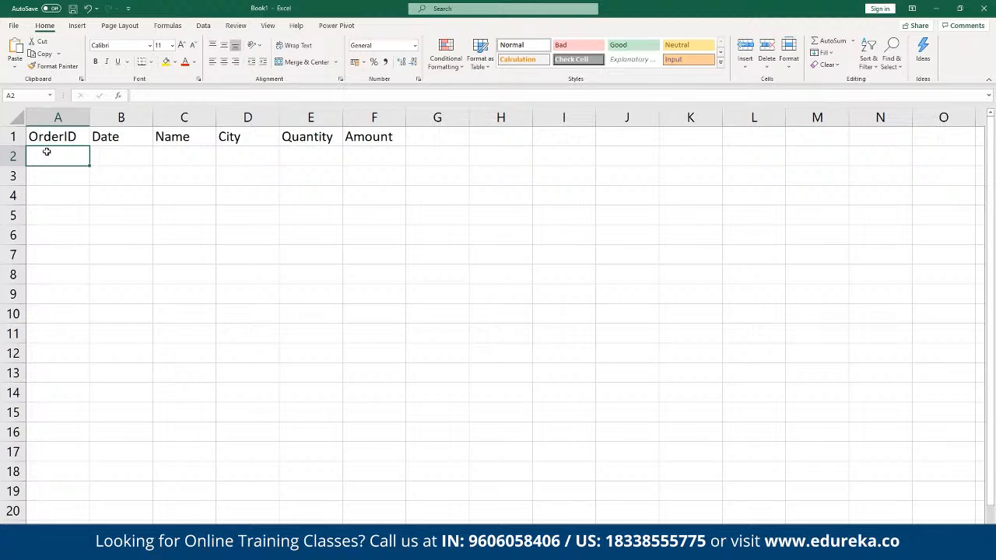
Enter order IDs 1, 2 and 3 from A2 down and extend the series to 10 in A11.
text(1)
key(Return)
text(2)
key(Return)
text(3)
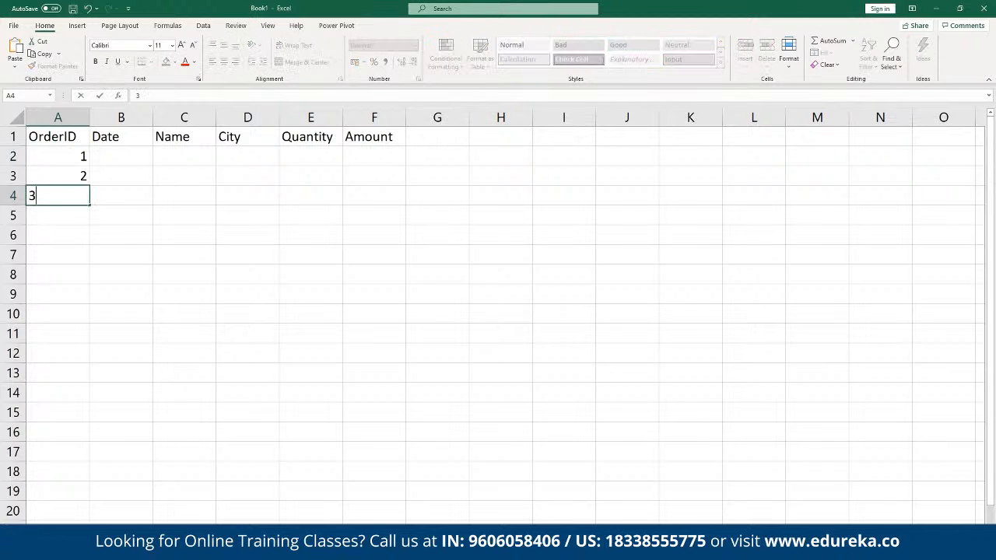
key(Return)
drag(73, 155, 89, 347)
Make the header row (row 1) bold.
click(134, 157)
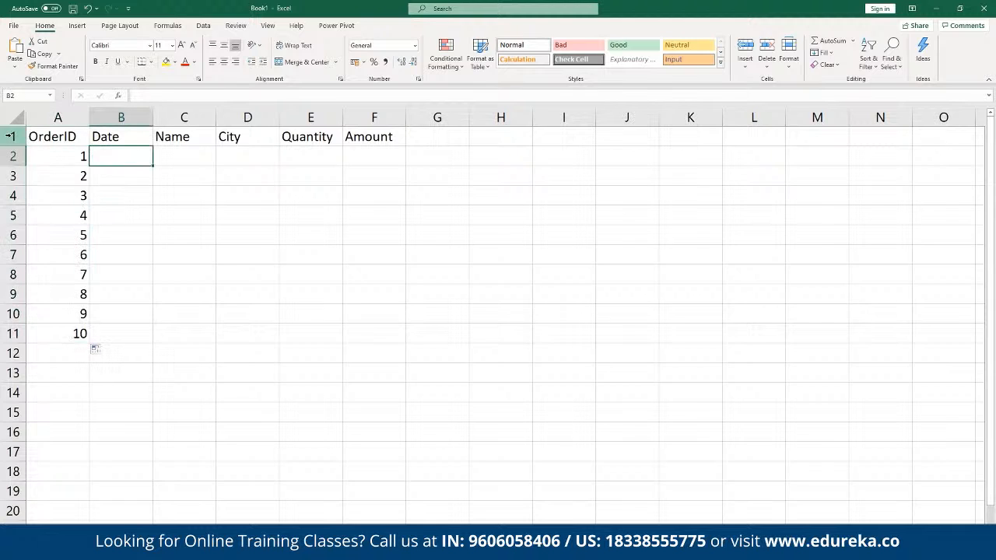
click(12, 136)
key(ctrl+b)
Enter the date 01-01-2020 in B2 and widen column B enough to fit the full date.
click(125, 154)
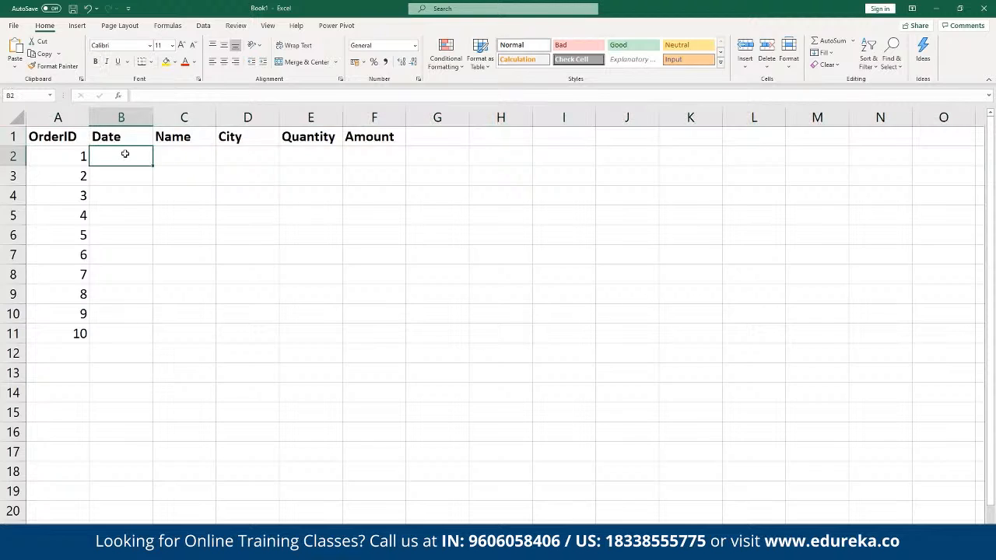
text(01/)
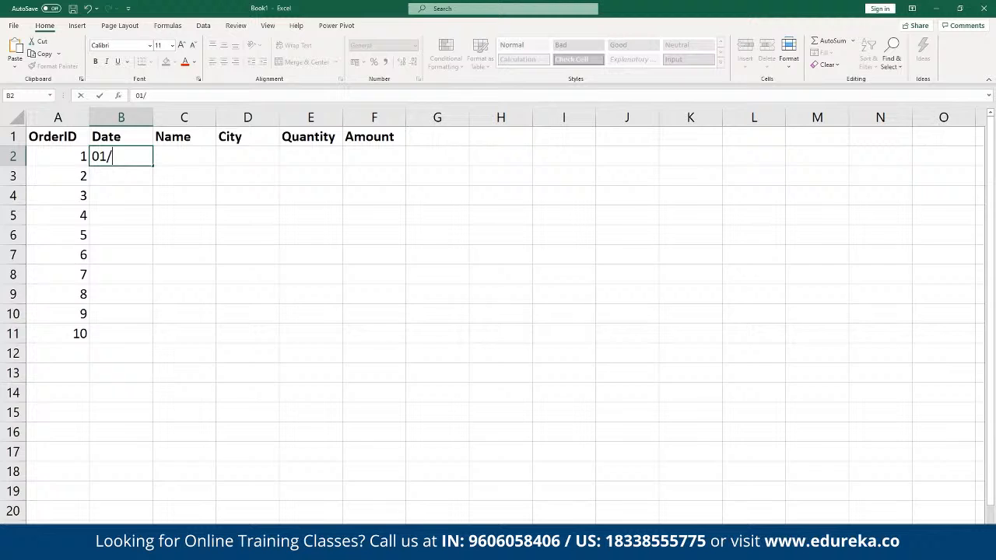
key(BackSpace)
text(-01-2020)
key(Return)
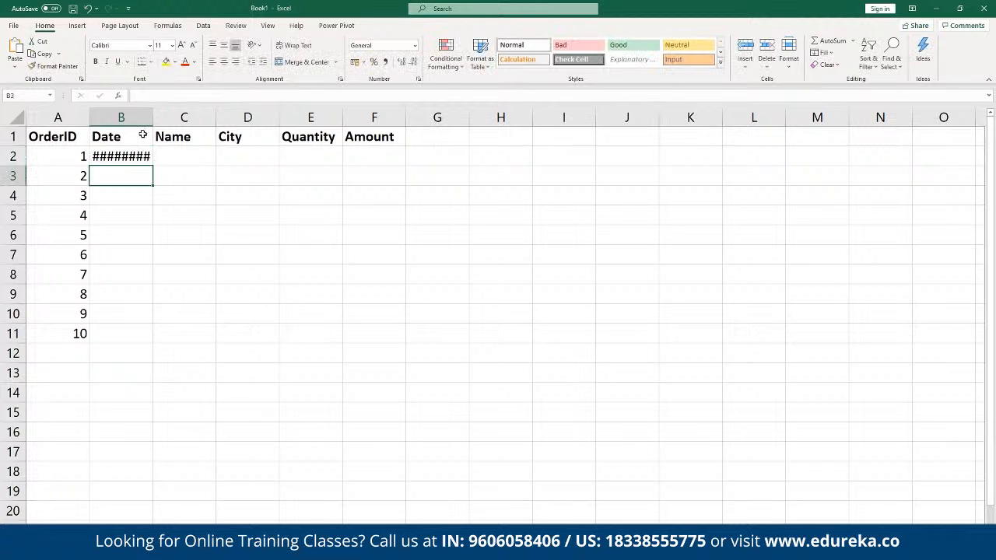
drag(154, 119, 166, 118)
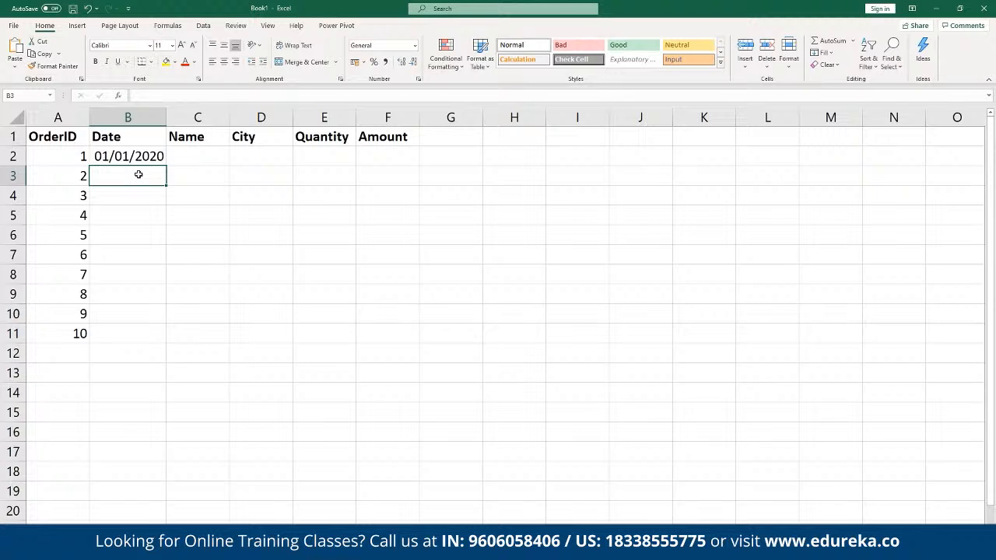
Enter 02/01/2020 in B3 and extend the daily date series from B2:B3 down to B11.
text(02/0)
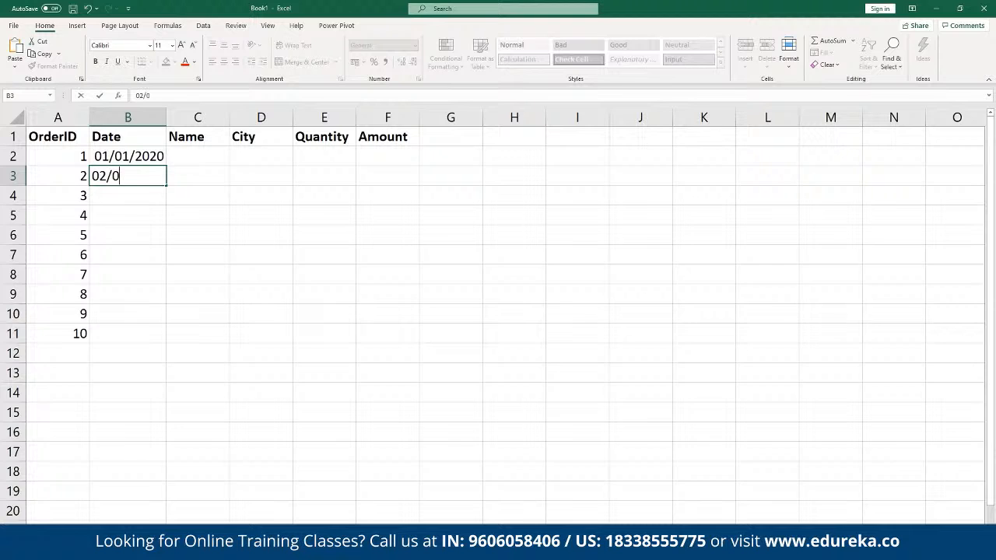
text(1/2020)
key(Return)
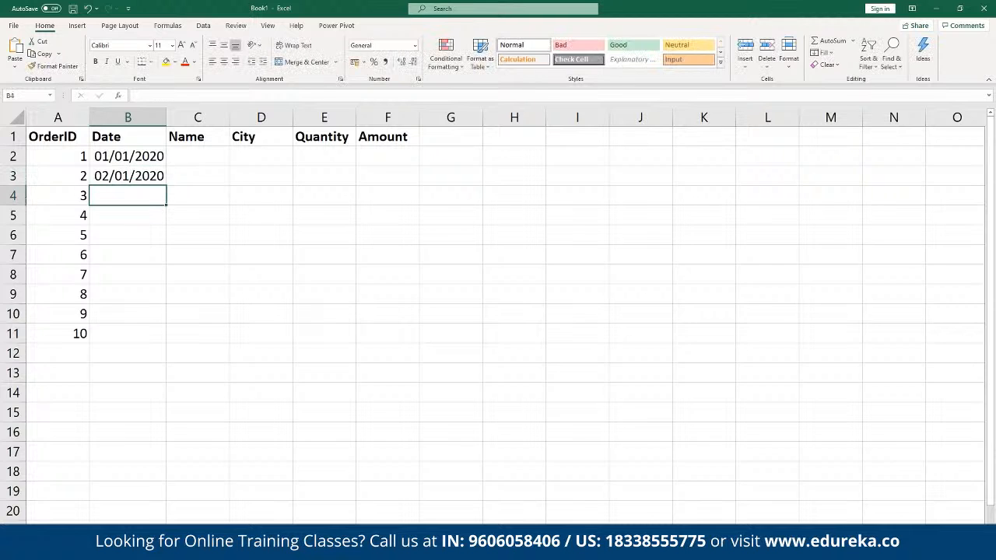
drag(150, 161, 168, 347)
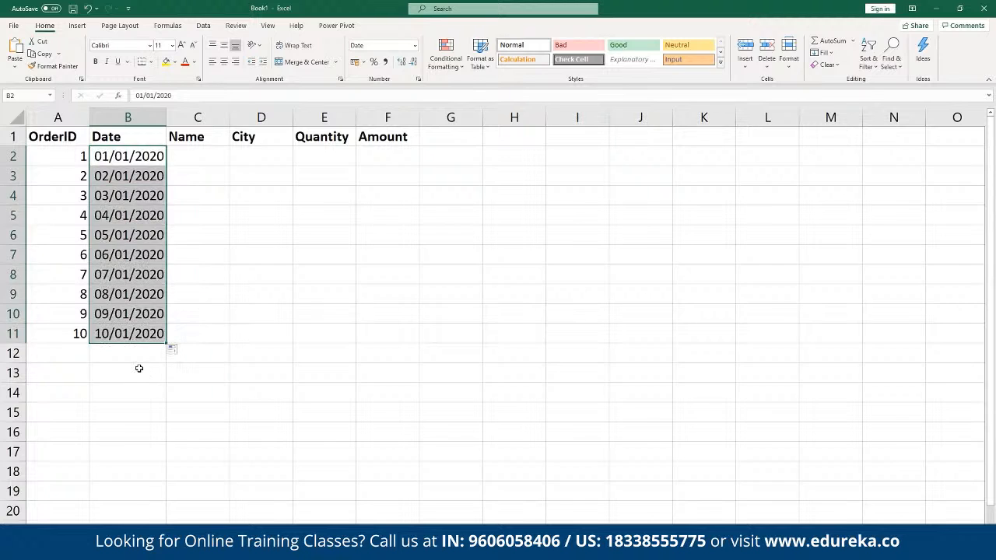
click(140, 367)
Enter the customers' first names for orders 1 to 5 in the Name column, cells C2 to C6.
click(209, 155)
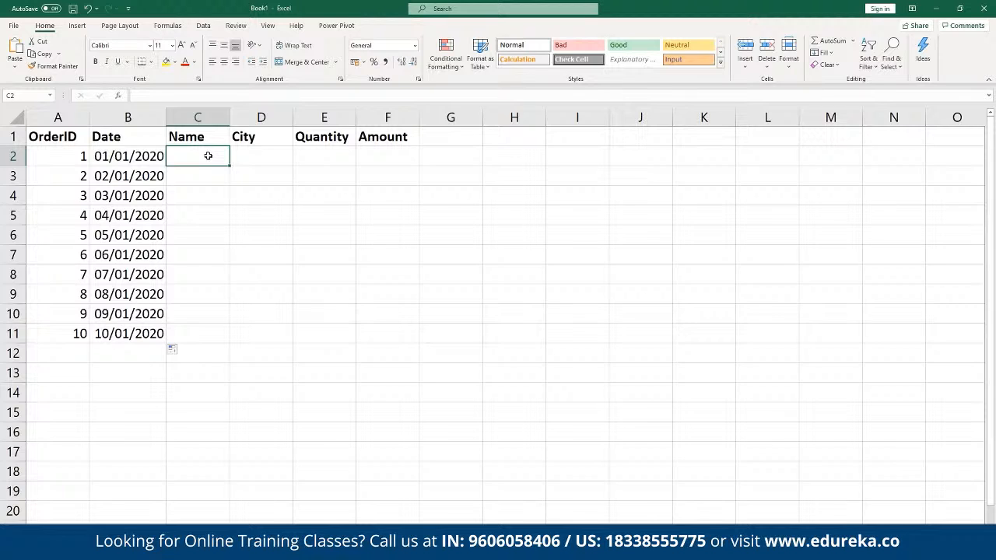
text(Ivan)
key(Return)
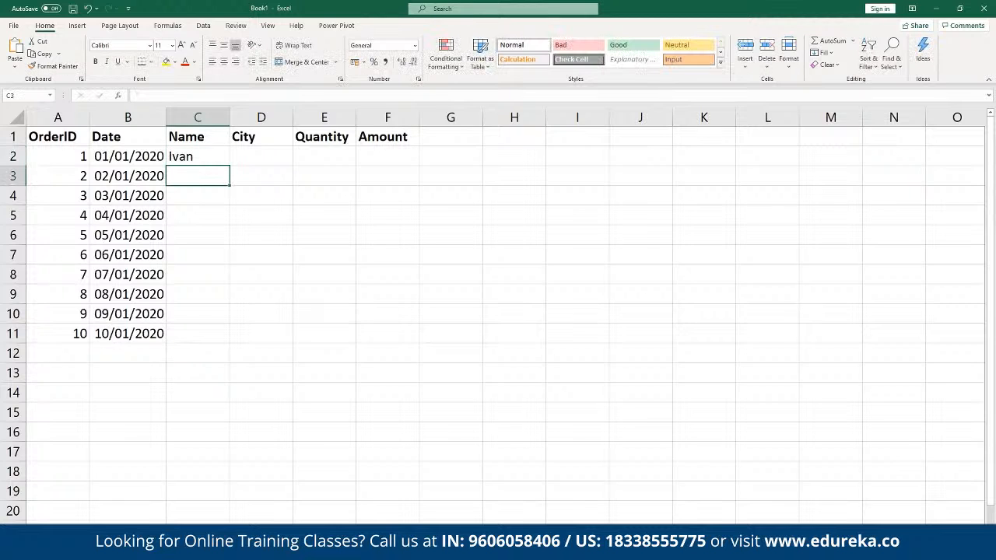
text(Torres)
key(Return)
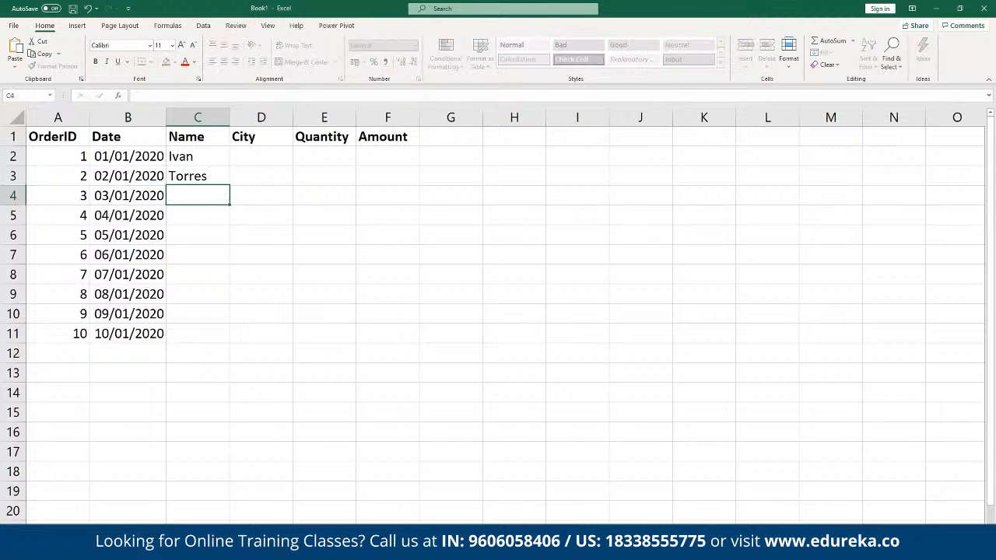
text(Roger)
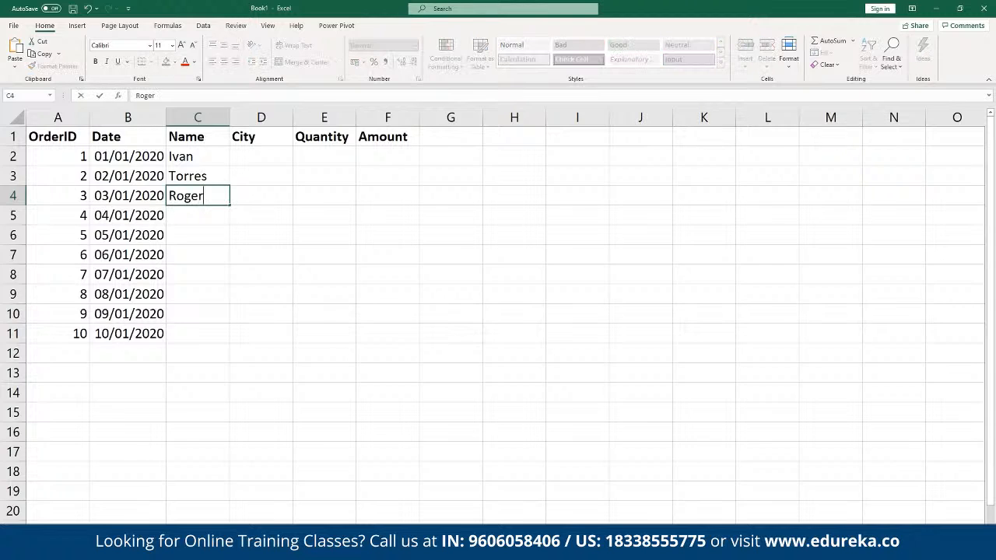
key(Return)
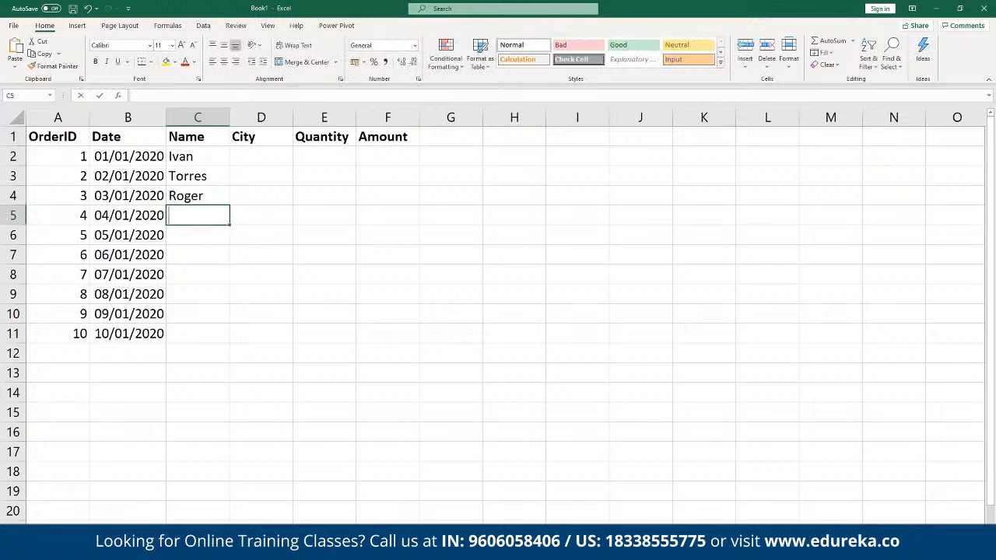
text(Rafa)
key(Return)
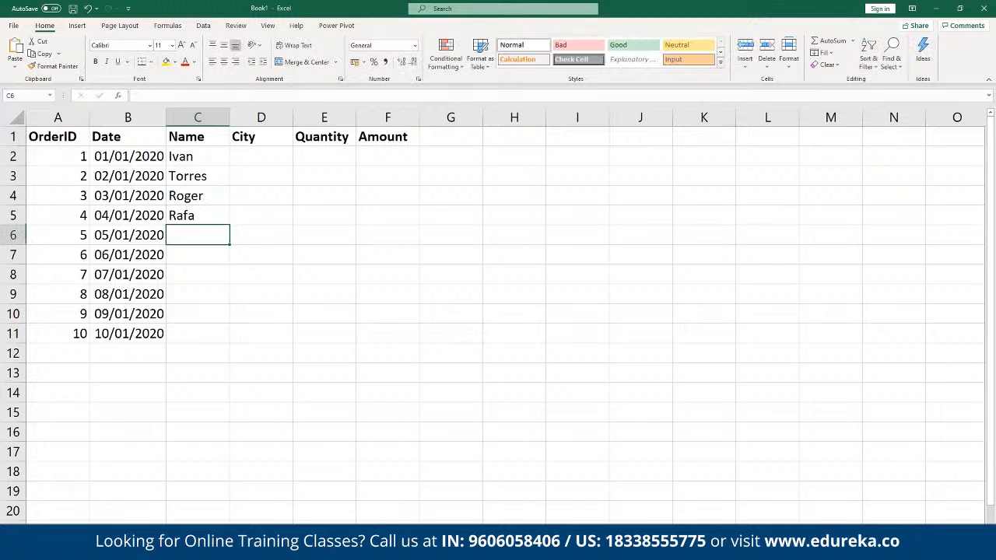
text(Elena)
key(Return)
Enter the customers' first names for orders 6 to 10 in the Name column, cells C7 to C11.
text(John)
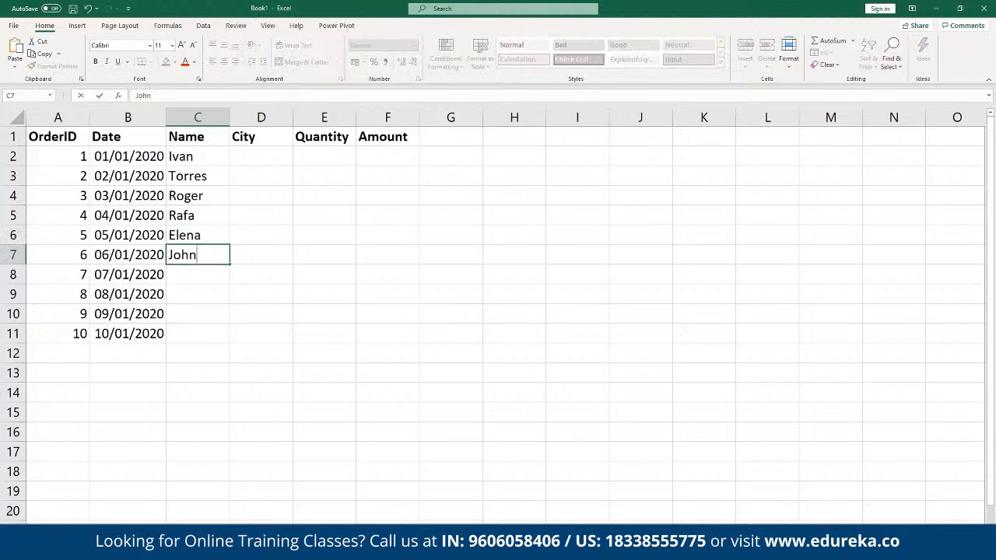
key(Return)
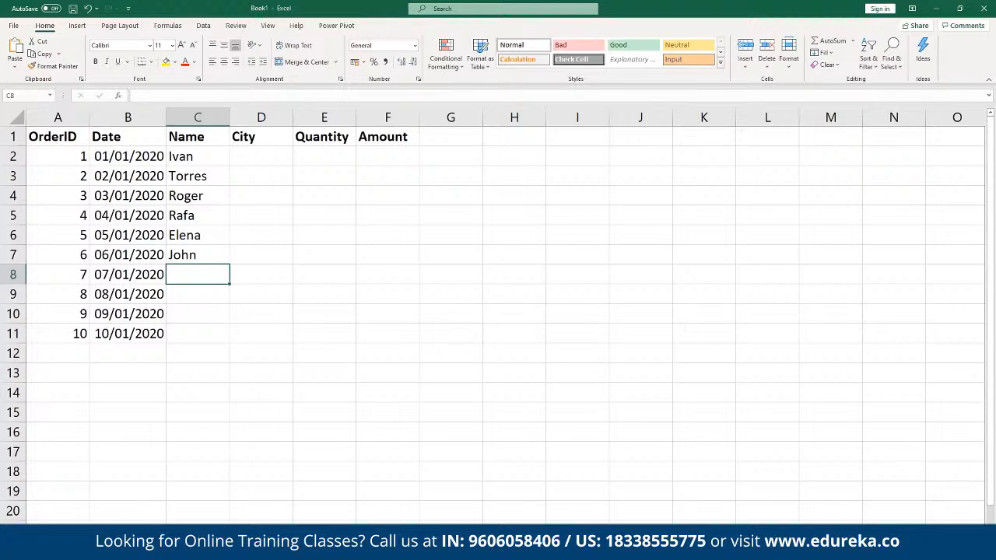
text(Brad)
key(Return)
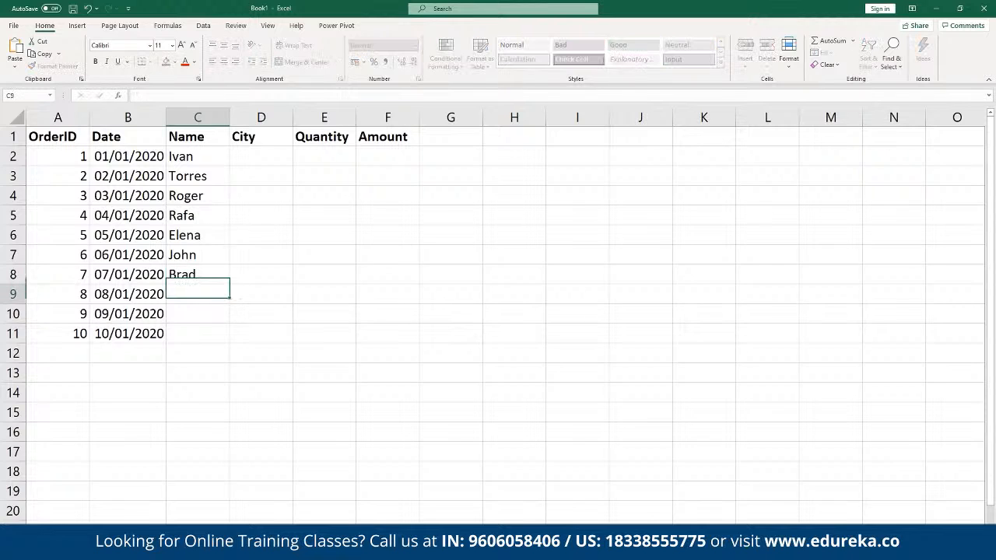
text(Roger)
key(Return)
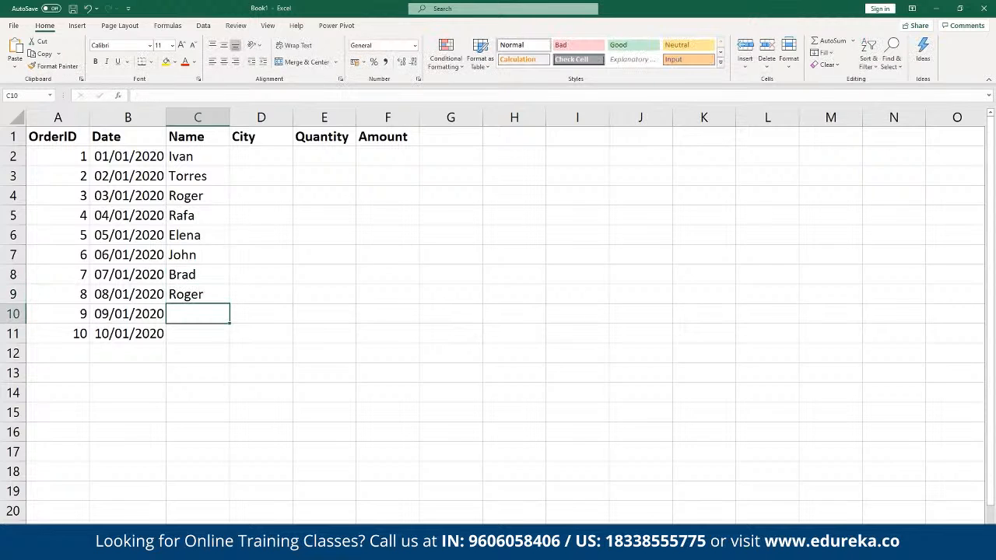
text(Iker)
key(Return)
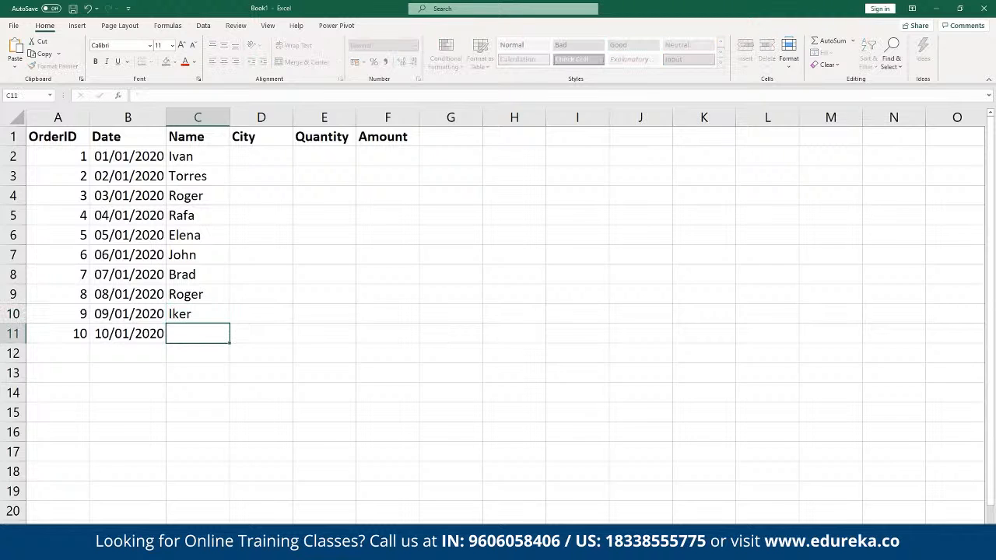
text(Chris)
Enter New York in D2 and Washington in D3 as the cities for orders 1 and 2.
click(266, 159)
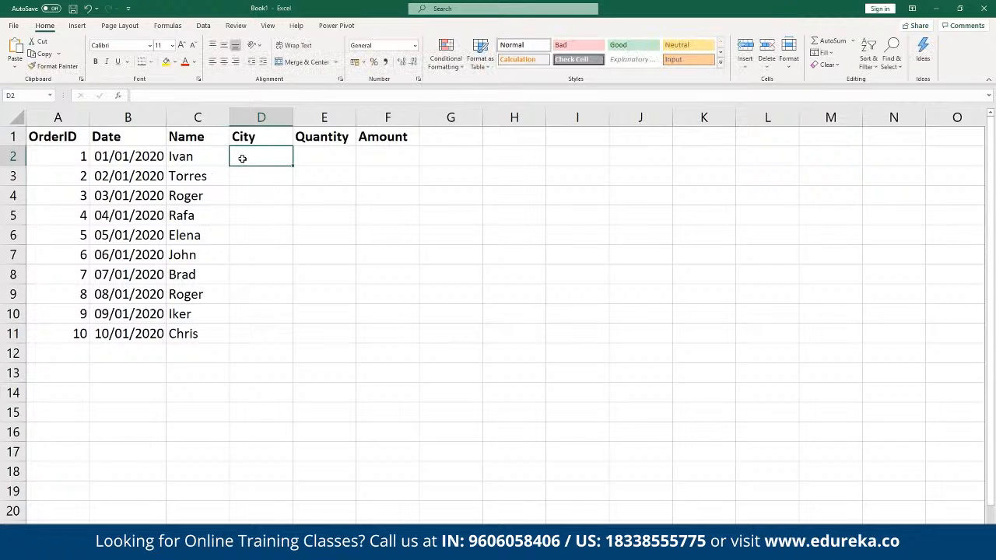
text(N)
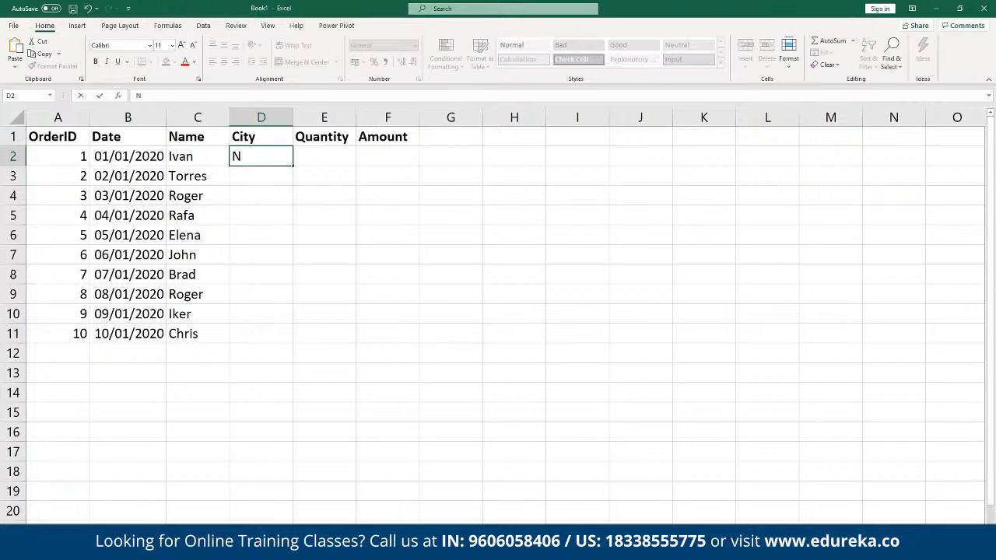
text(ew York)
key(Return)
text(WAshign)
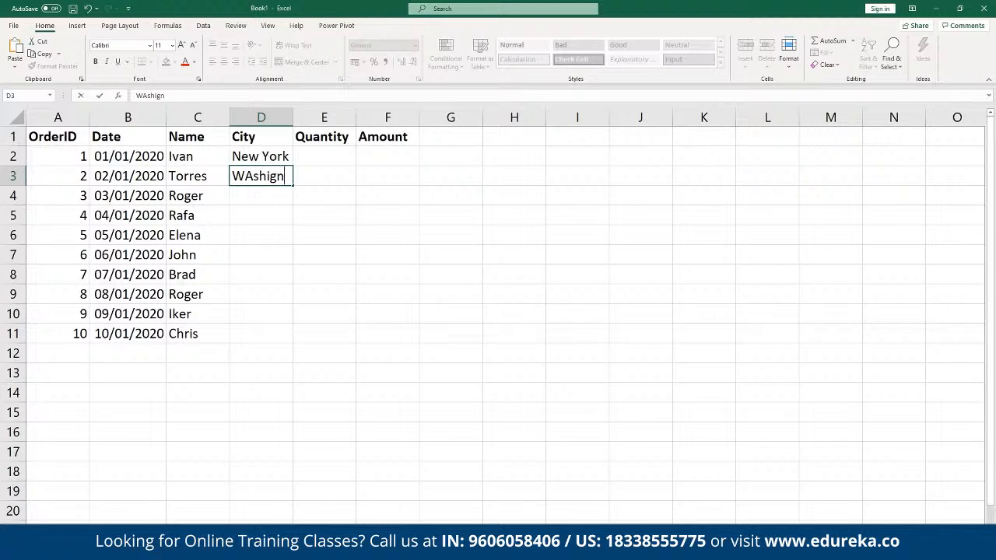
key(BackSpace)
key(BackSpace)
text(ngton)
key(Return)
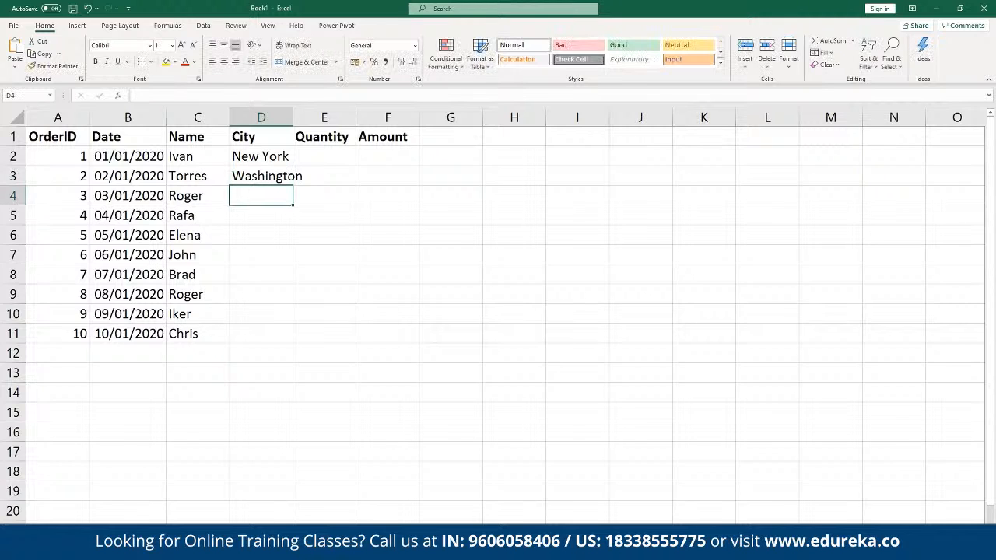
Enter the cities Texas, New York and Chicago for orders 3 to 5 in D4 to D6.
text(Texas)
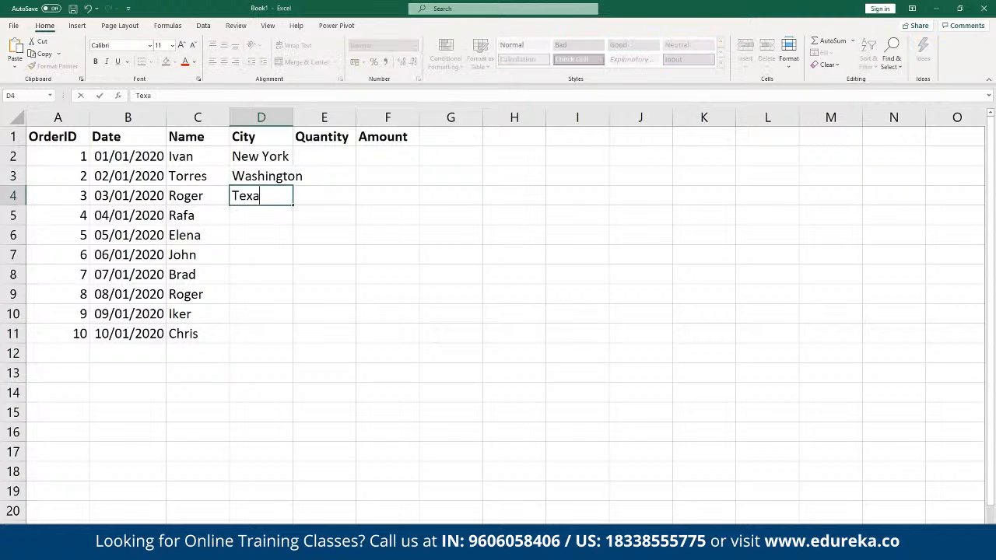
key(Return)
text(New York)
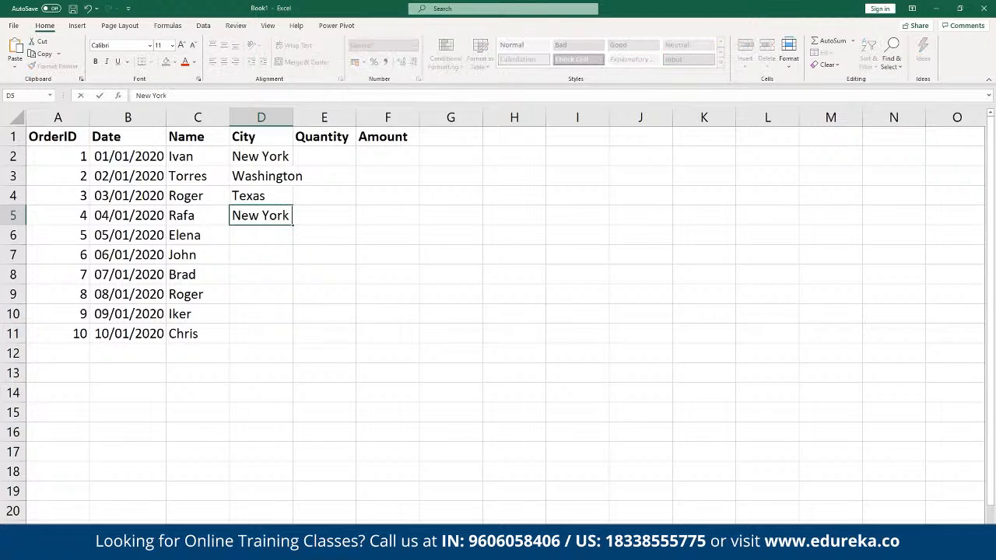
key(Return)
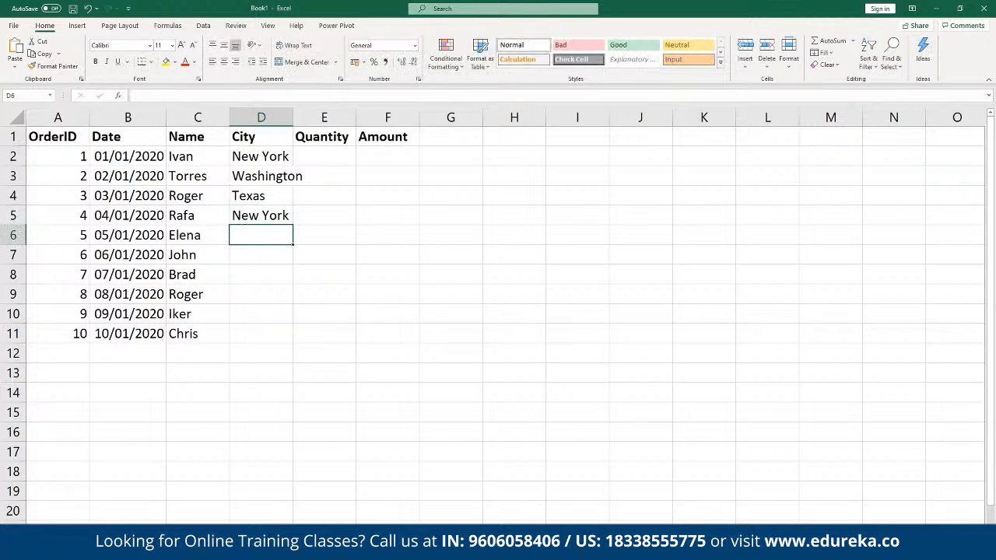
text(Chi)
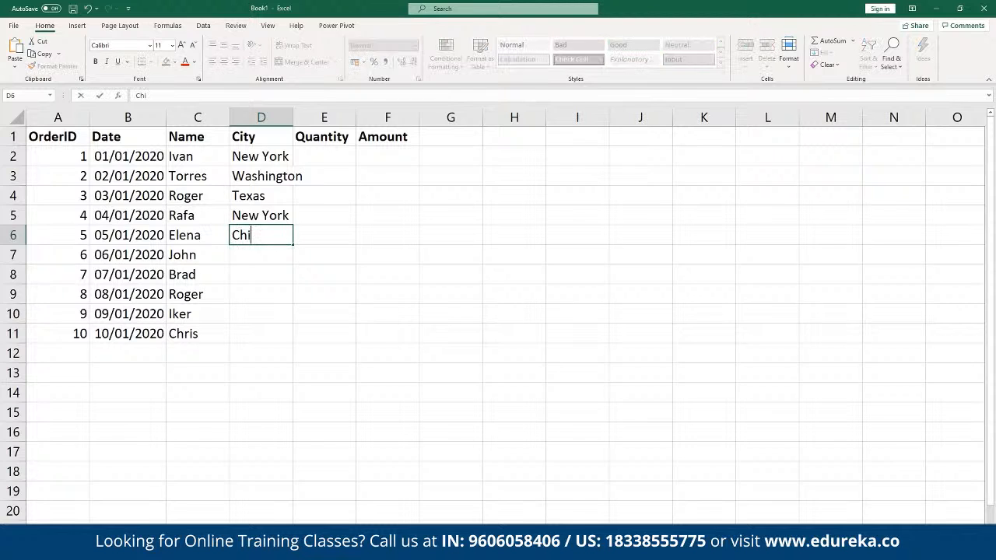
text(cago)
key(Return)
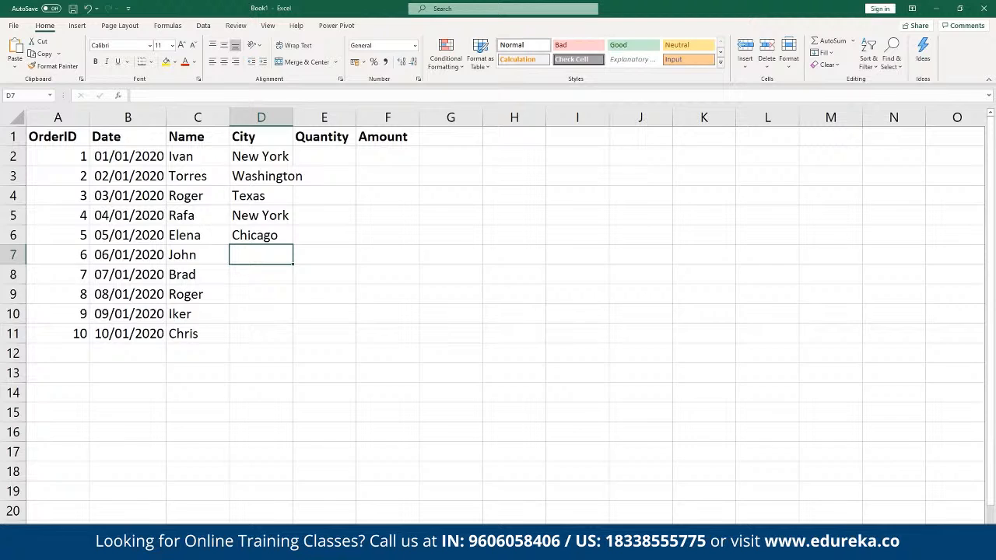
Enter the cities Texas, Washington and Texas for orders 6 to 8 in D7 to D9.
text(Texas)
key(Return)
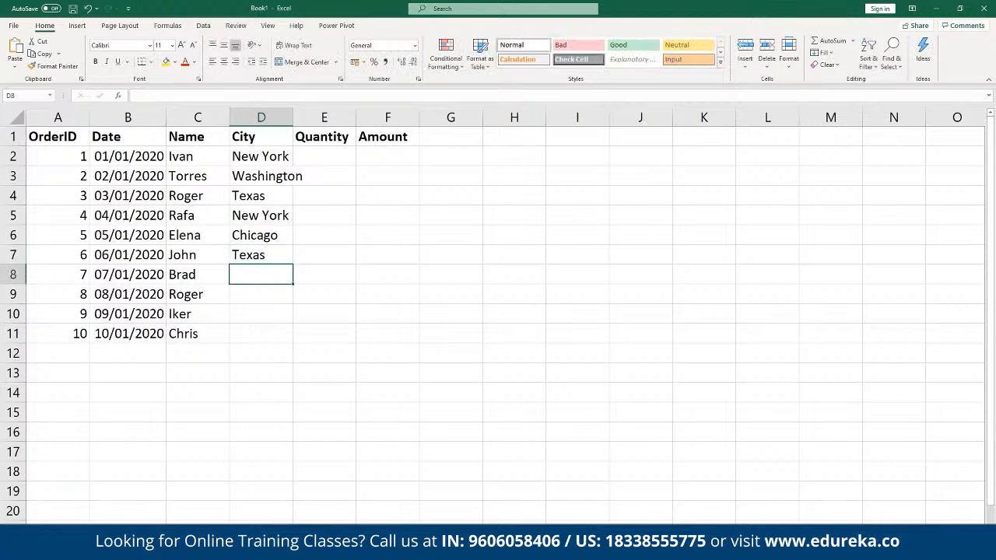
text(Washington)
key(Return)
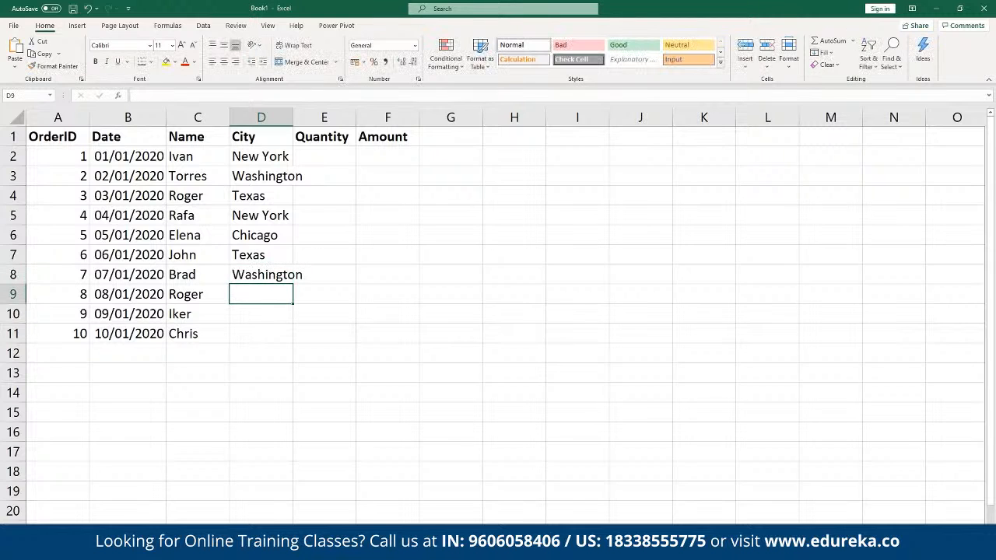
text(Texas)
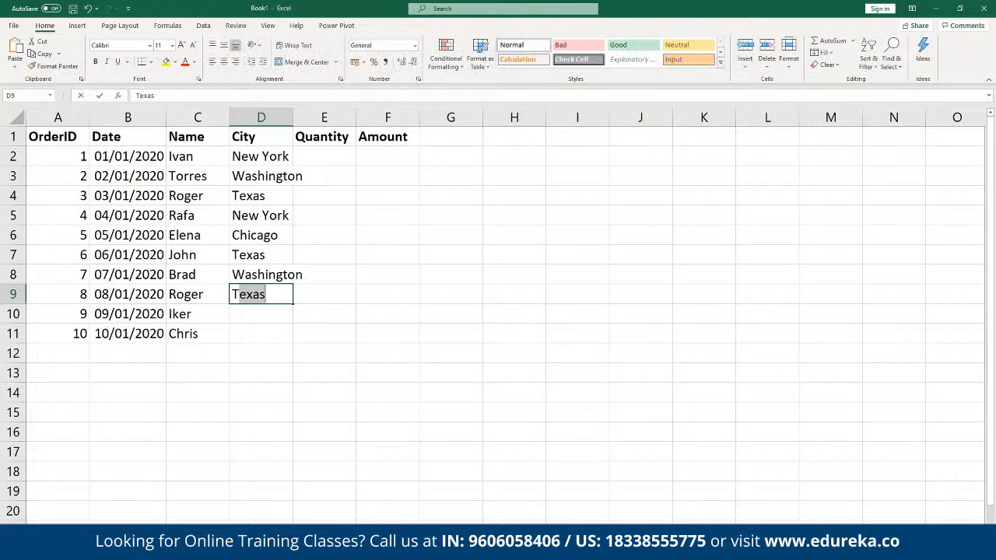
key(Return)
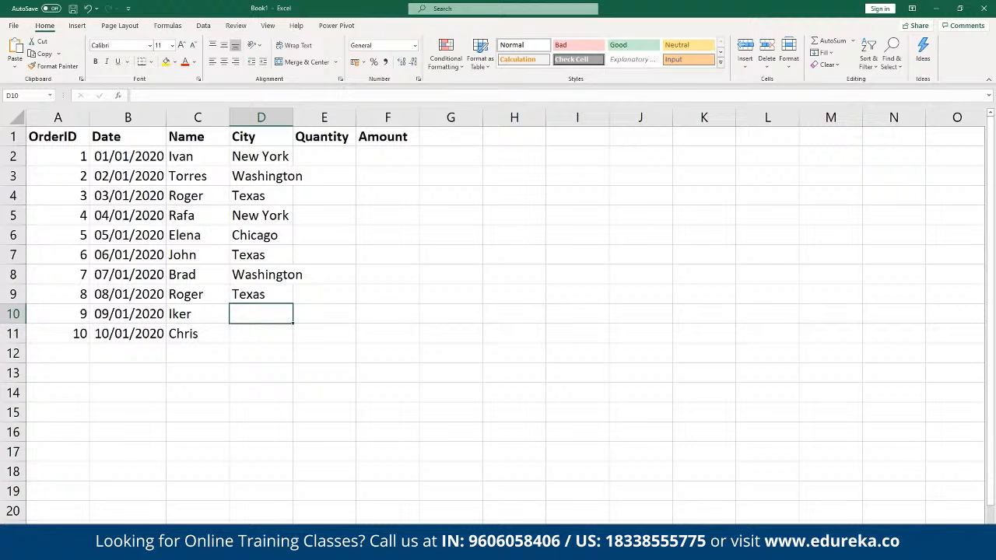
Enter New York in D10 and Washington in D11 as the cities for orders 9 and 10.
text(New)
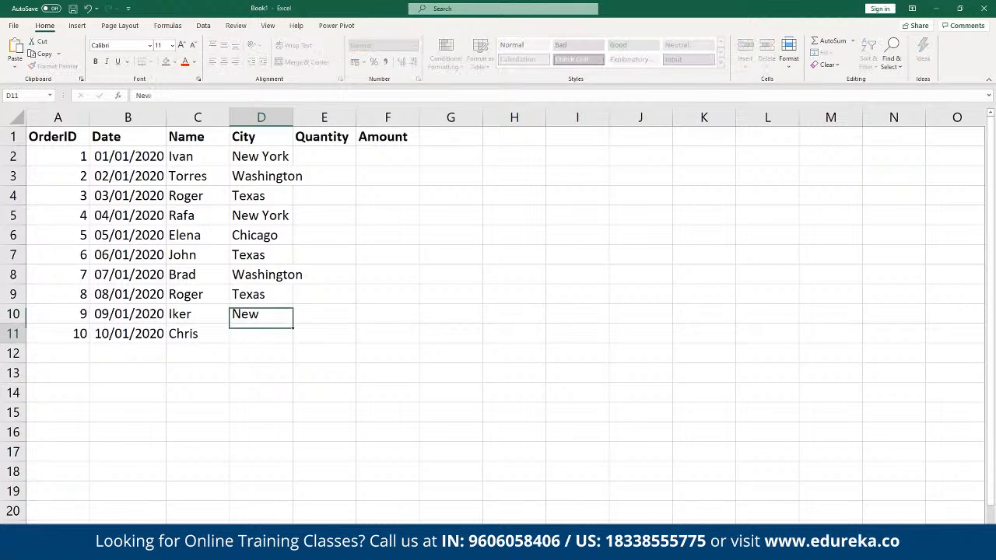
key(Return)
click(273, 313)
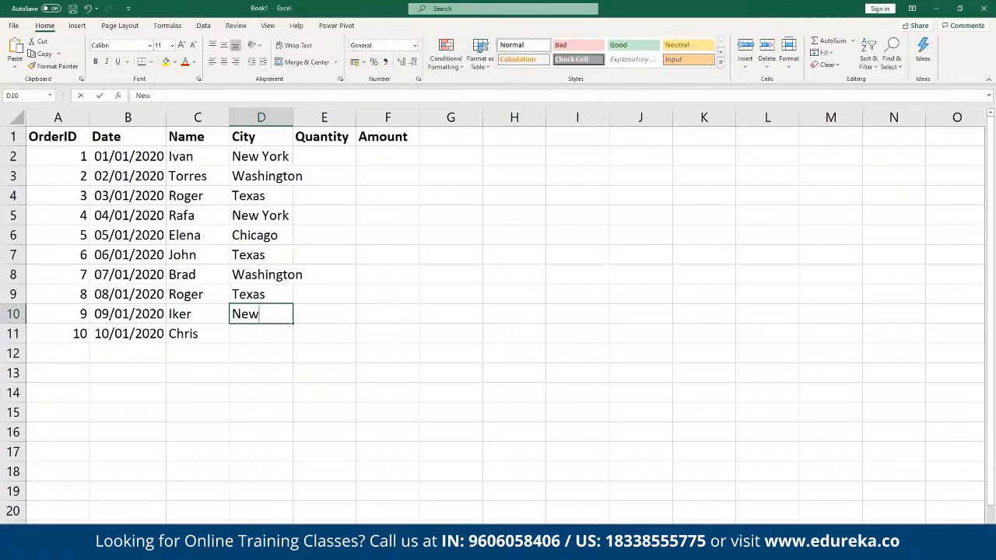
double_click(270, 313)
text(York)
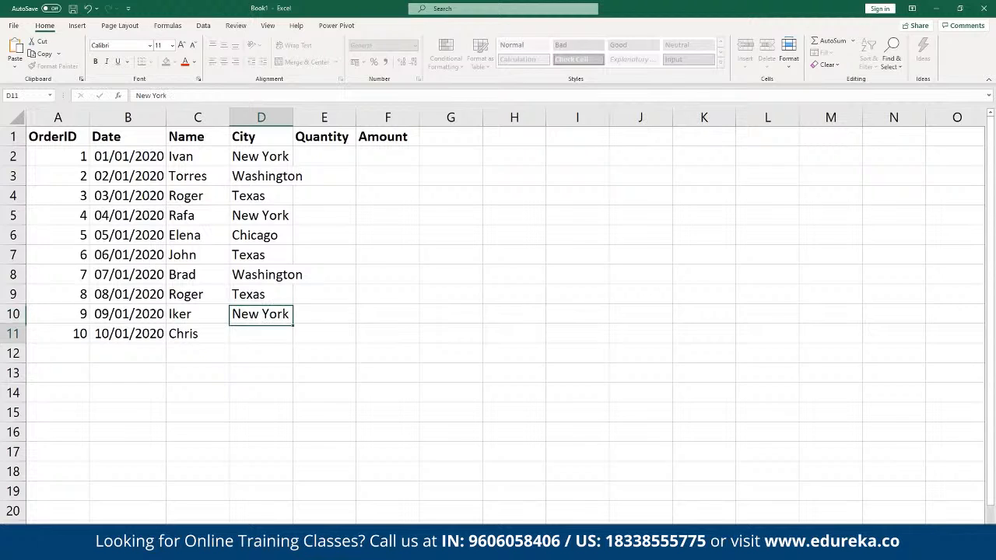
key(Return)
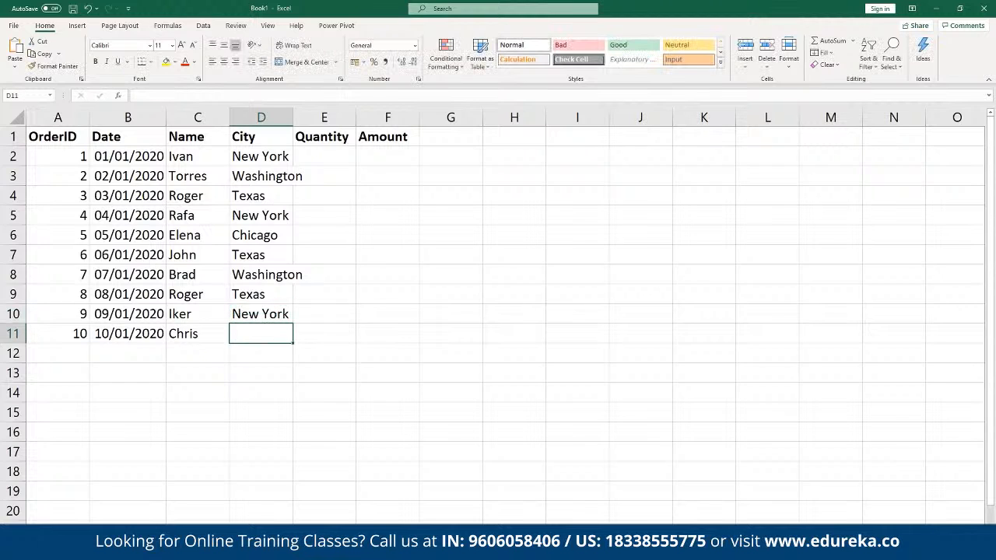
text(Washington)
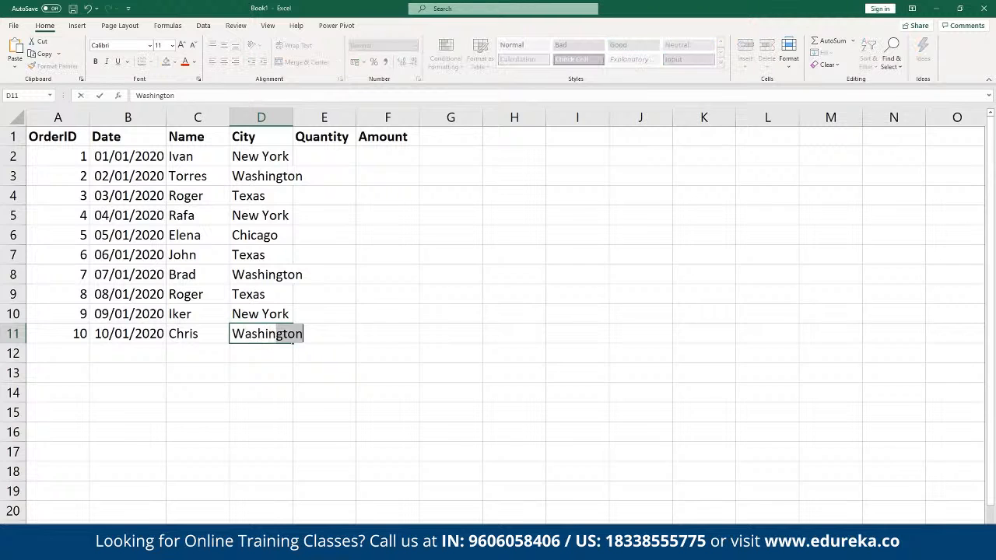
key(Return)
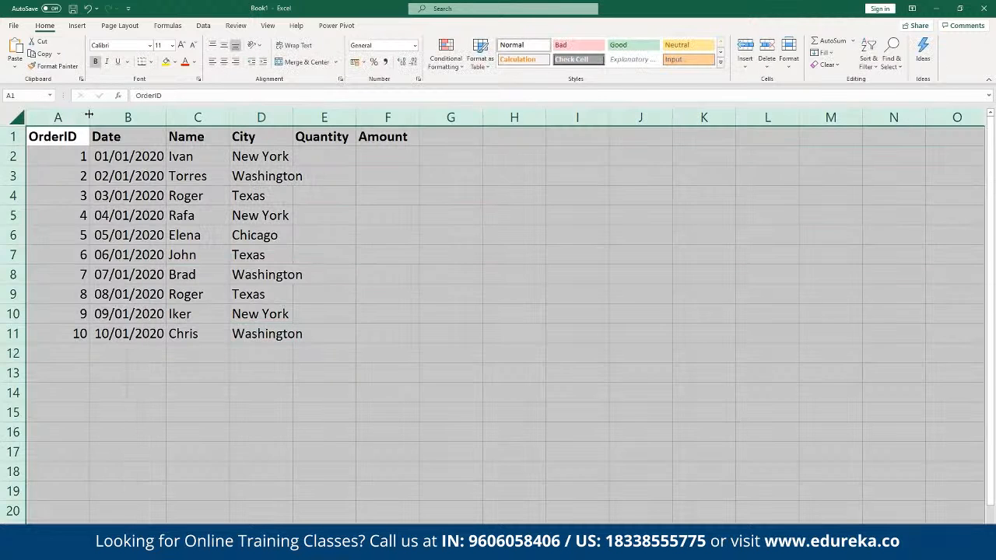
Autofit the width of all columns in the sheet to their contents.
click(17, 117)
double_click(89, 117)
click(311, 136)
Enter the quantities 23, 25, 28, 27 and 24 for orders 1 to 5 in E2 to E6.
click(314, 156)
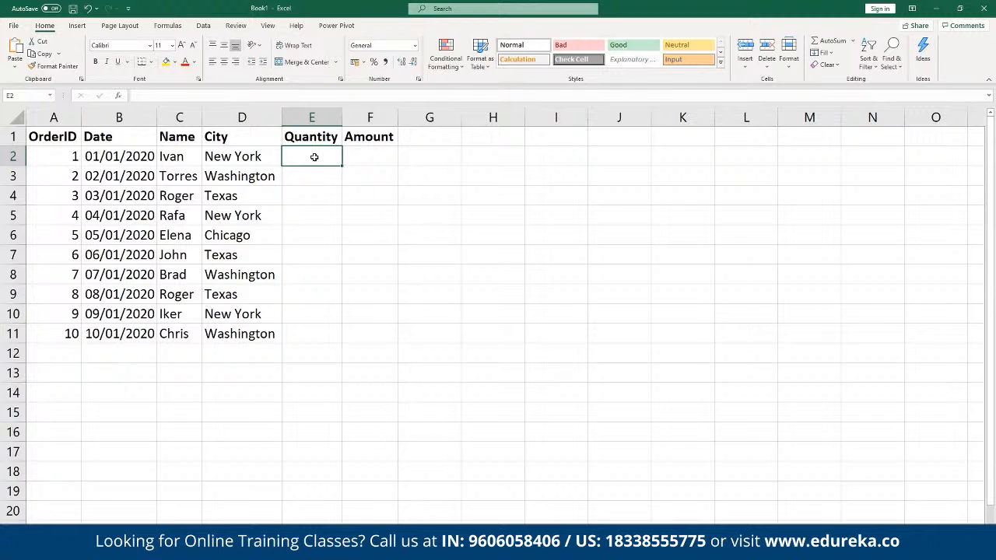
text(23)
key(Return)
text(25)
key(Return)
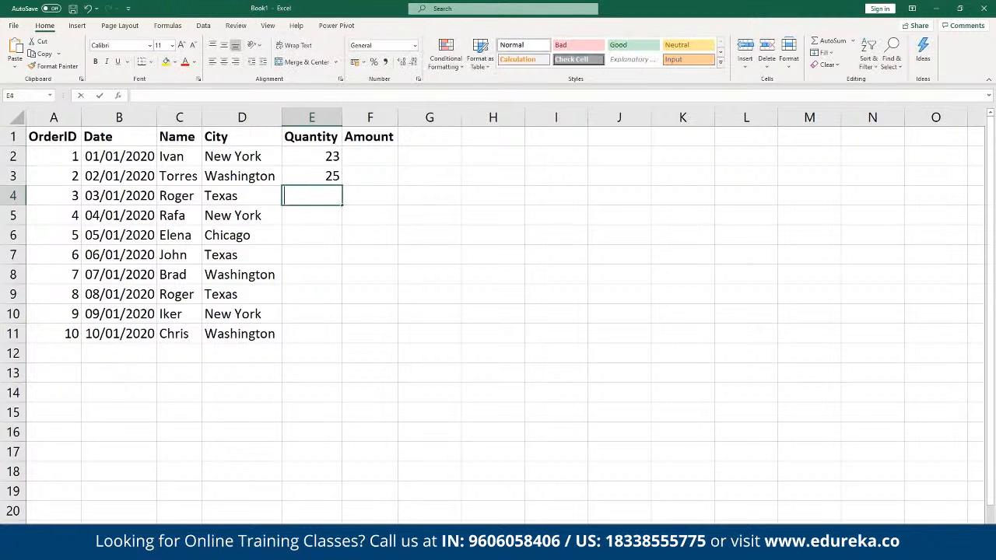
text(28)
key(Return)
text(27)
key(Return)
text(24)
key(Return)
Enter the quantities 21, 26, 32, 45 and 29 for orders 6 to 10 in E7 to E11.
text(21)
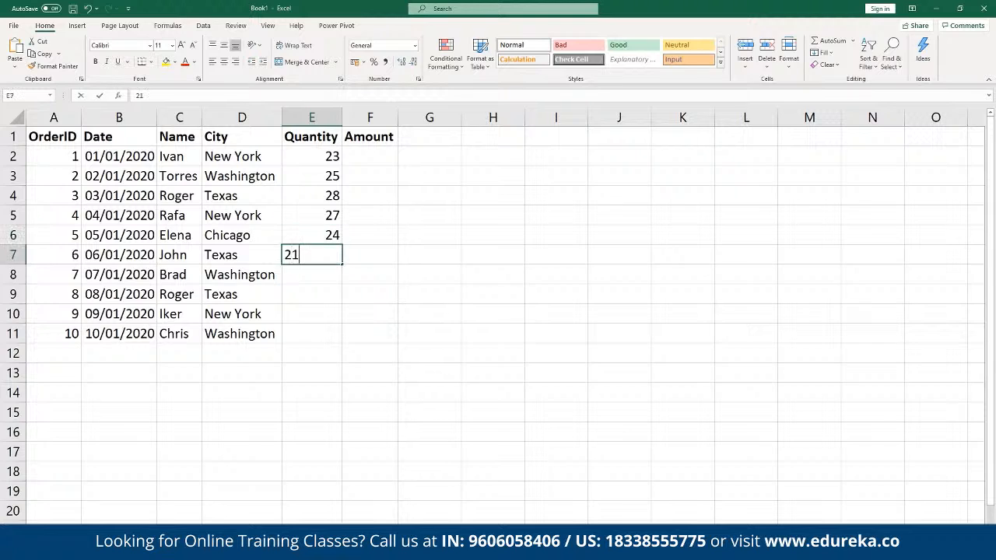
key(Return)
text(26)
key(Return)
text(32)
key(Return)
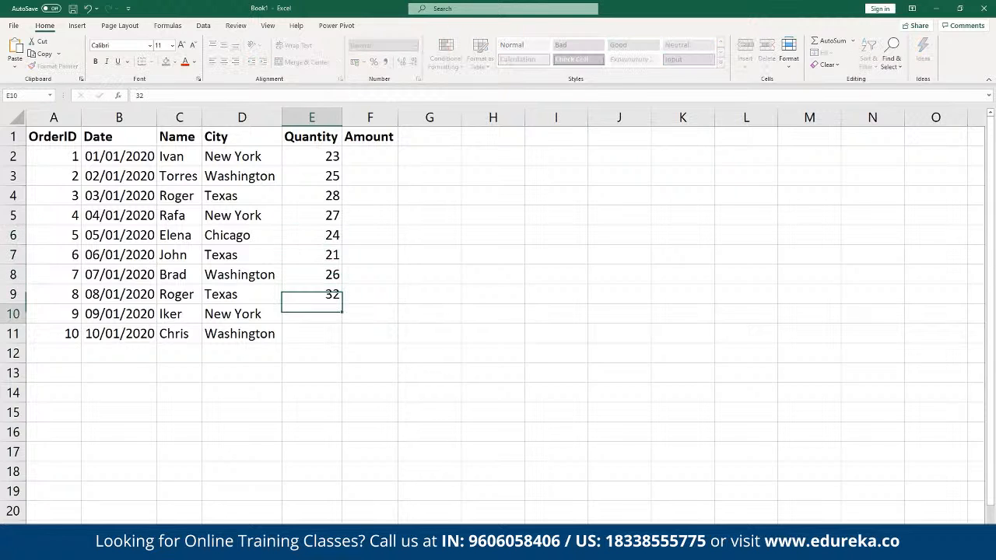
text(45)
key(Return)
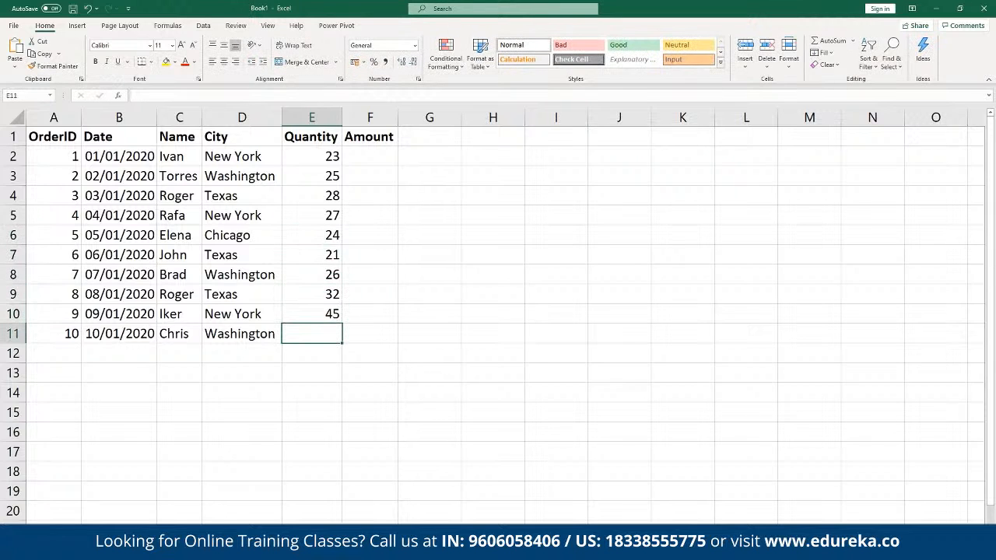
text(29)
key(Return)
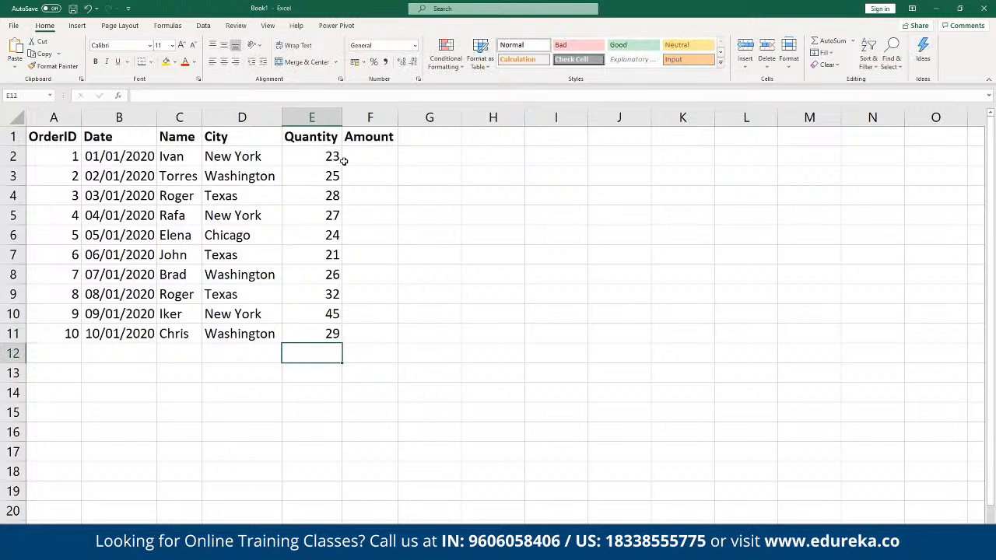
Enter the amounts 250, 200, 530, 470 and 980 for orders 1 to 5 in F2 to F6.
click(373, 158)
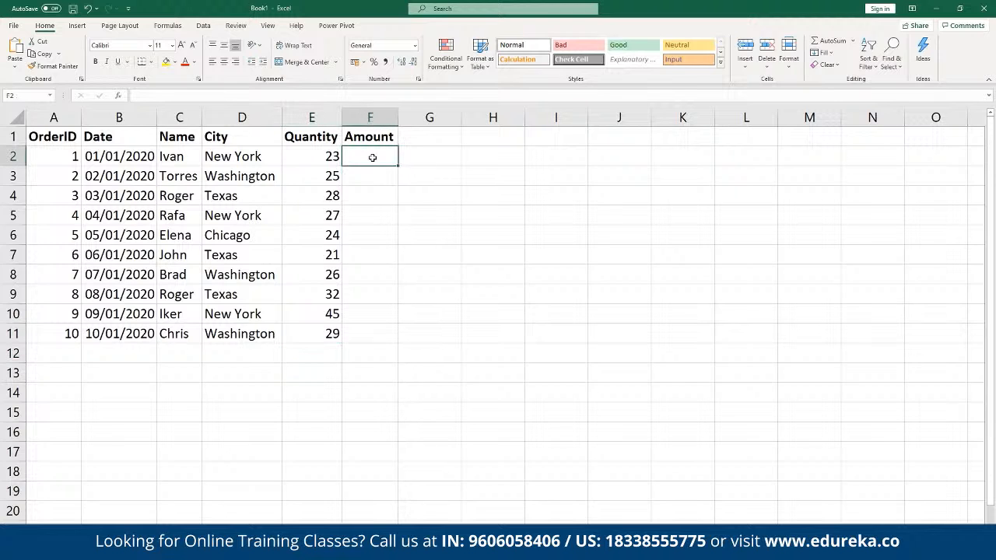
text(250)
key(Return)
text(200)
key(Return)
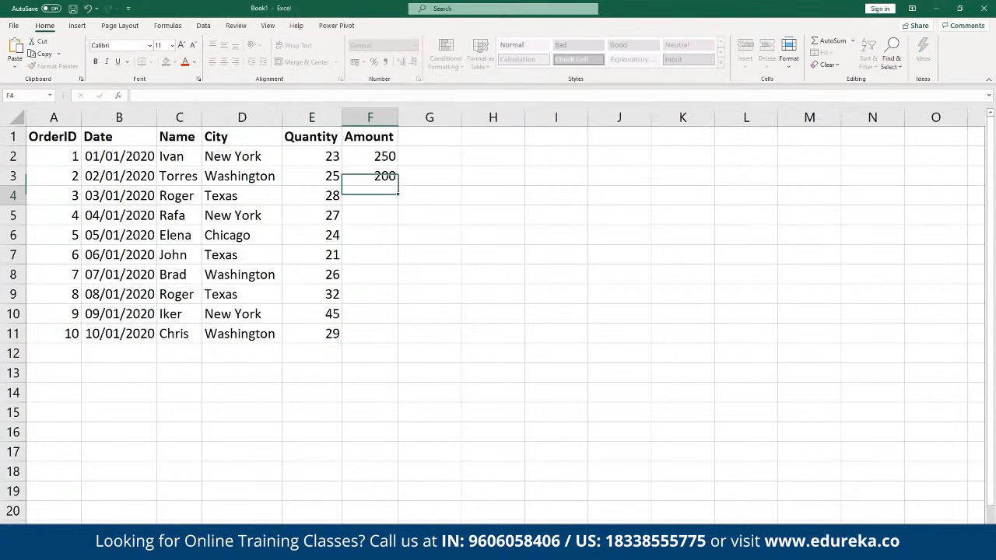
text(530)
key(Return)
text(470)
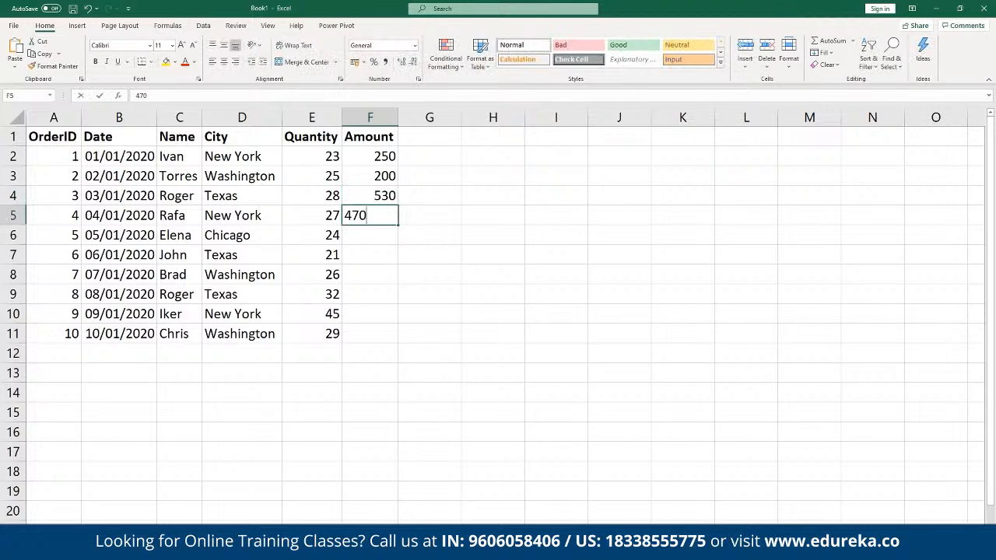
key(Return)
text(980)
key(Return)
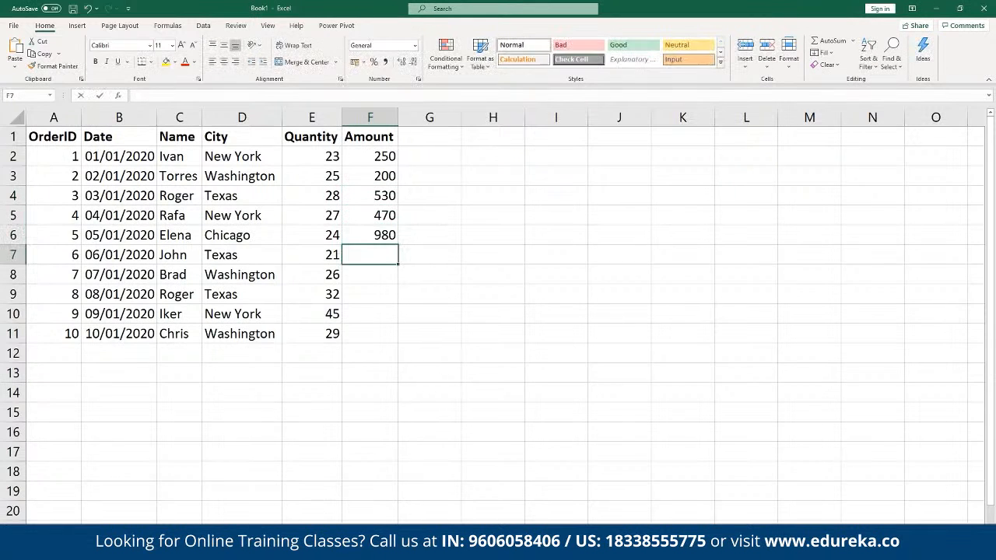
Enter the amounts 540, 660 and 400 for orders 6 to 8 in F7 to F9.
text(540)
key(Return)
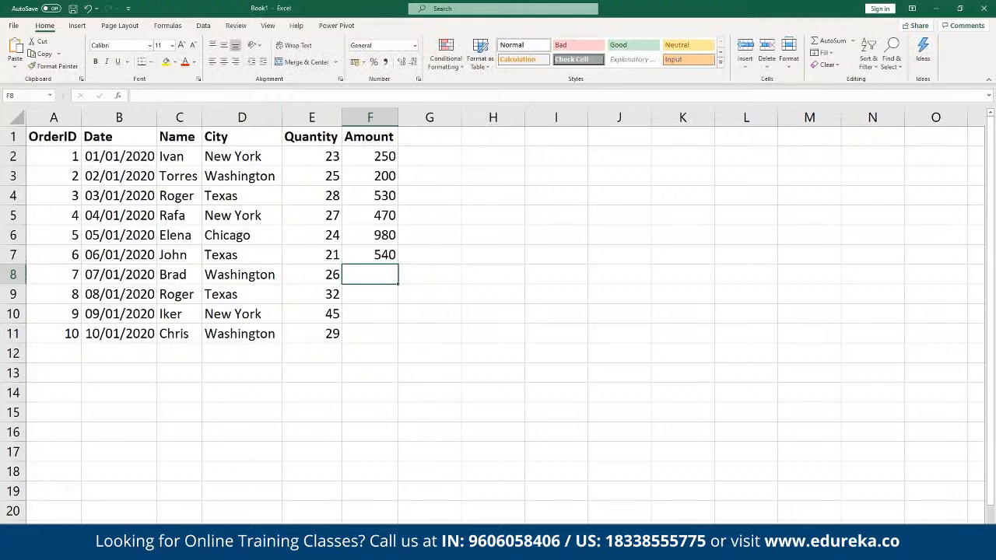
text(660)
key(Return)
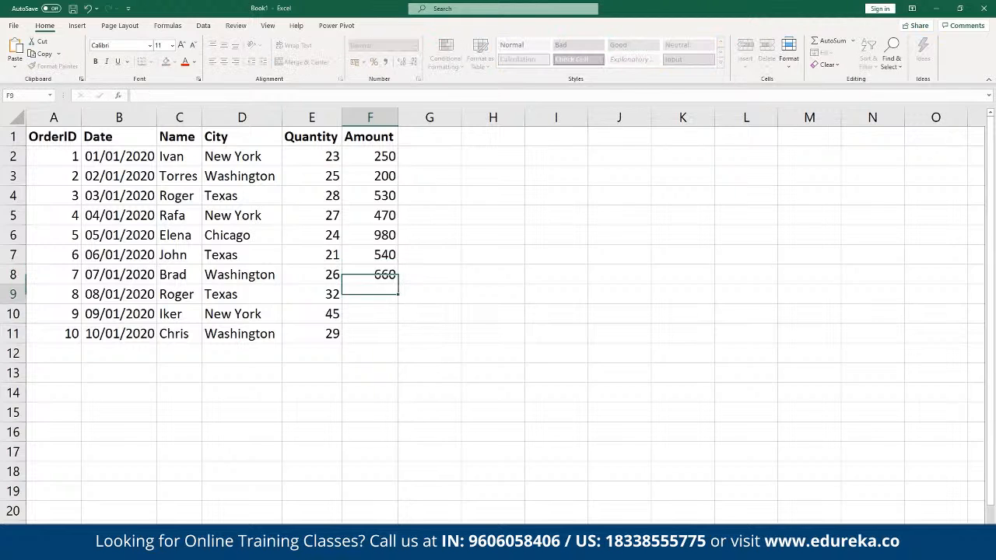
text(400)
key(Return)
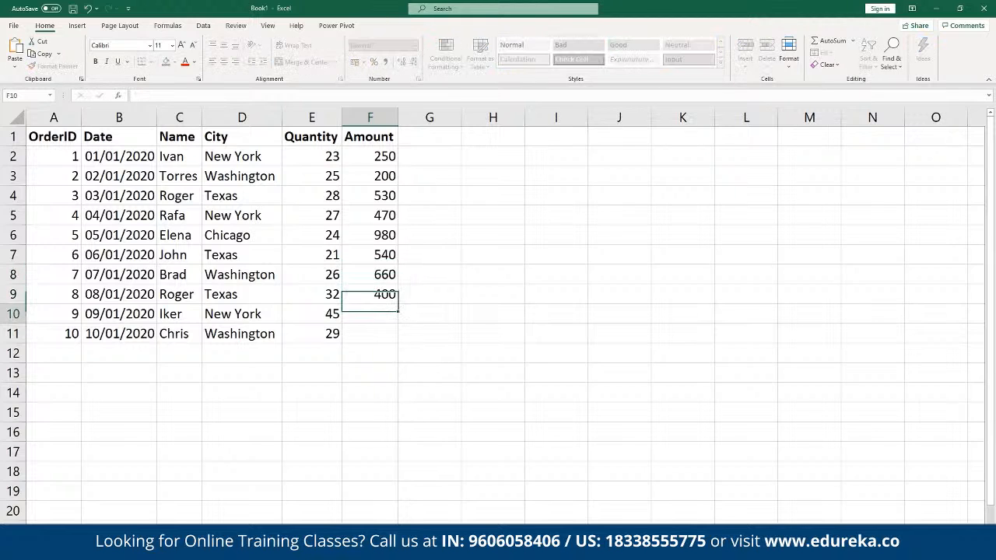
Enter the amounts 900 and 580 for orders 9 and 10 in F10 and F11.
text(321)
key(Return)
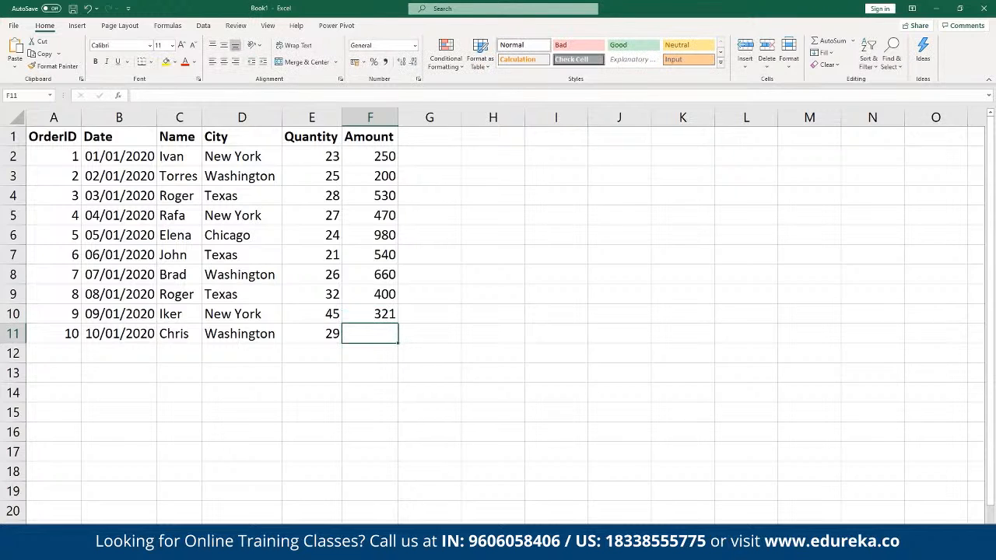
key(Up)
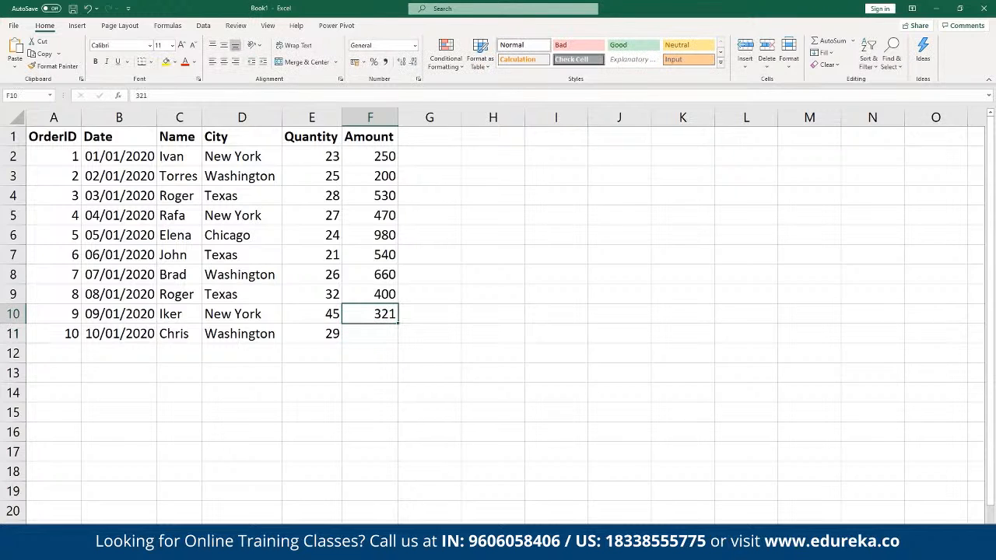
text(900)
key(Return)
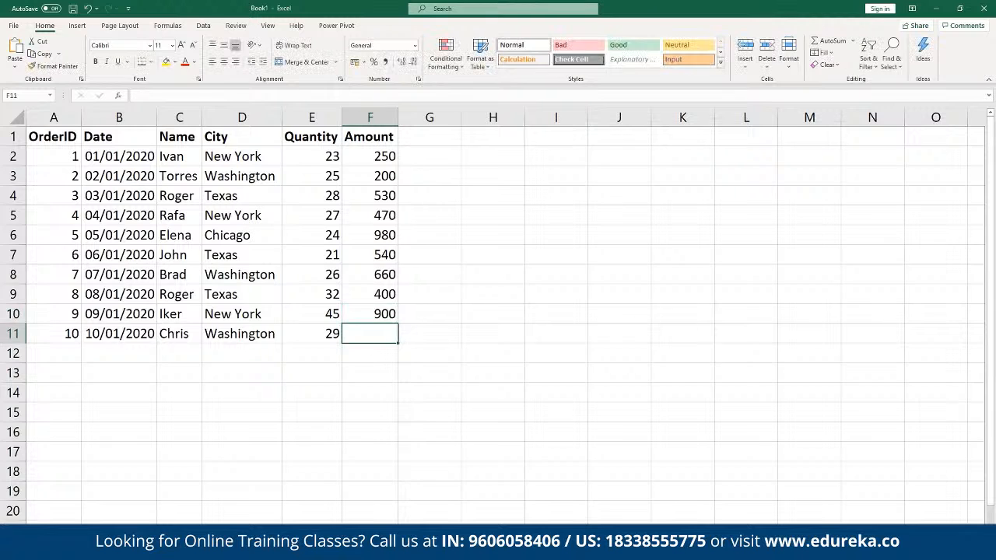
text(580)
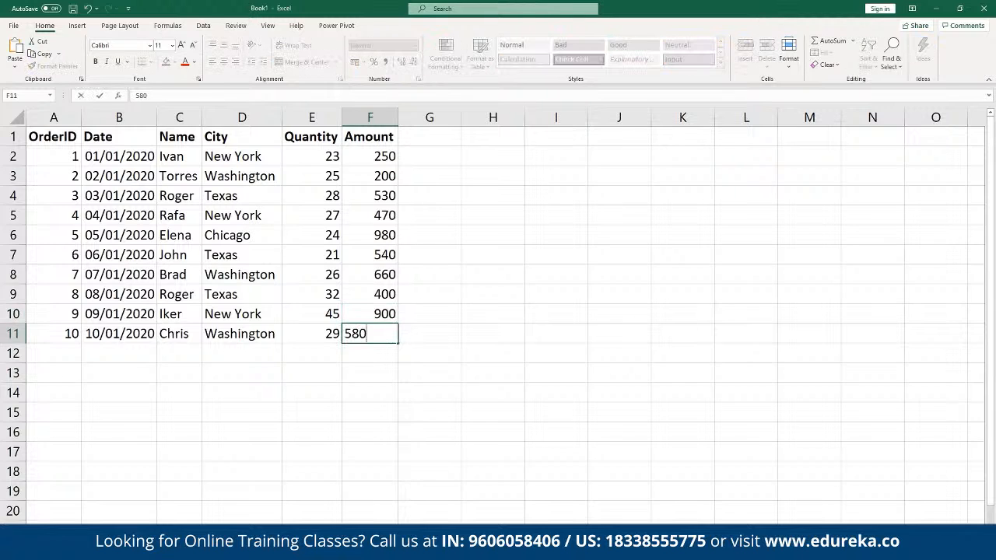
key(Return)
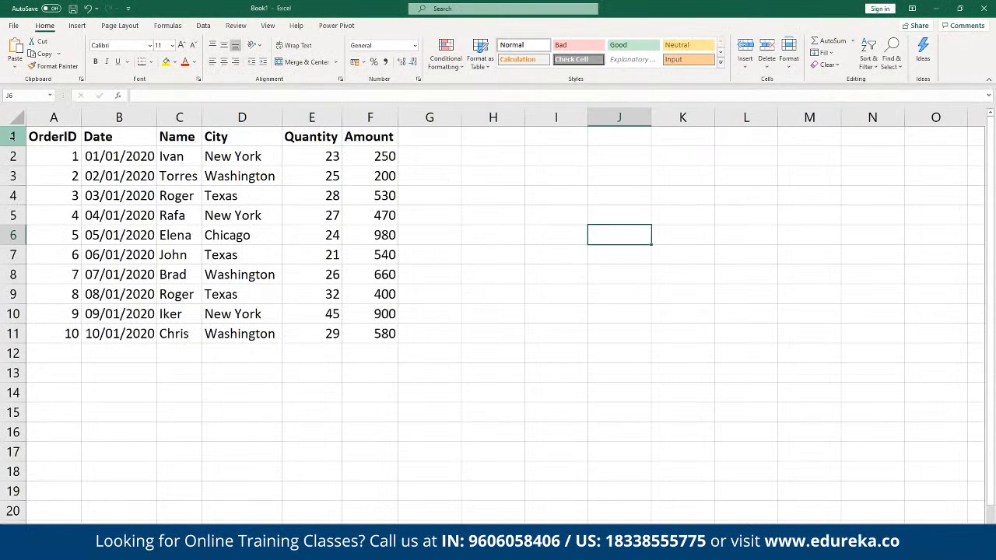
Remove the bold formatting from header row 1 and select the whole data range A1:F11.
click(14, 136)
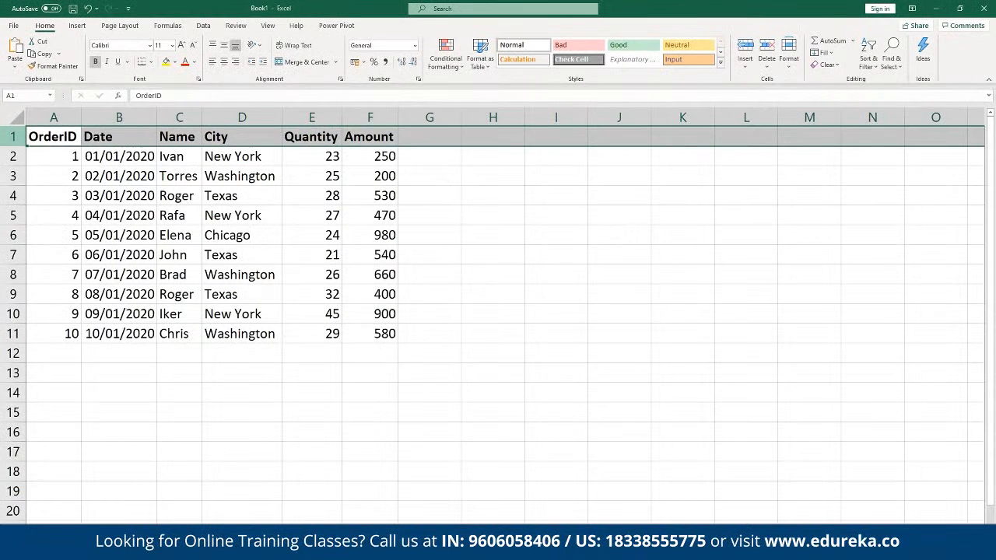
click(73, 196)
key(ctrl+a)
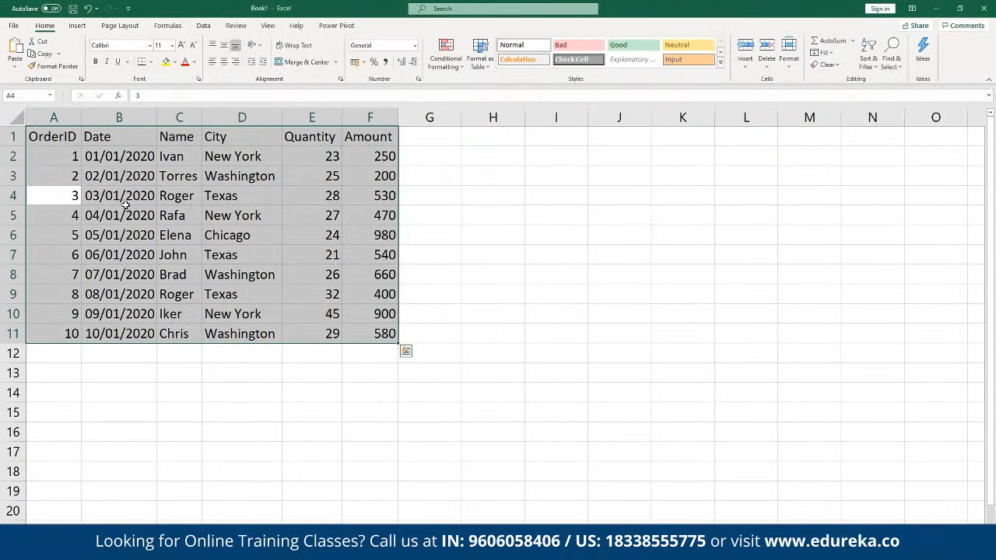
click(988, 178)
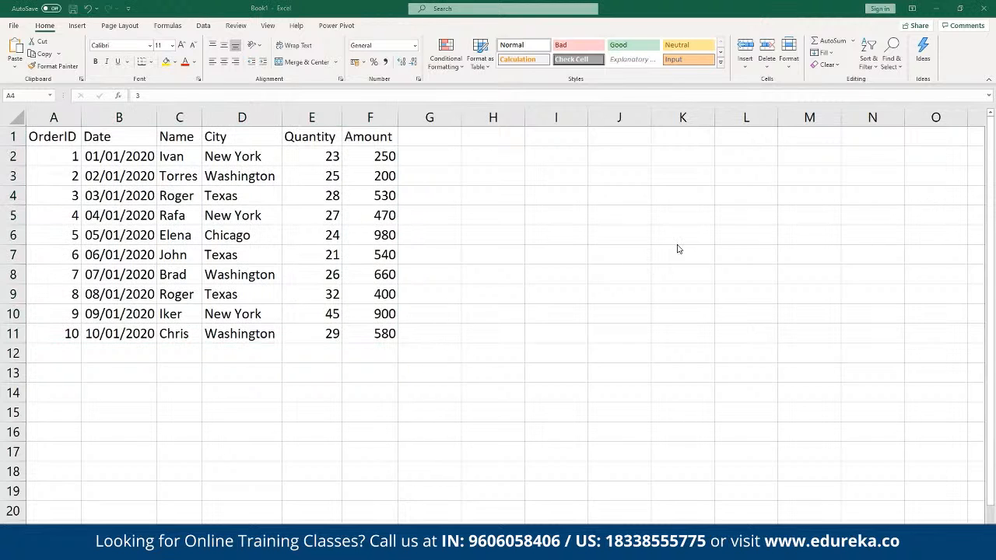
click(294, 200)
key(ctrl+a)
click(223, 333)
key(ctrl+a)
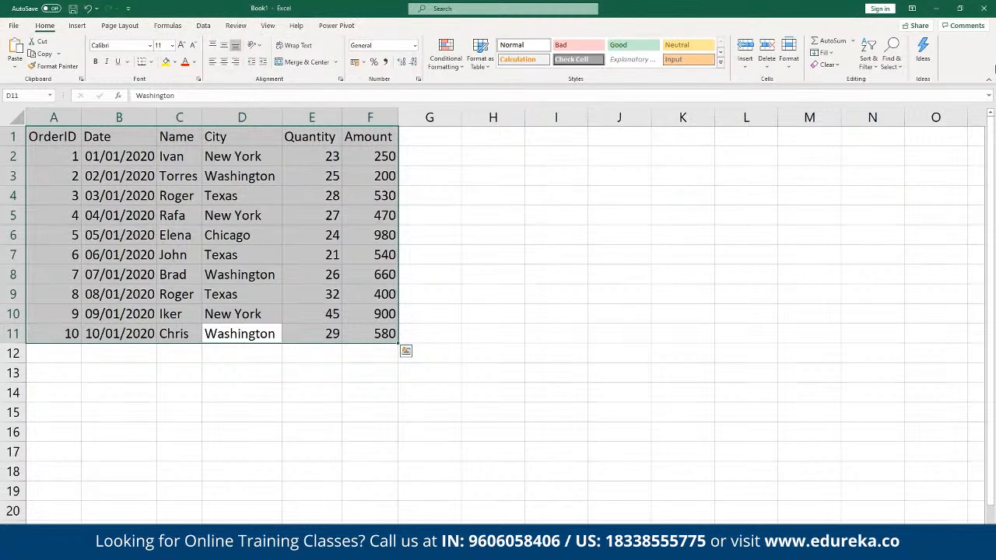
key(ctrl+t)
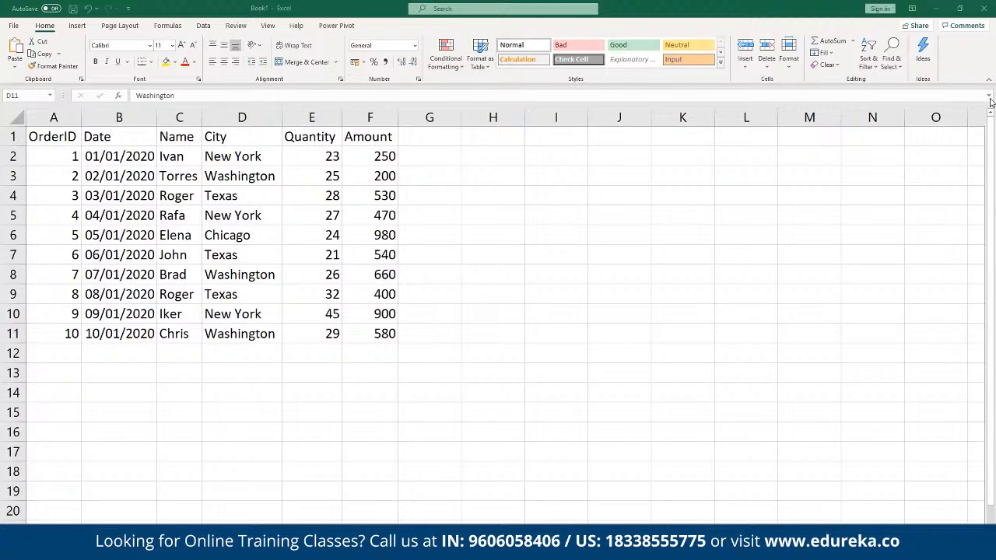
Create a PivotTable from Sheet1 range A1:F11 on a new worksheet and add the Name field to its rows.
key(ctrl+a)
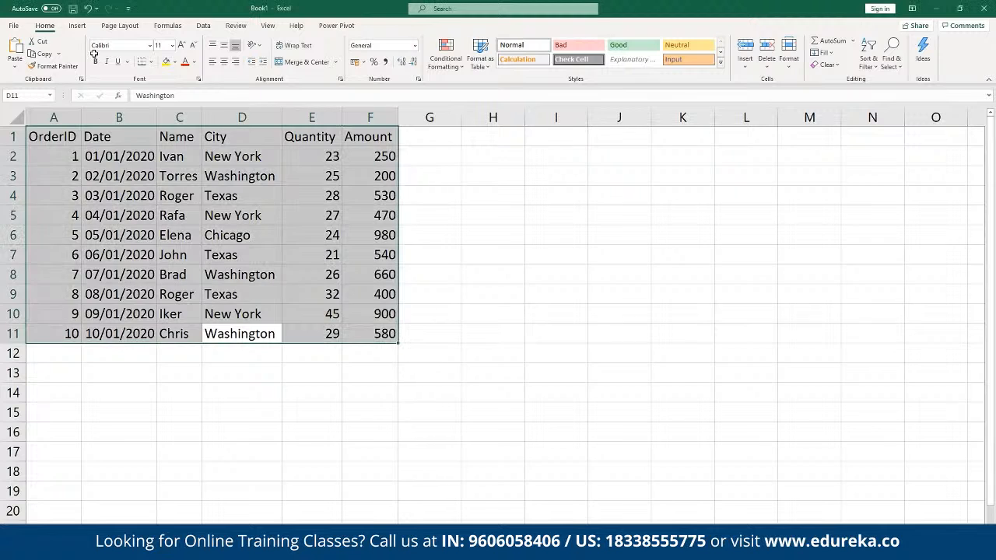
key(ctrl+q)
key(Escape)
click(78, 26)
click(19, 58)
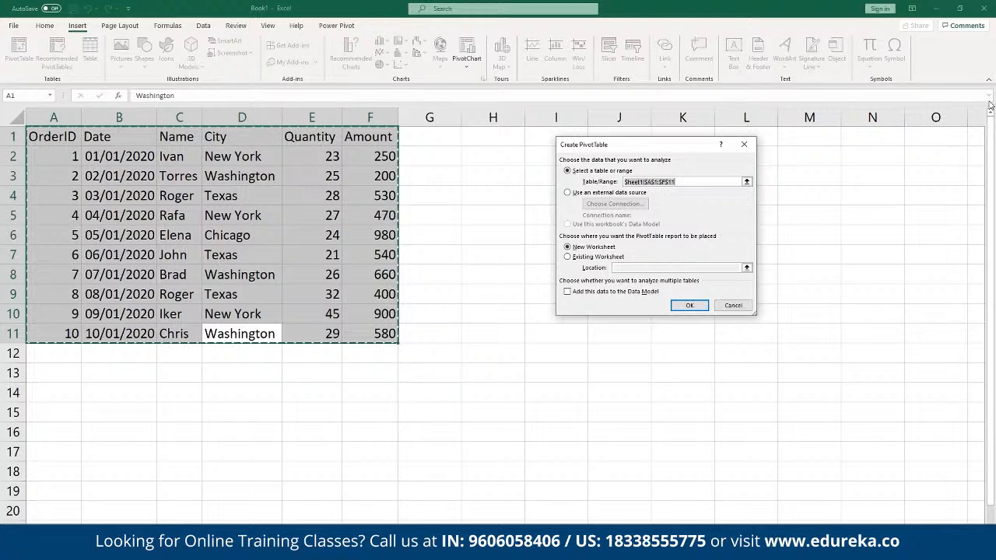
click(988, 54)
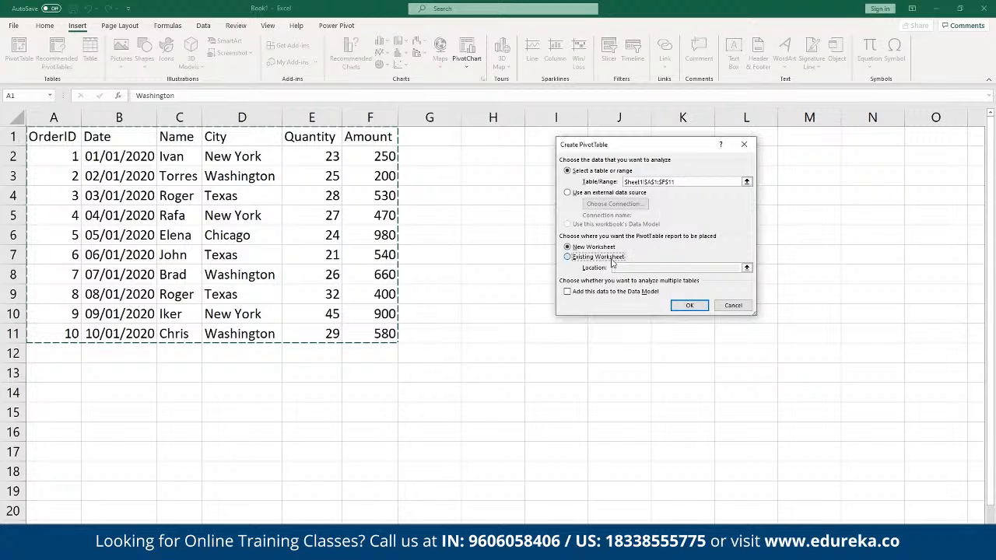
click(610, 259)
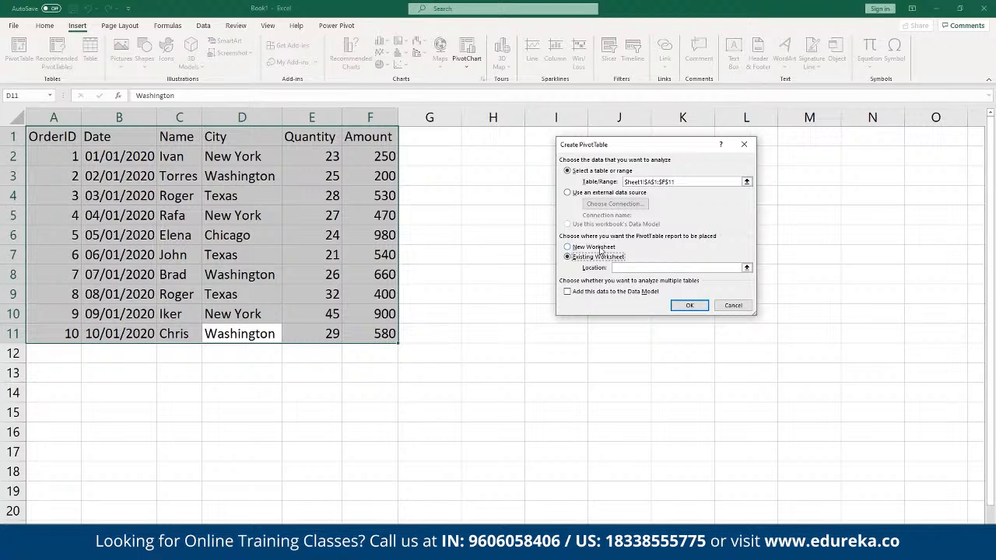
click(600, 248)
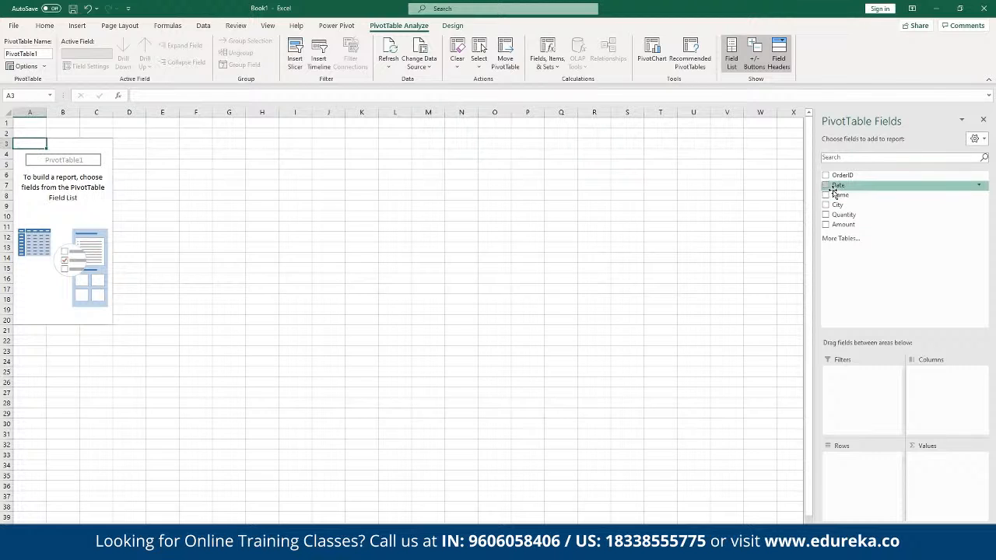
click(826, 195)
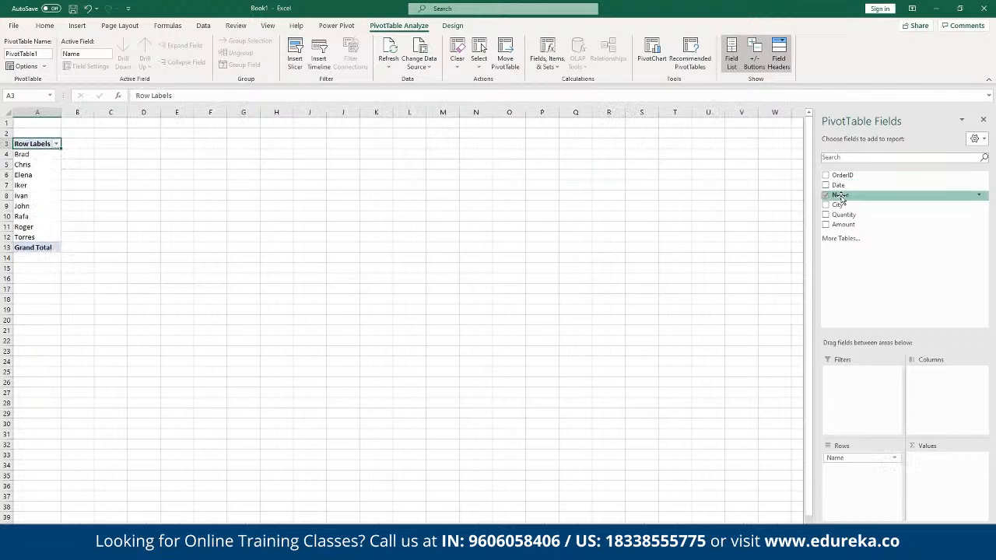
Add the City field to the PivotTable and place it in the report filters.
drag(841, 195, 867, 459)
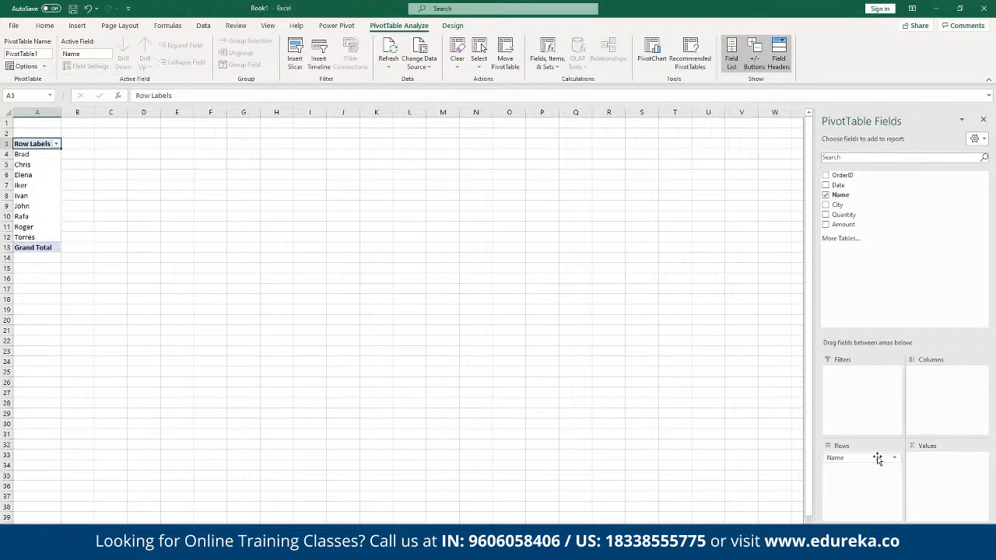
click(827, 205)
drag(862, 469, 865, 374)
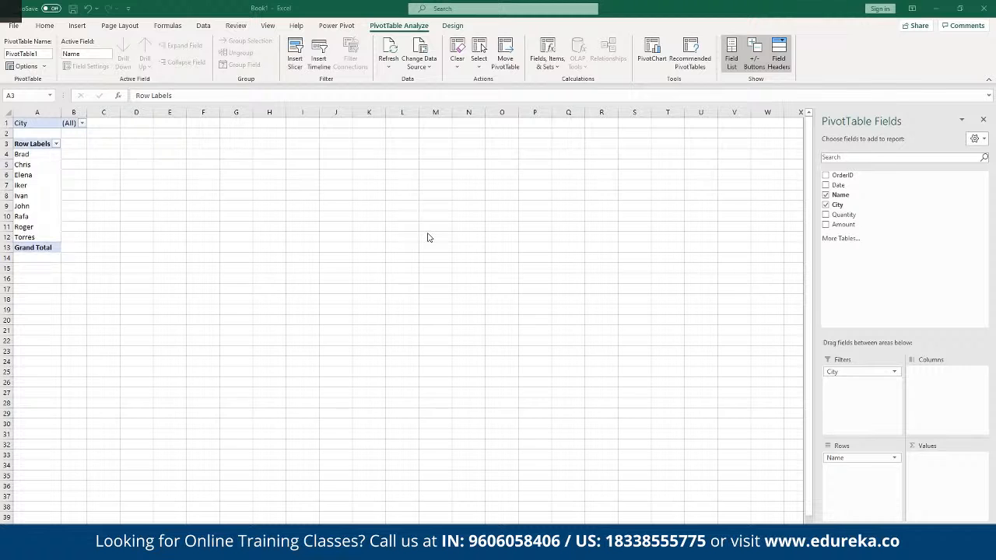
Try inserting a blank column before the City column on Sheet1, and undo the insertion.
key(alt+Tab)
key(alt+Tab)
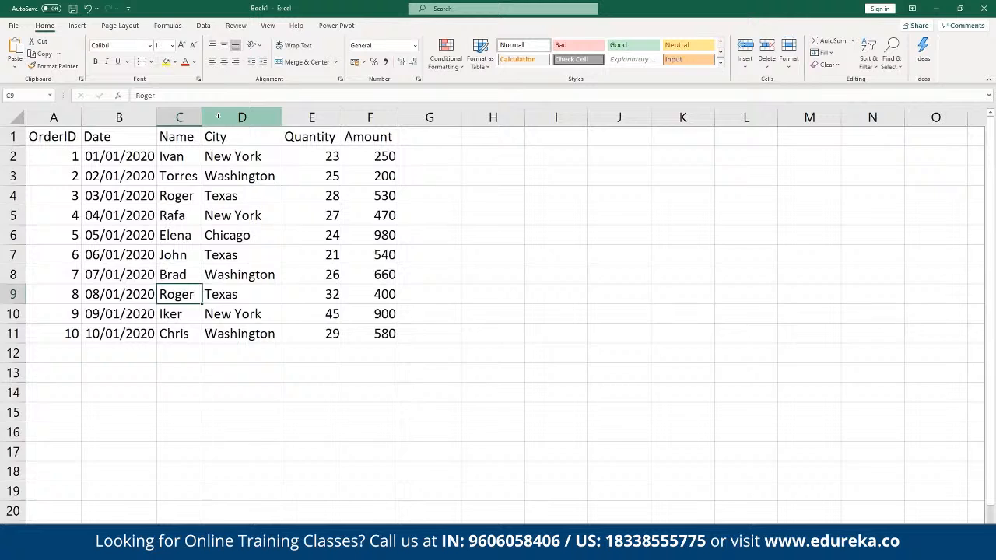
right_click(222, 118)
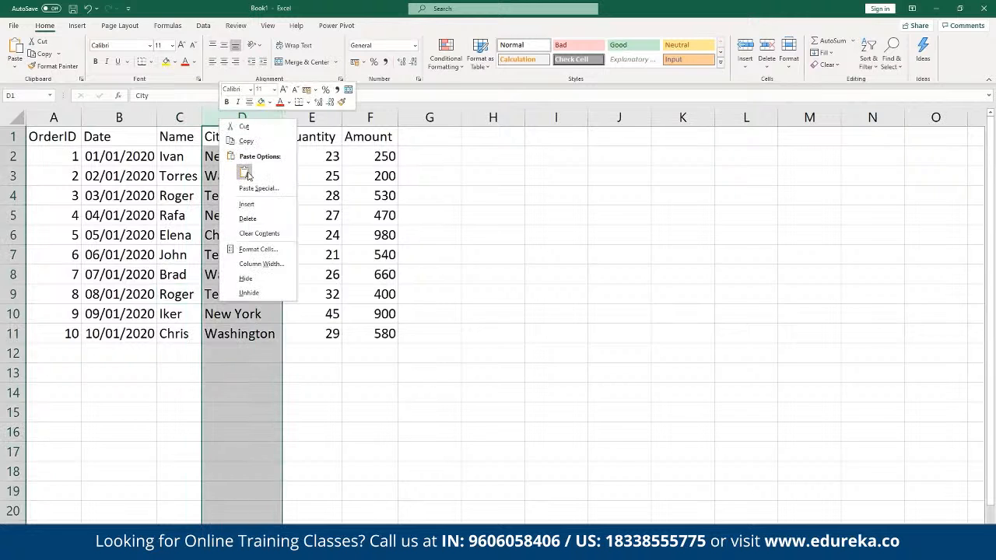
click(223, 117)
key(ctrl+shift+equal)
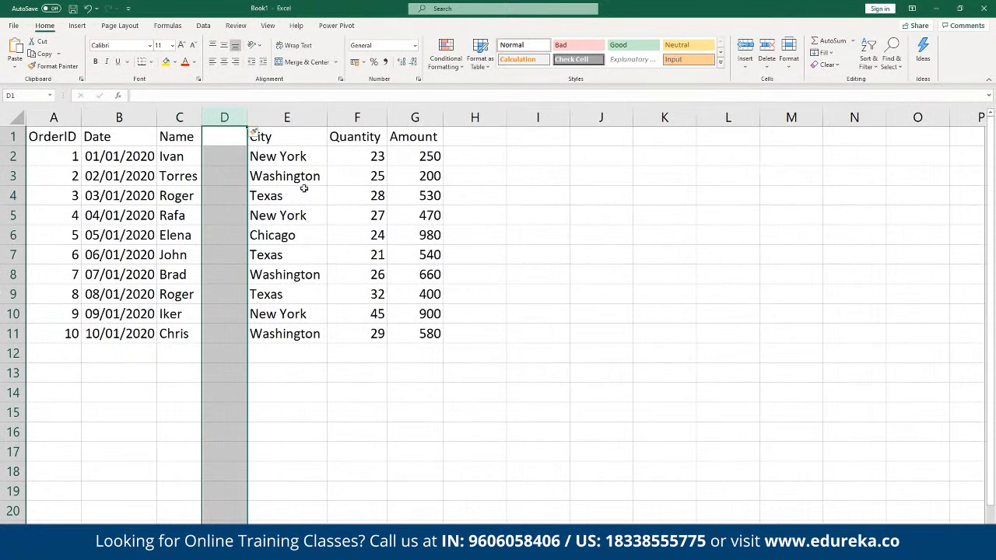
key(ctrl+z)
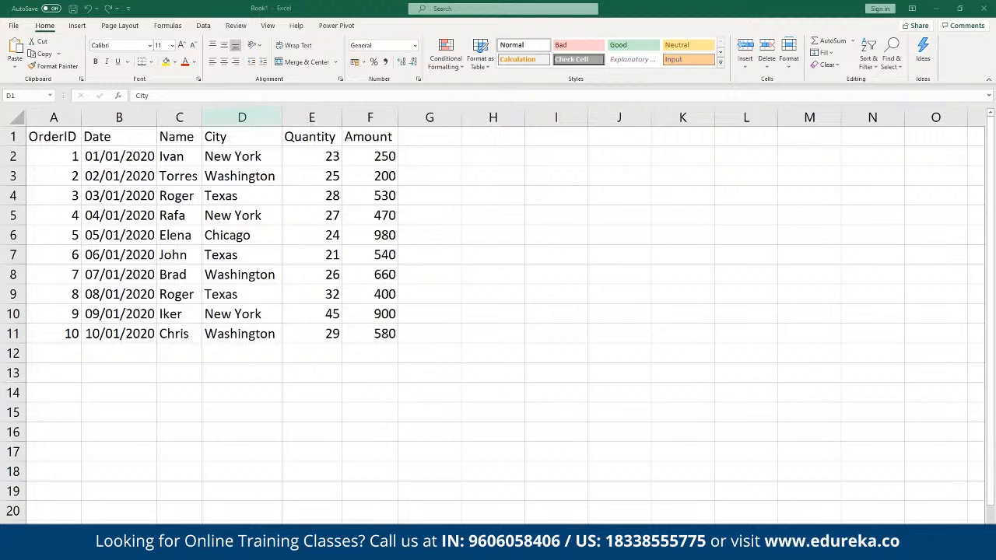
Insert a new column before Quantity on Sheet1 and enter the header Item in E1.
right_click(309, 118)
click(337, 202)
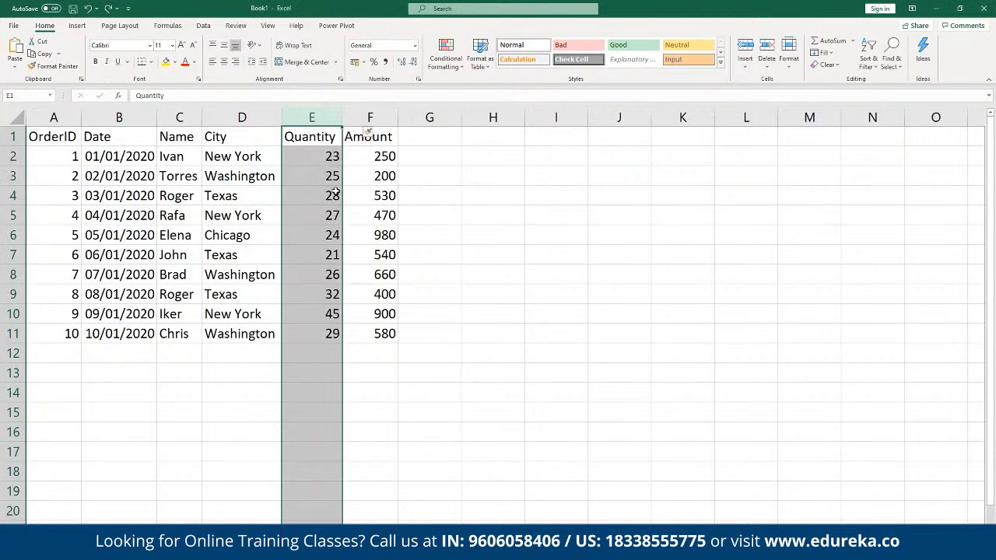
click(312, 138)
text(Item)
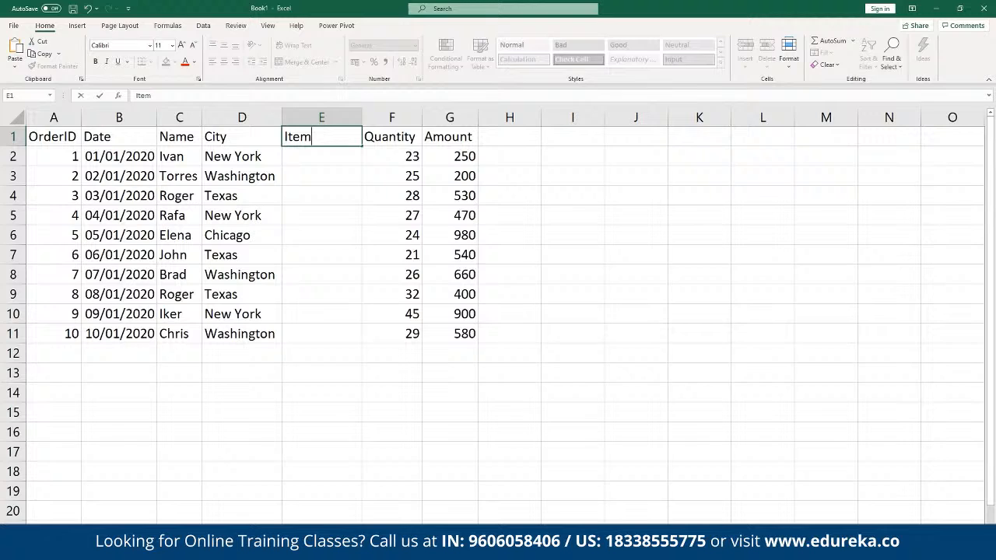
key(Tab)
Enter the items Orange, banana and Kiwi for orders 1 to 3 in E2 to E4.
click(314, 155)
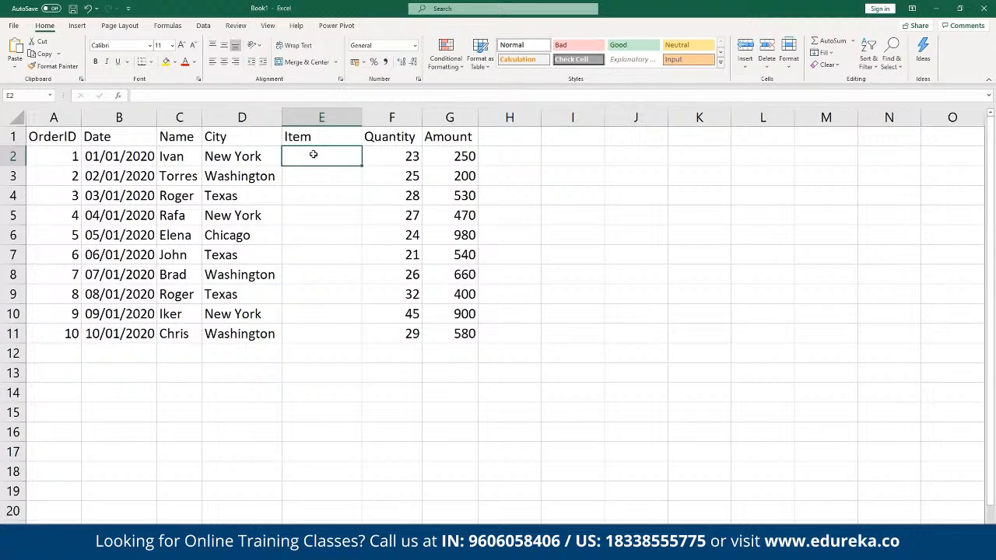
text(Orange)
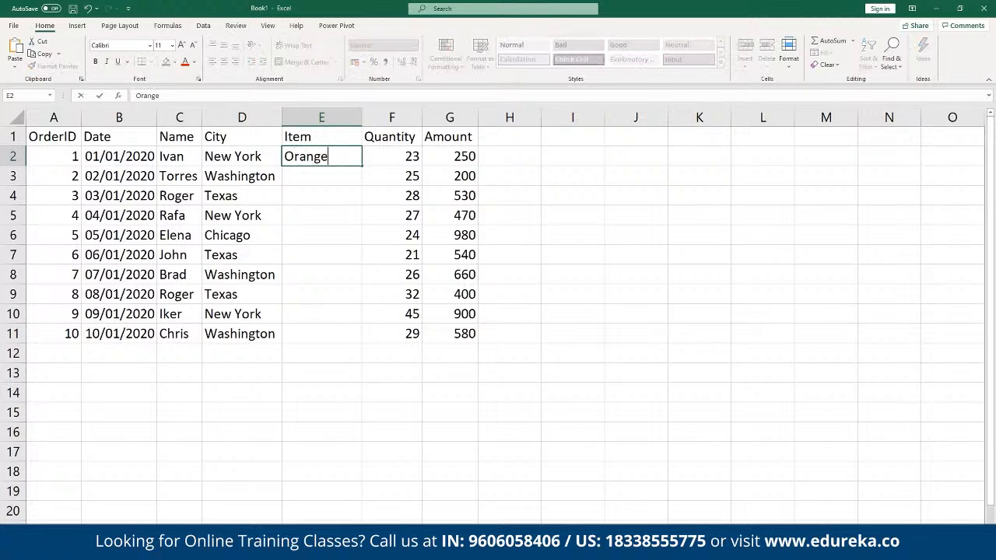
key(Return)
text(banana)
key(Return)
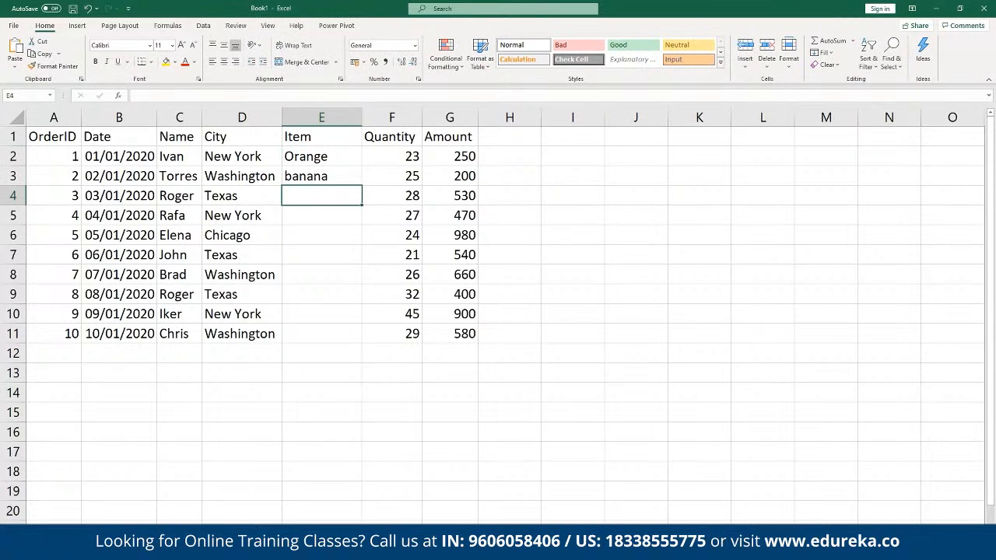
text(Kiwi)
key(Return)
Enter the items Mango, Pineapple, Mango and banana for orders 4 to 7 in E5 to E8.
text(M)
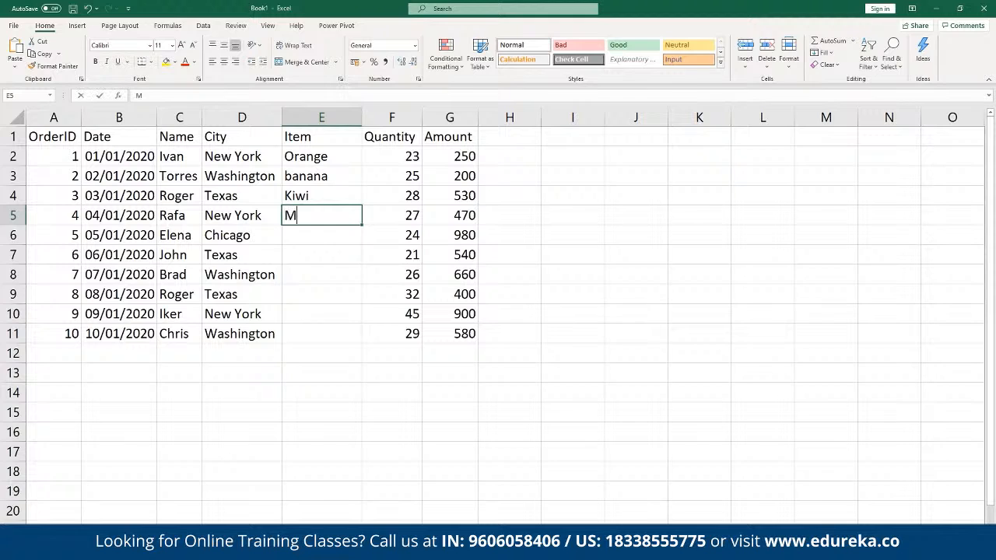
text(ango)
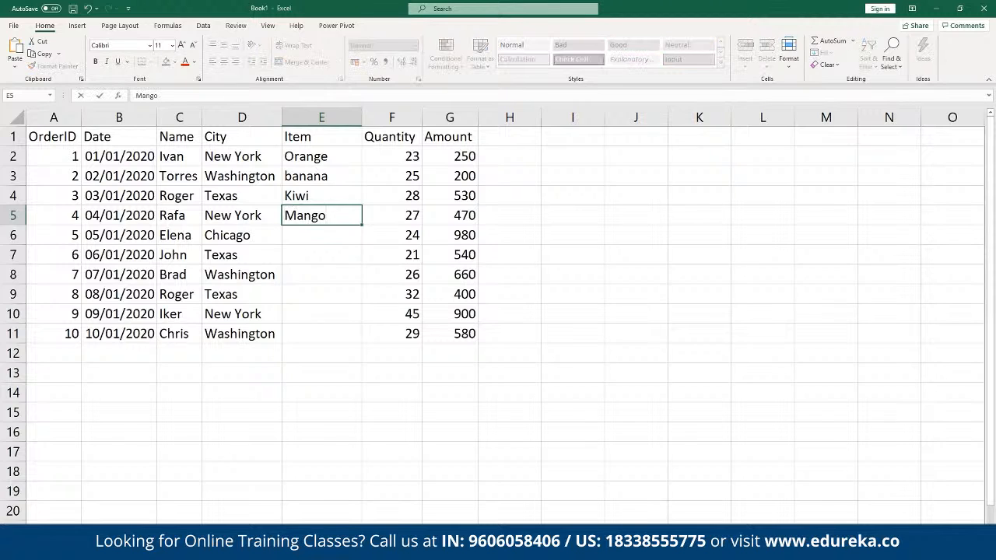
key(Return)
text(Pineapple)
key(Return)
text(Mango)
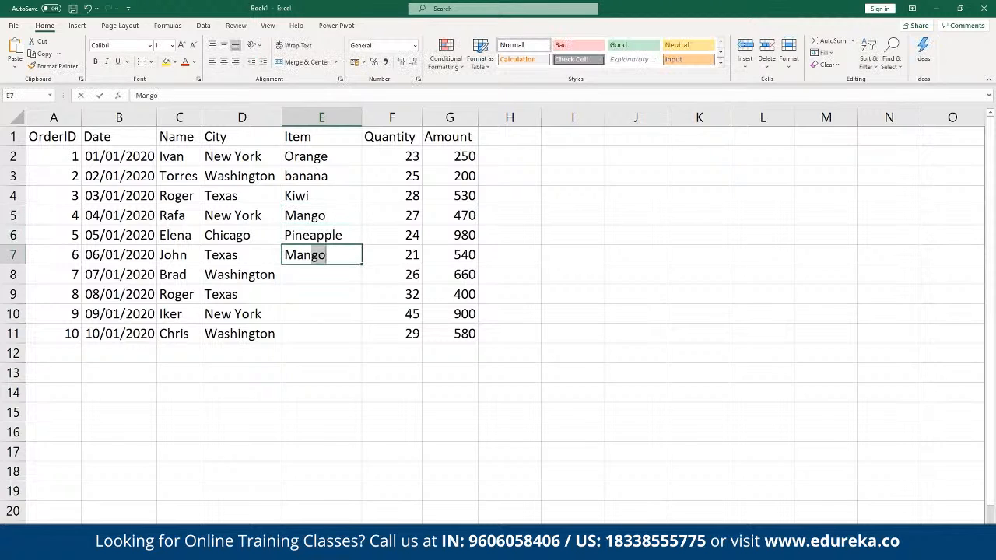
key(Return)
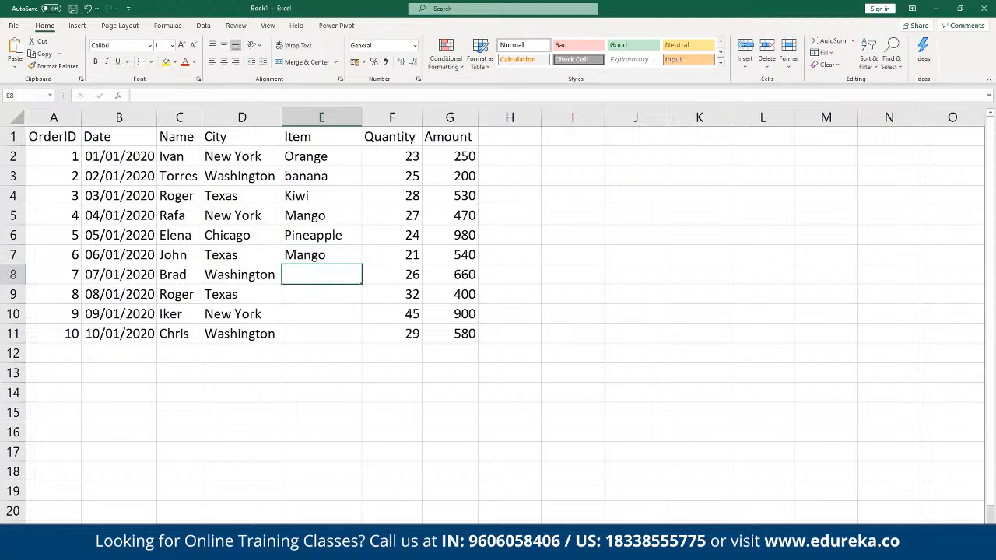
text(banana)
key(Return)
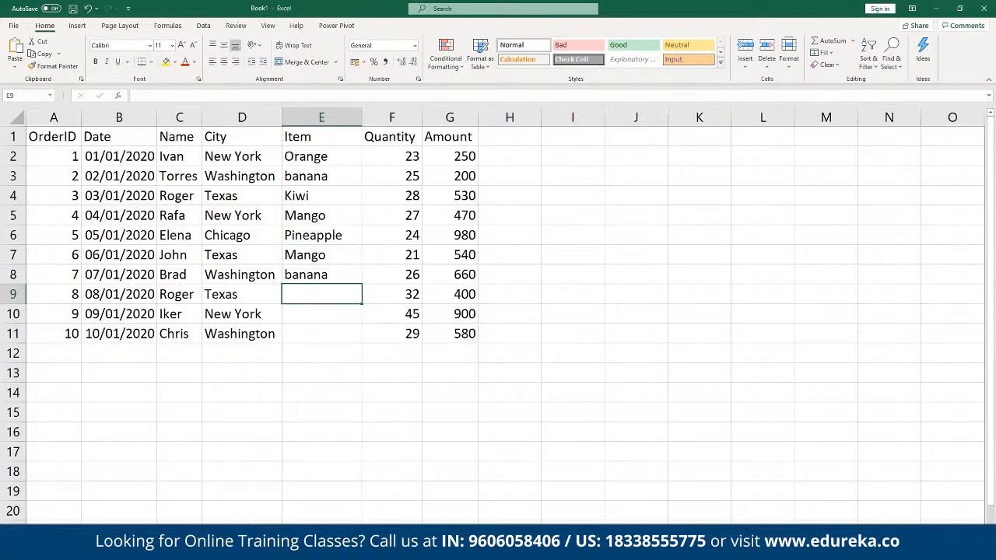
Correct the lowercase item names in E3 and E8 to Banana.
click(283, 177)
double_click(283, 178)
key(Delete)
text(B)
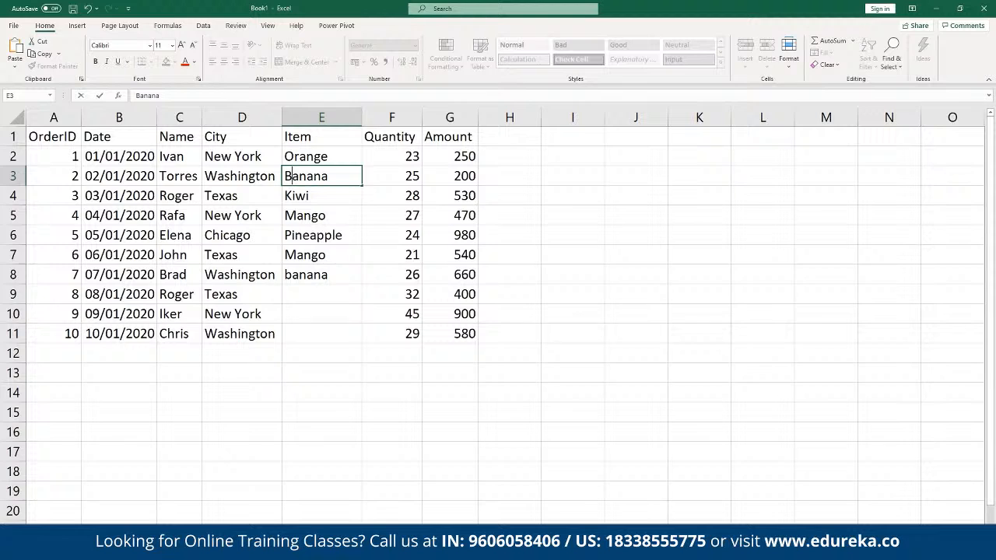
click(288, 273)
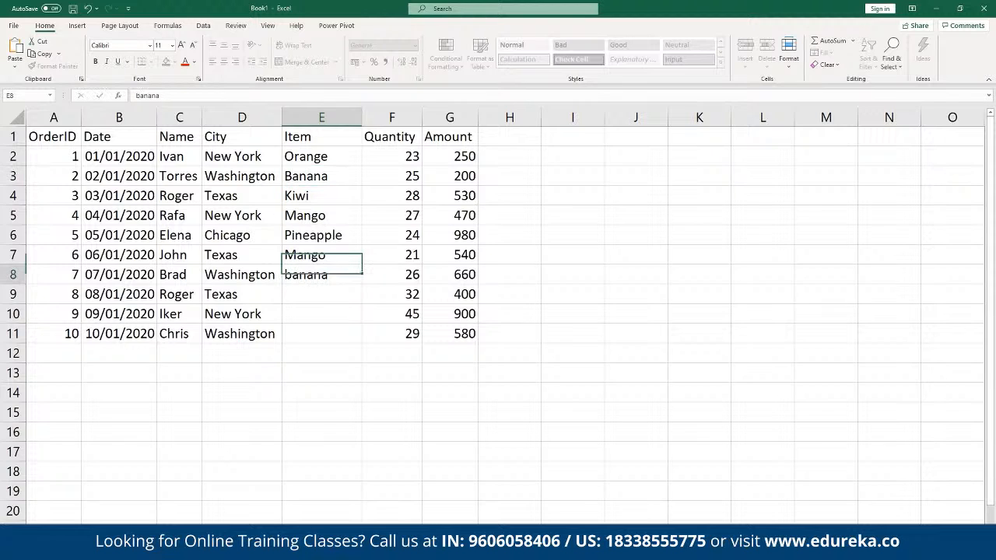
double_click(284, 273)
key(Delete)
text(B)
Enter the items Apple, Apple and Orange for orders 8 to 10 in E9 to E11.
click(297, 298)
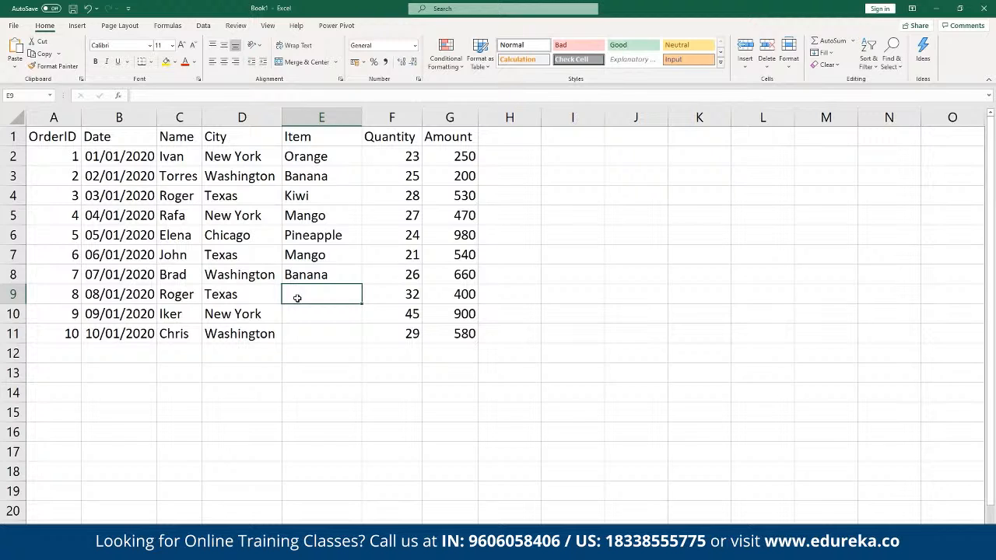
text(Apple)
key(Return)
text(Apple)
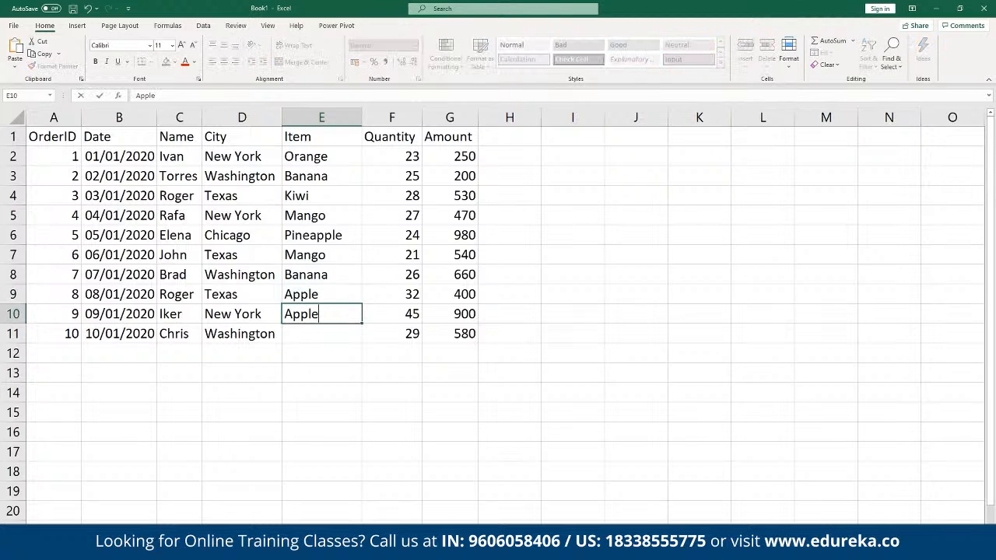
key(Return)
text(orange)
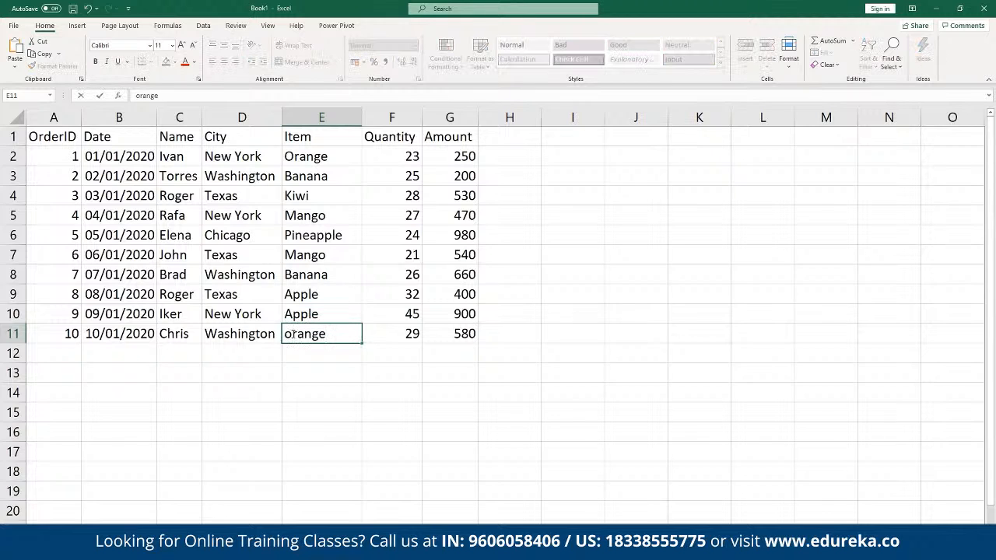
click(295, 333)
key(BackSpace)
text(O)
click(296, 371)
click(183, 238)
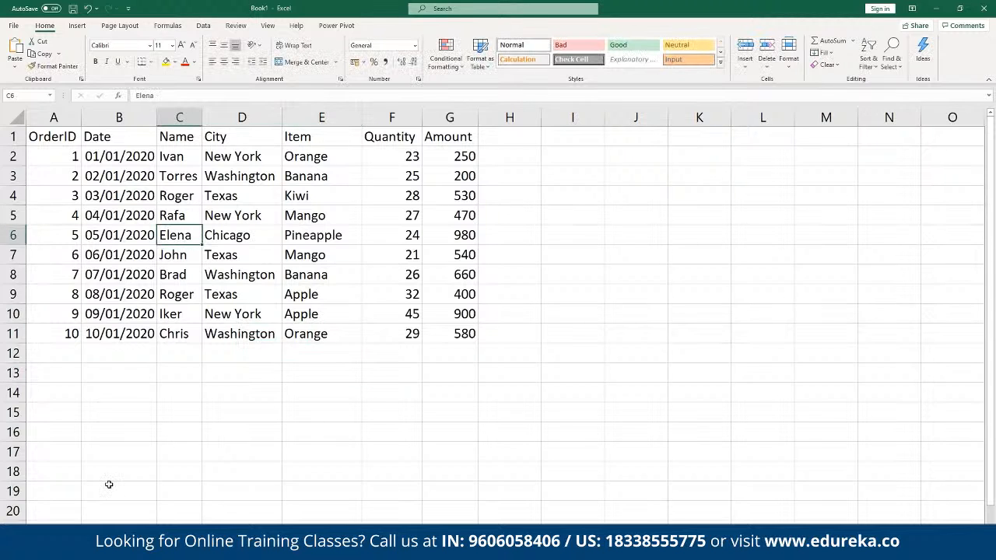
Permanently delete the worksheet that holds the old PivotTable.
right_click(73, 533)
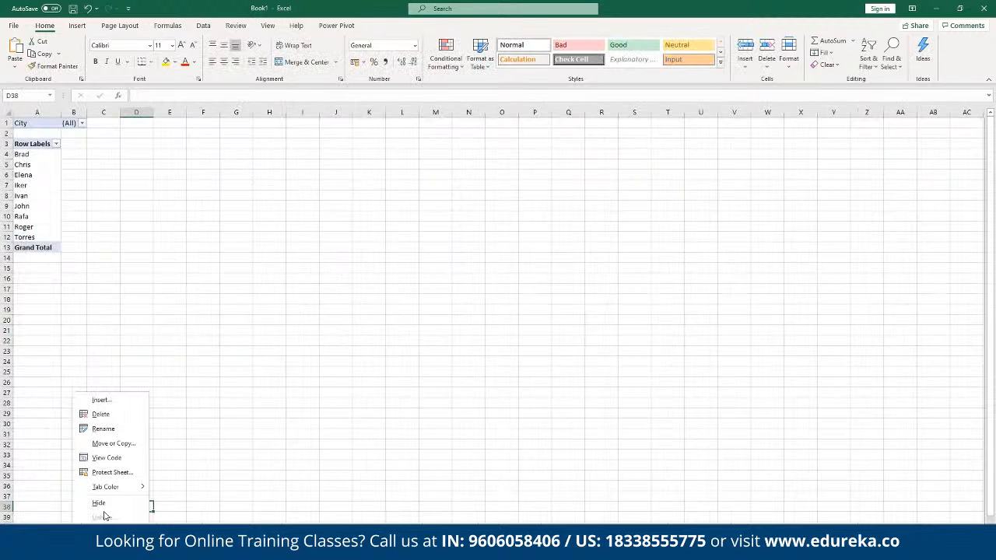
click(117, 421)
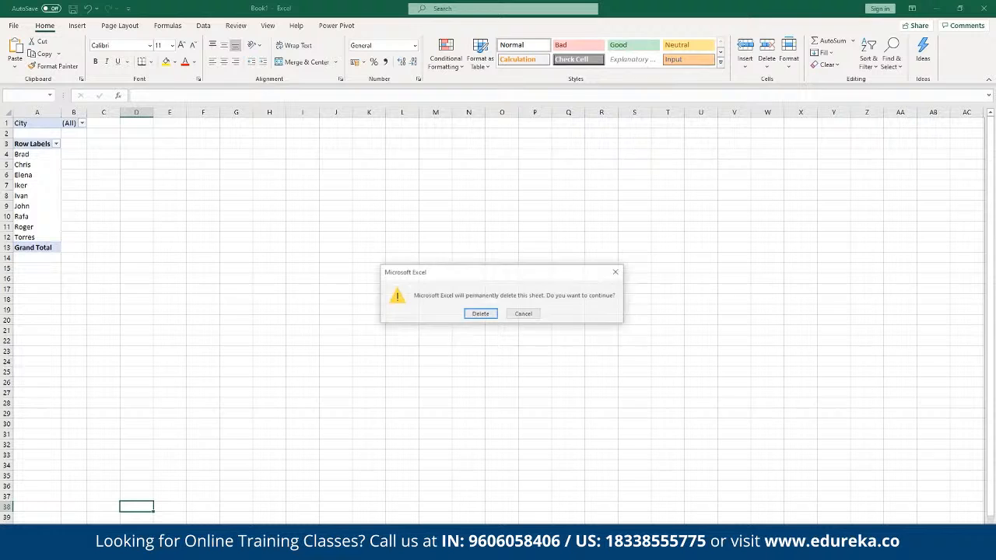
click(467, 312)
Select the orders data A1:G11 on Sheet1 and create a PivotTable from it on a new worksheet.
click(182, 315)
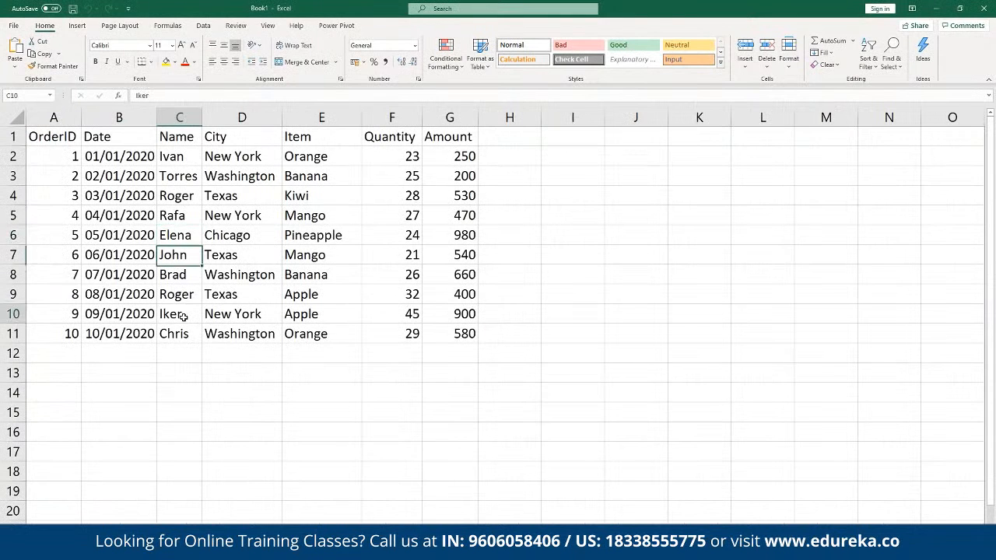
click(205, 405)
key(ctrl+a)
click(166, 366)
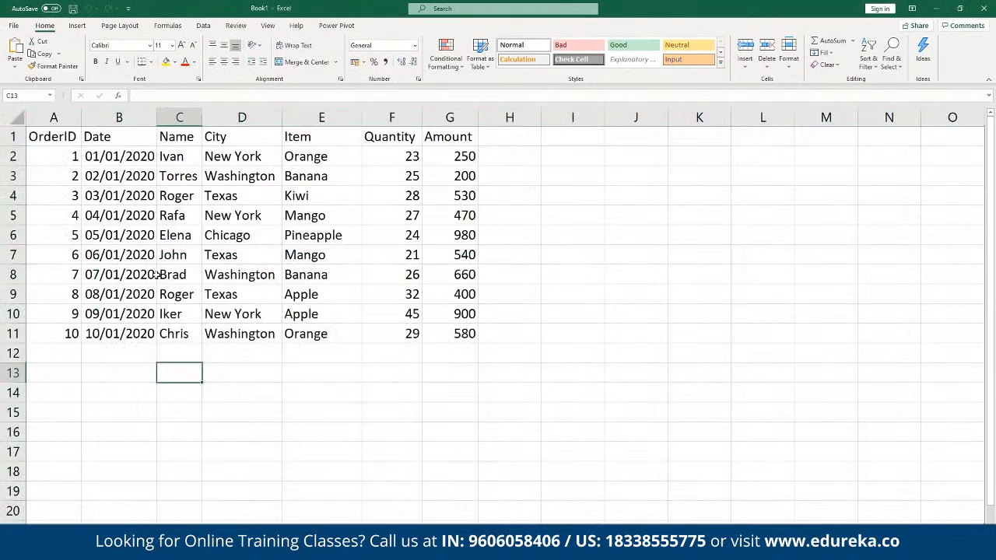
click(152, 274)
key(ctrl+a)
click(77, 25)
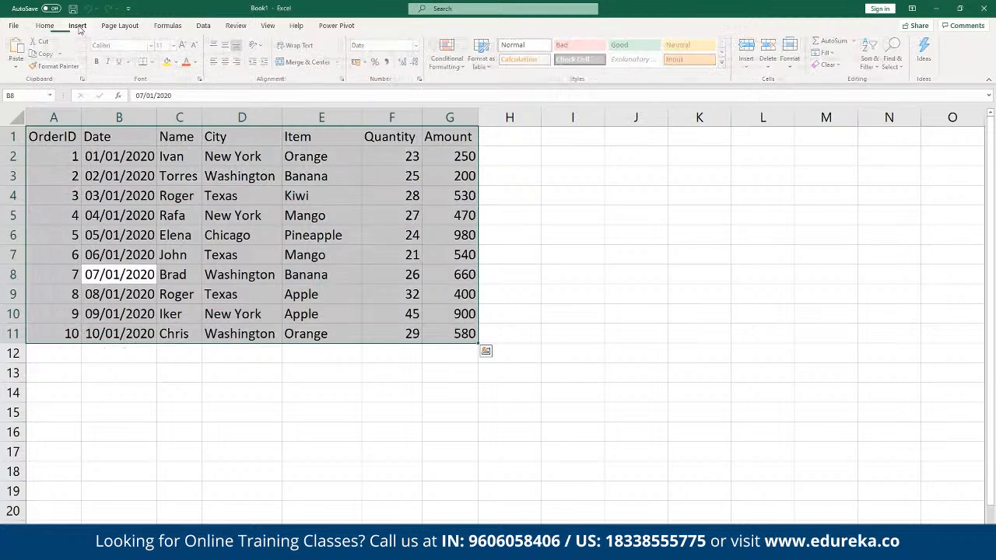
click(19, 53)
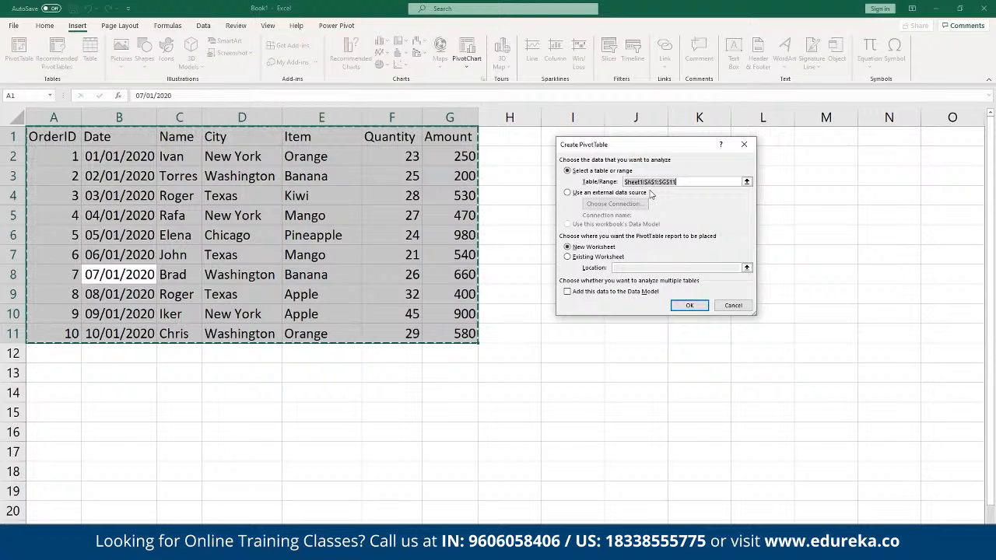
click(689, 305)
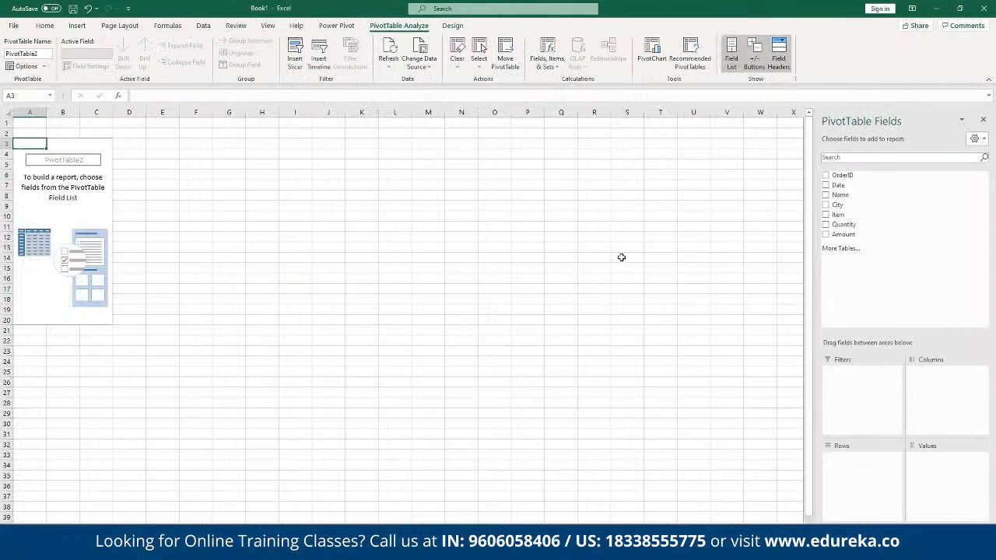
Add the Name field to the PivotTable rows and place the City field in the report filters.
click(826, 195)
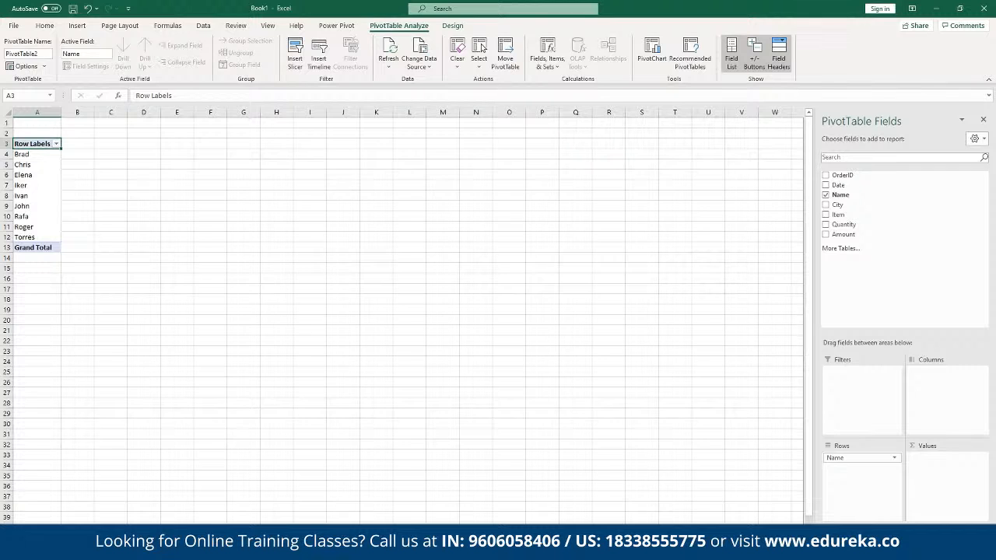
click(826, 205)
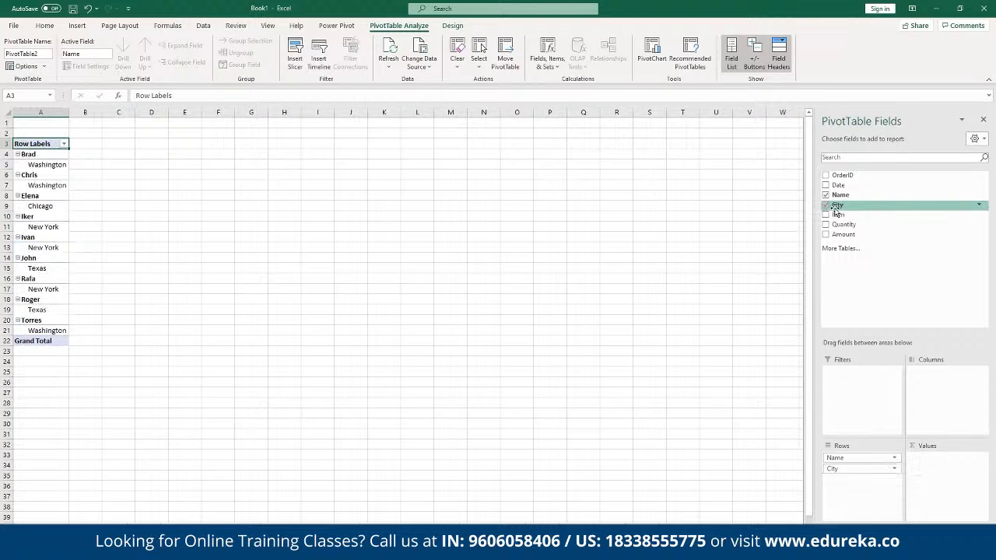
drag(837, 214, 853, 406)
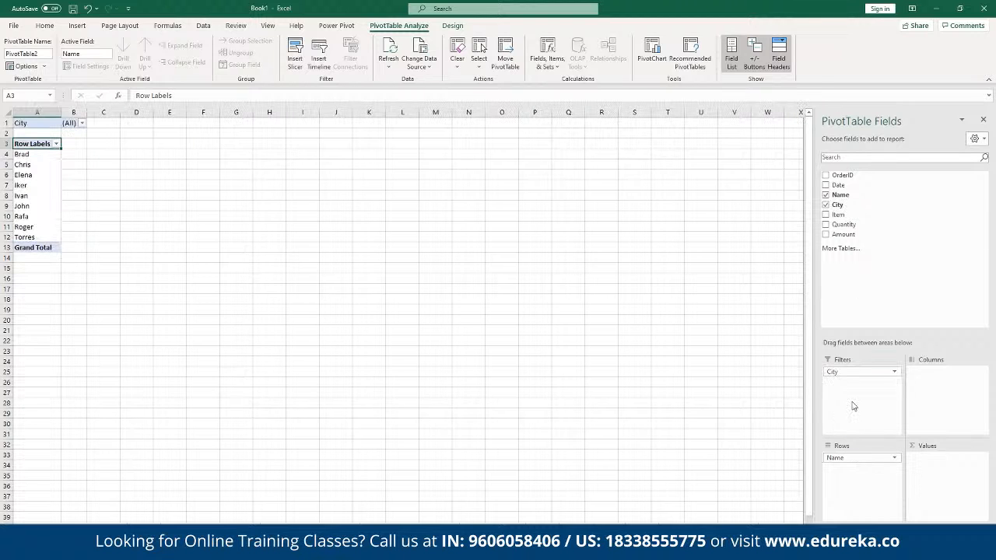
Place the Item field in the PivotTable columns and add the Amount field as summed values.
click(827, 215)
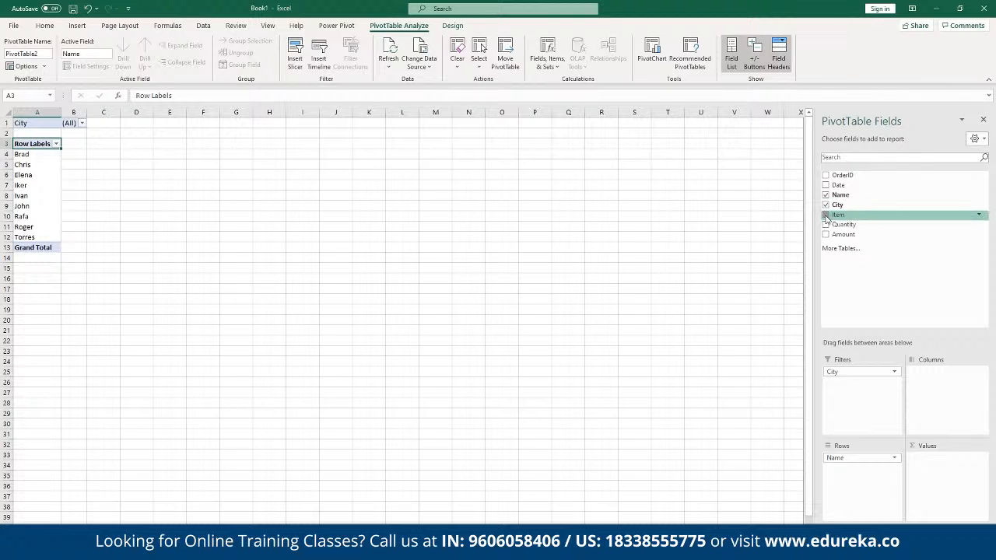
drag(850, 470, 942, 402)
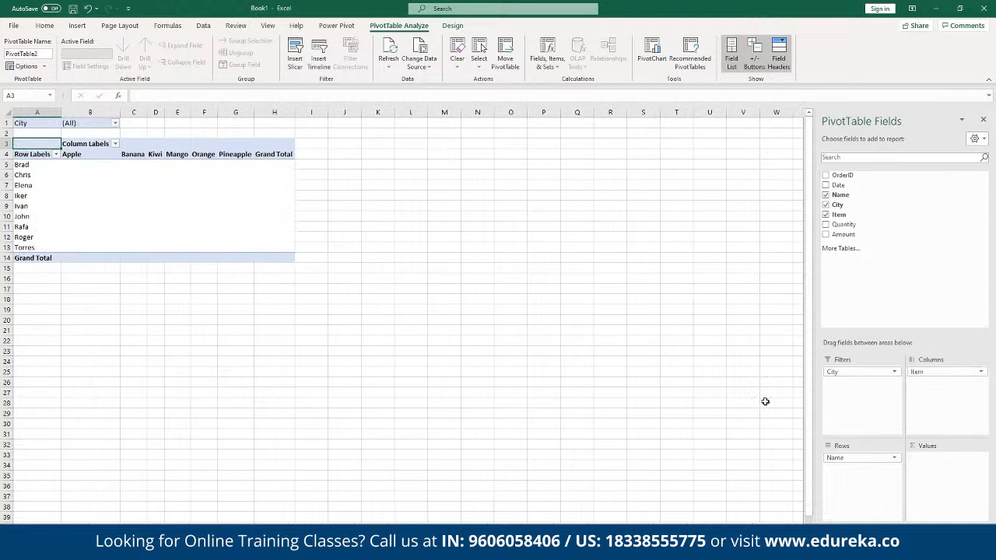
click(838, 239)
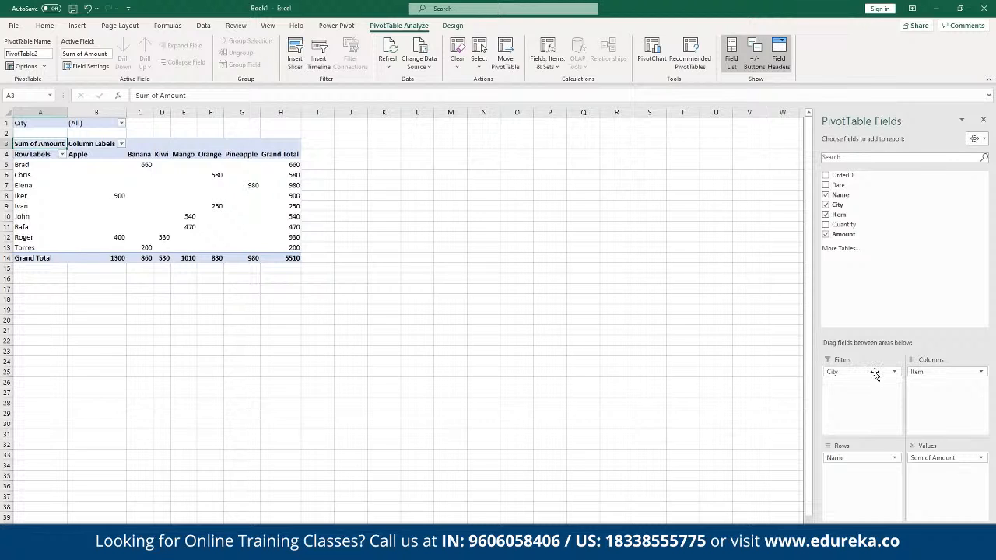
Filter the PivotTable's City field to the first New York entry.
click(121, 124)
click(31, 166)
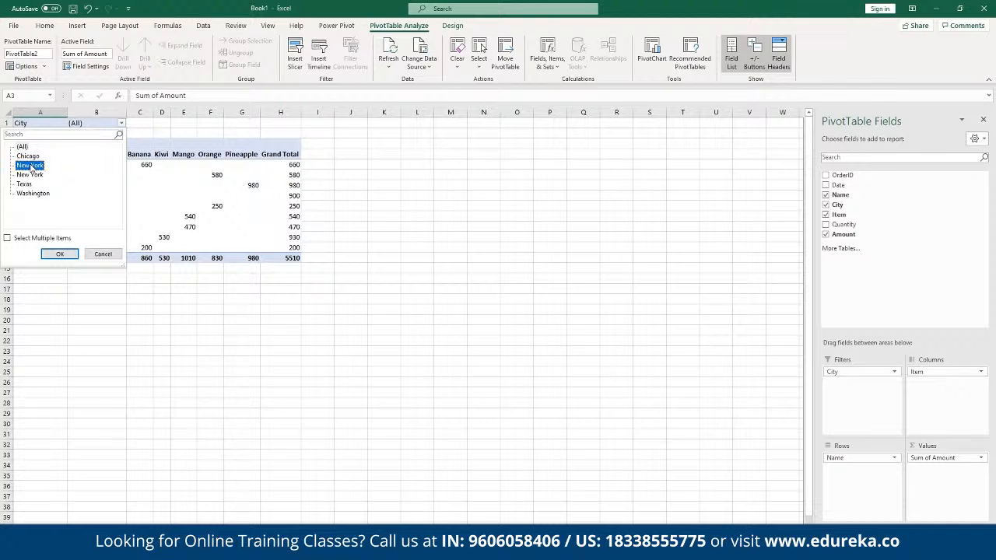
click(60, 253)
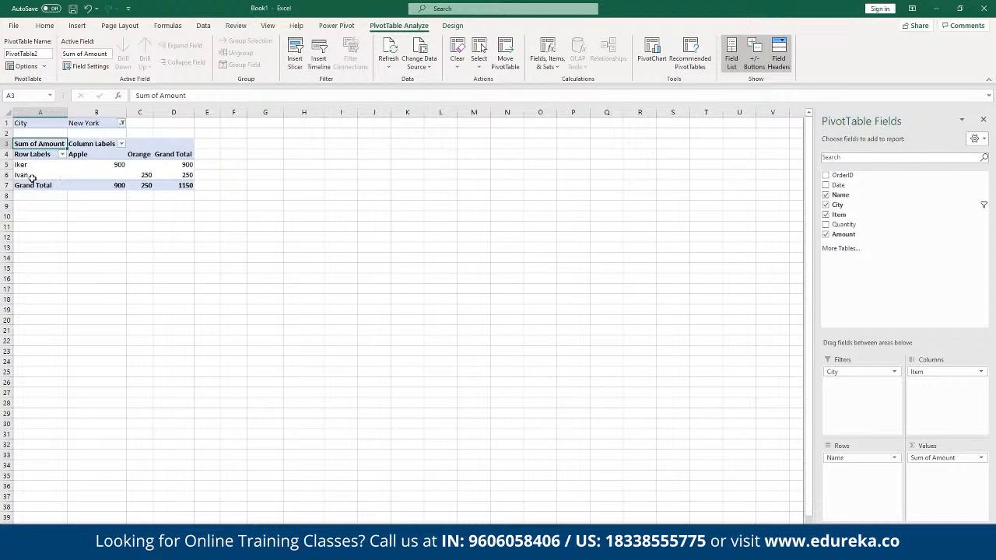
mouse_move(113, 165)
mouse_move(187, 178)
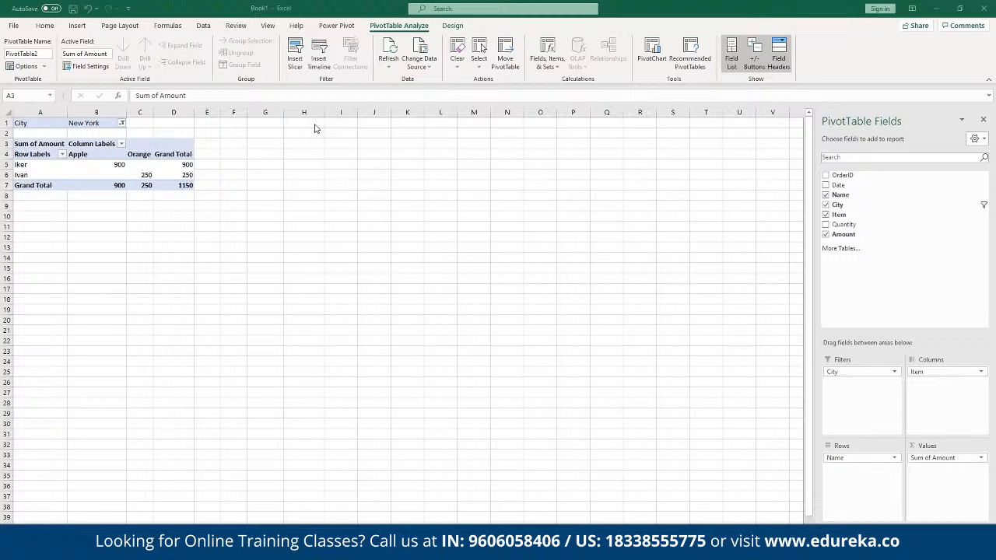
Change the PivotTable's City filter to Washington.
click(116, 125)
click(121, 124)
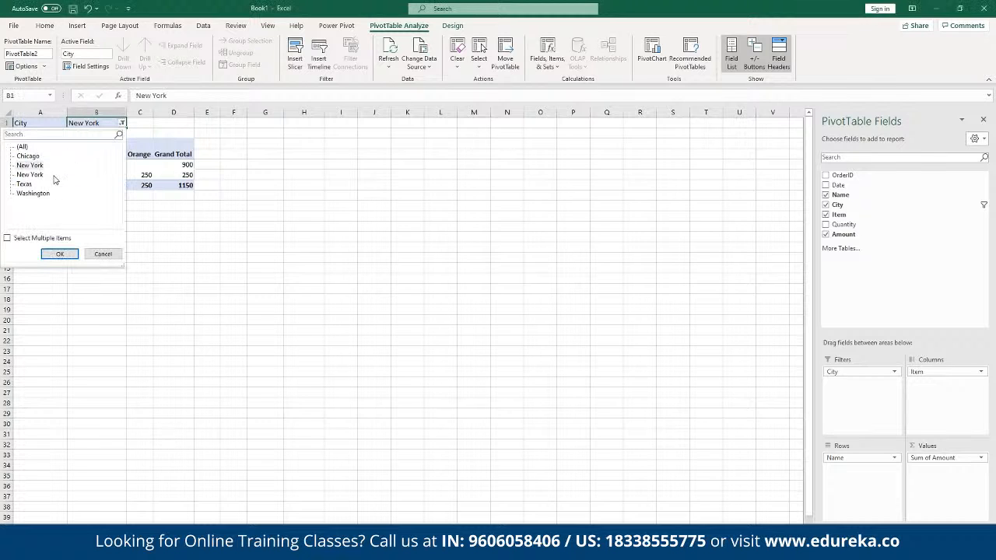
click(35, 193)
click(60, 254)
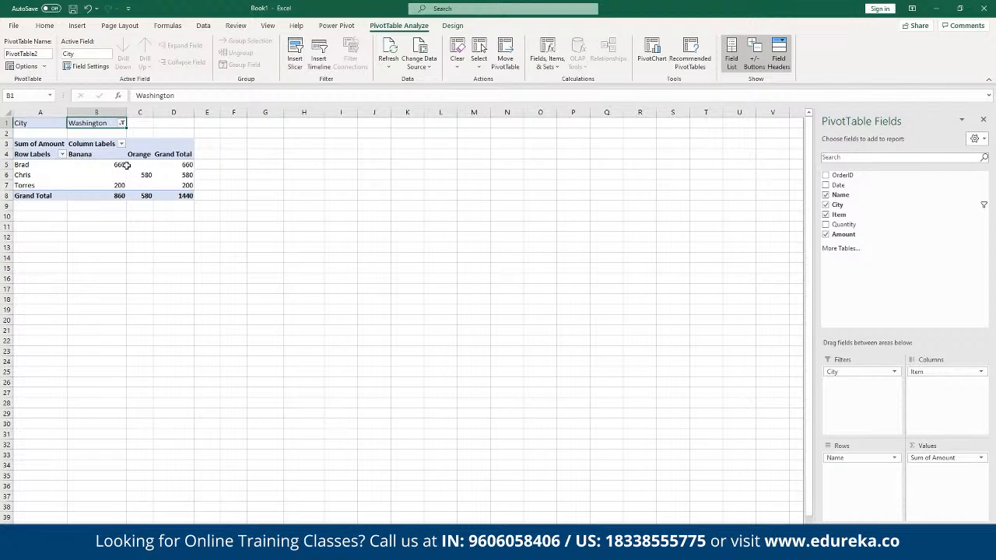
mouse_move(157, 175)
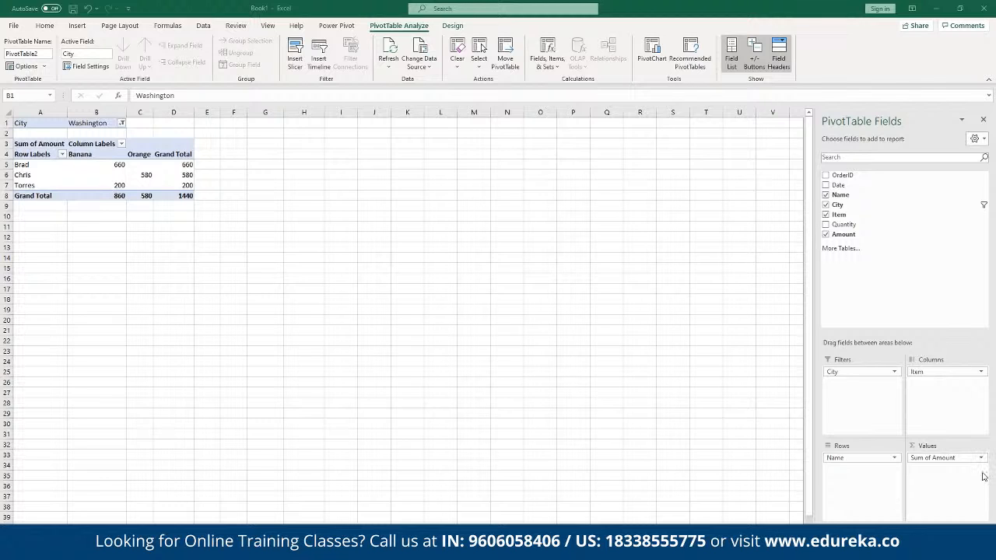
Replace Amount with Quantity in the PivotTable values and replace Item with Date in the columns.
click(826, 237)
click(825, 225)
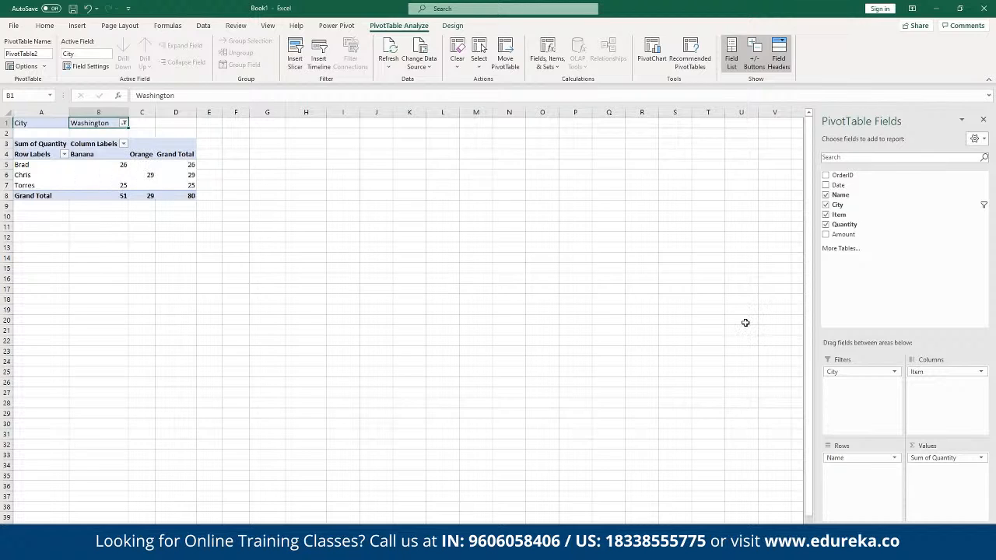
click(946, 373)
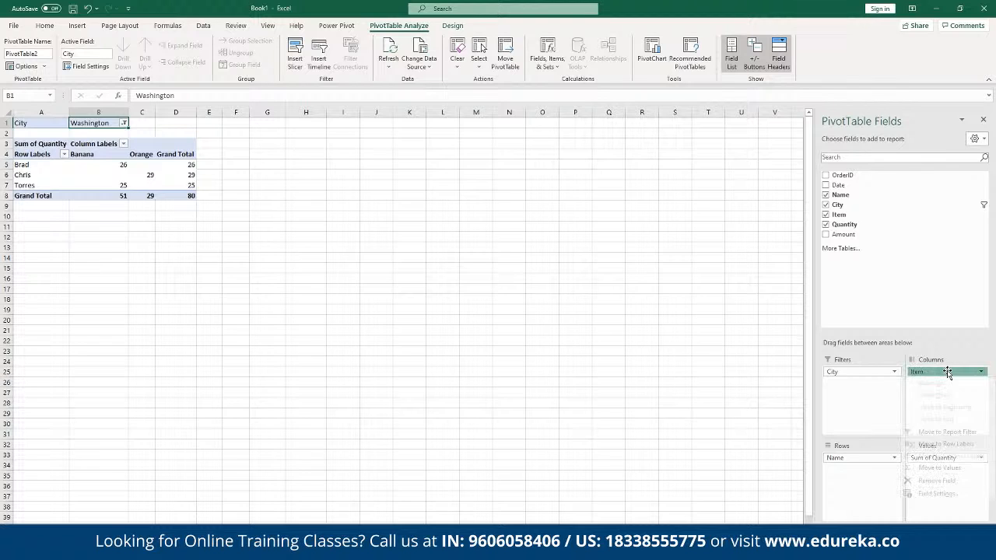
click(828, 216)
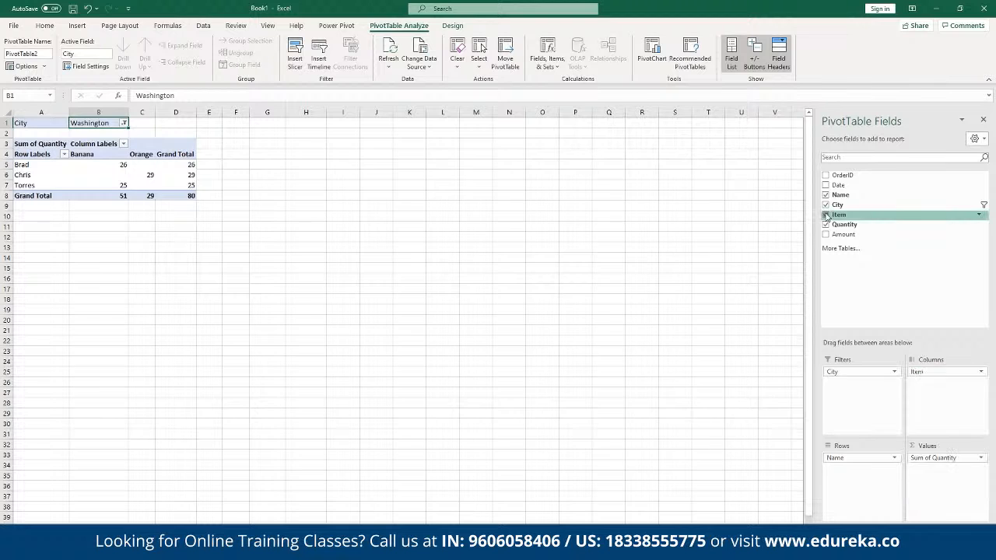
click(828, 215)
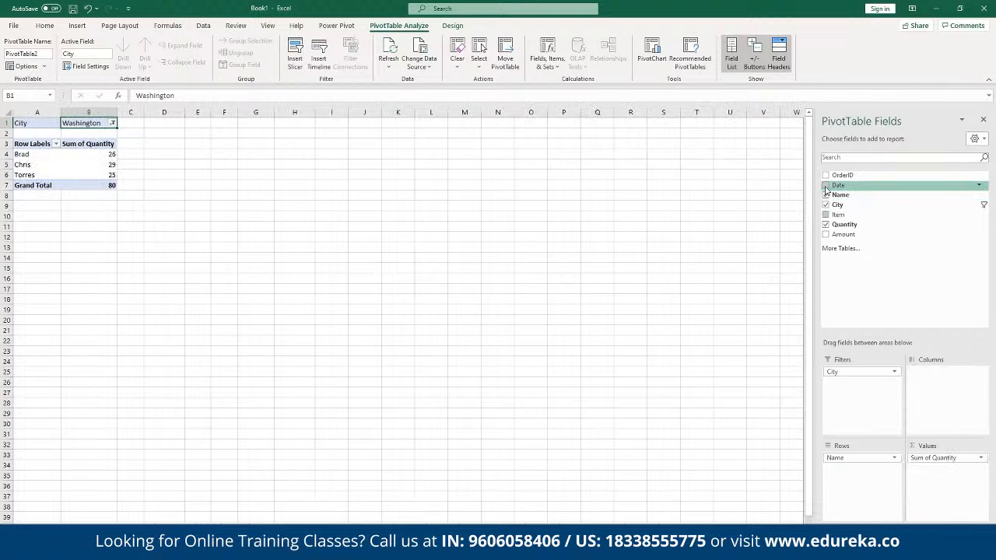
click(826, 186)
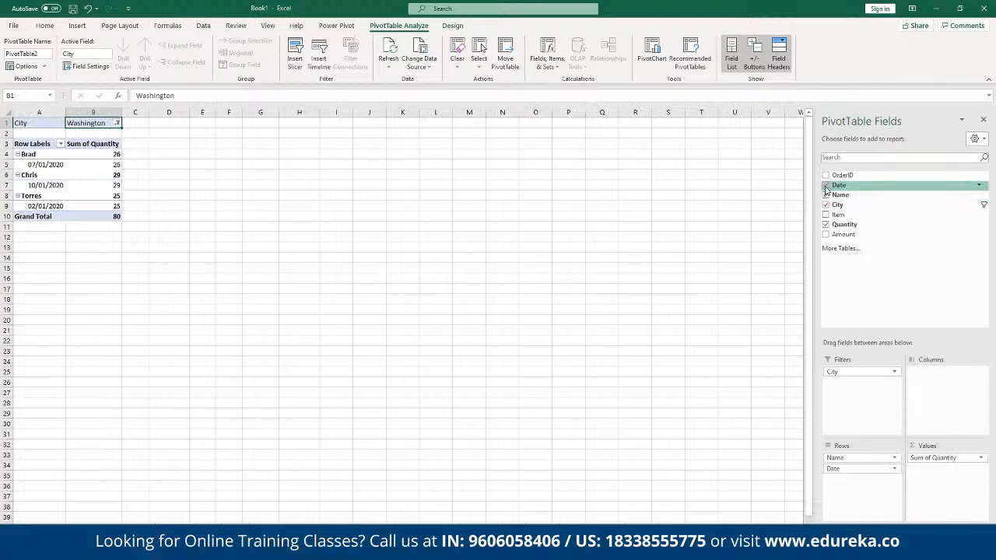
drag(856, 468, 947, 394)
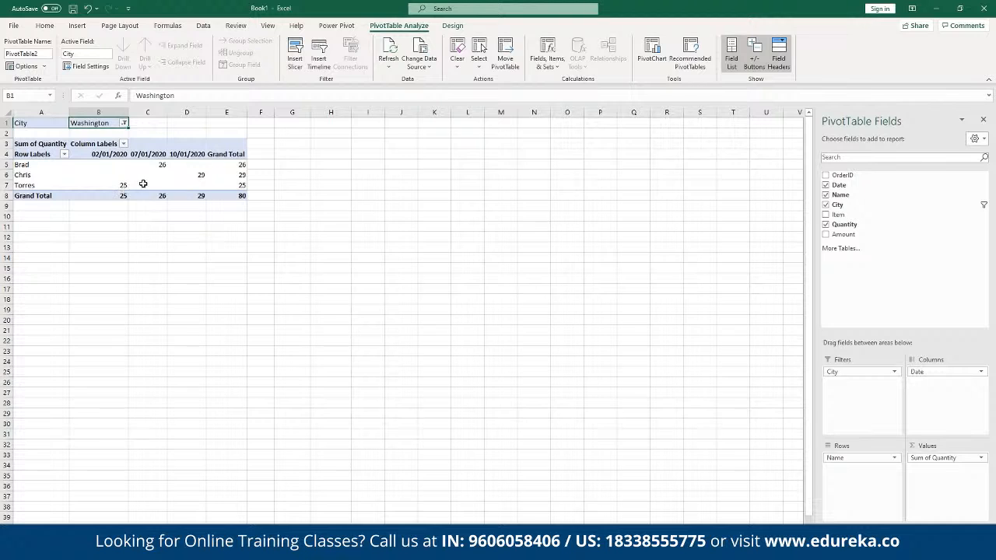
mouse_move(166, 168)
Put Item back in the PivotTable columns instead of Date and Amount back in the values instead of Quantity.
click(980, 374)
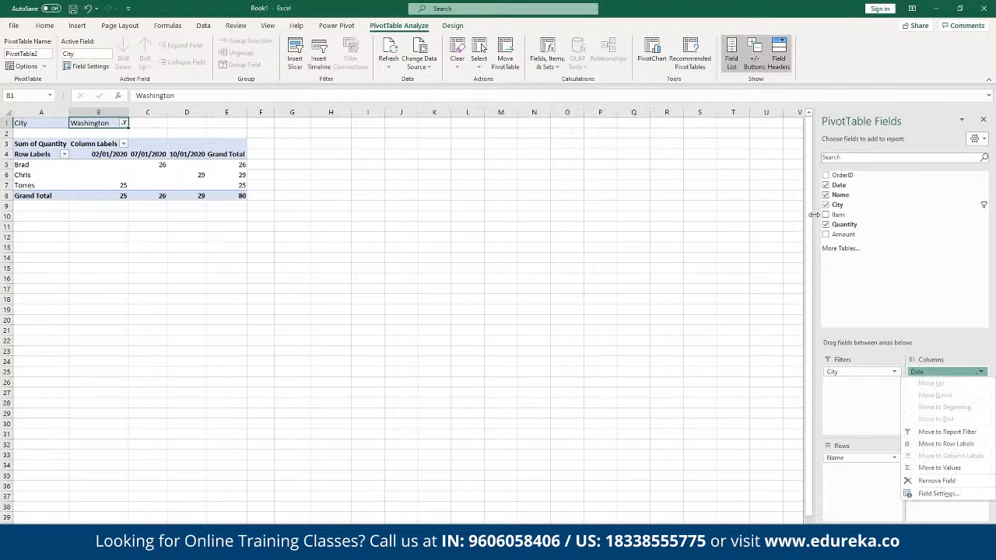
click(825, 185)
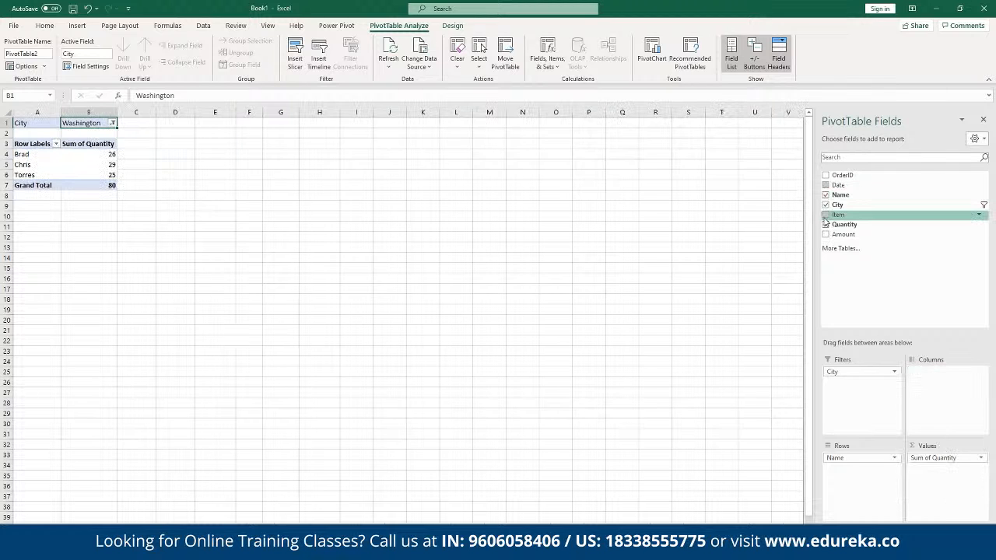
click(826, 214)
drag(865, 470, 964, 392)
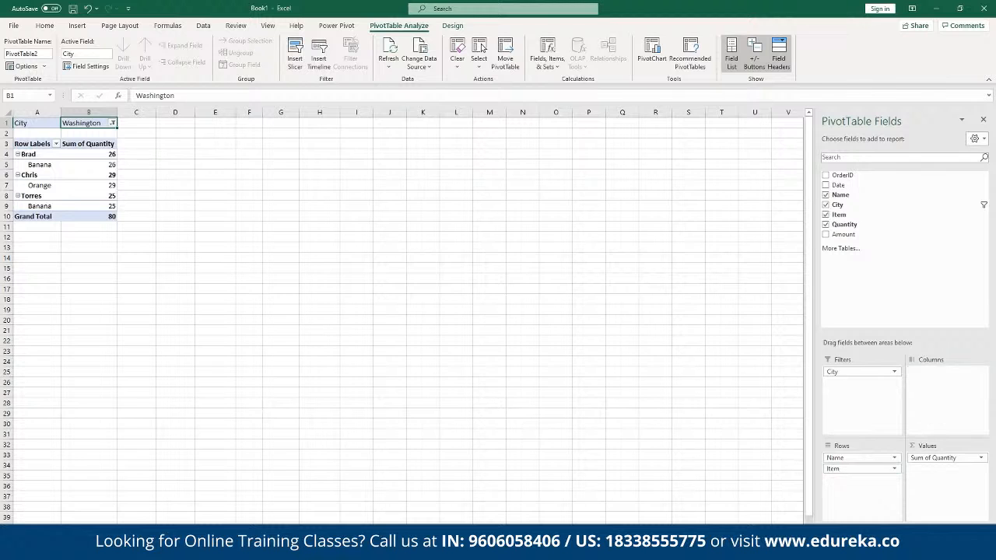
click(946, 458)
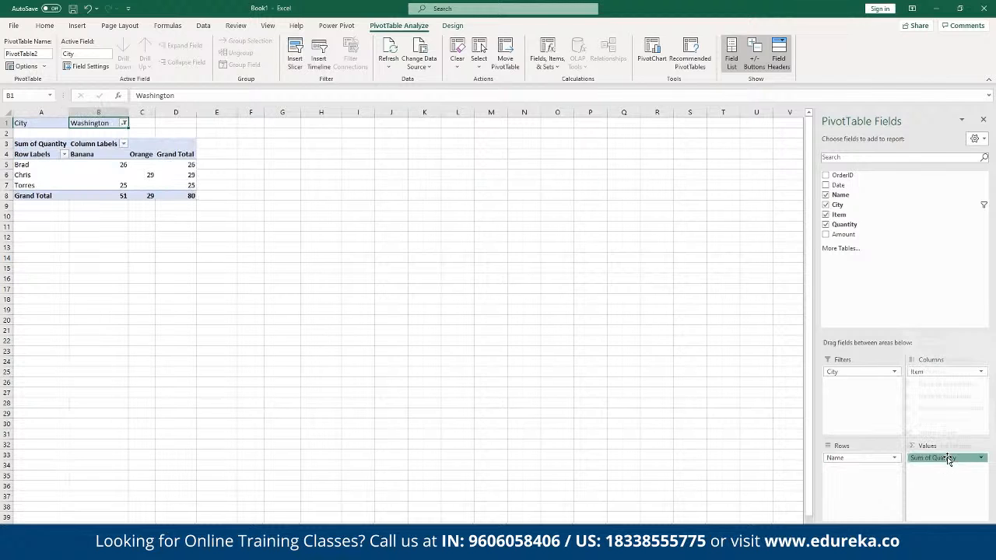
click(825, 224)
click(825, 234)
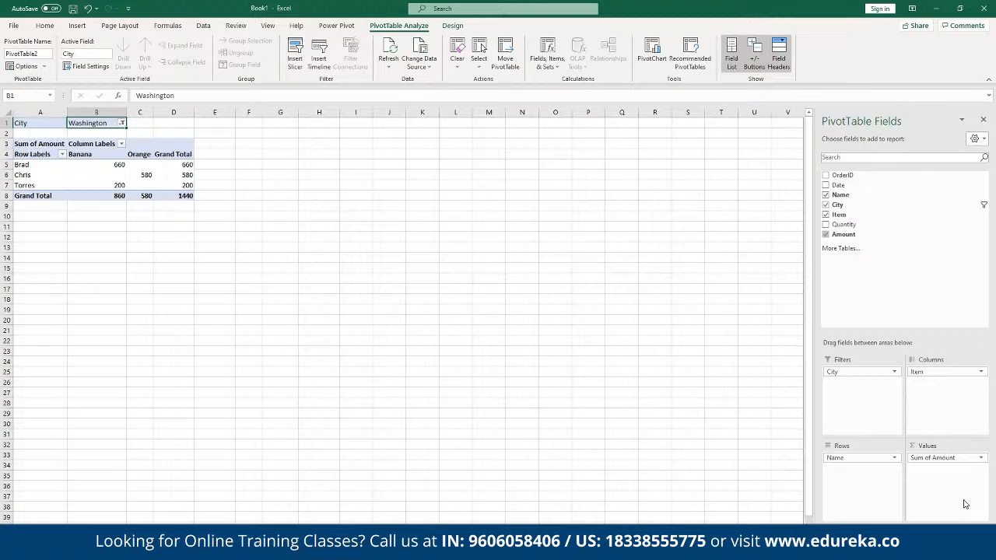
Allow multiple selections in the City filter and filter the PivotTable to the second New York entry and Washington.
click(121, 123)
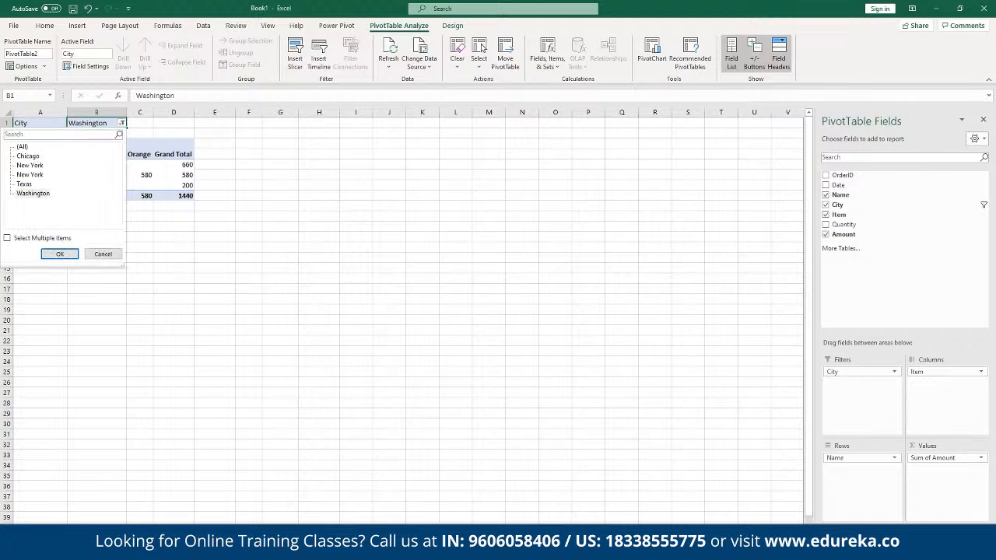
click(35, 167)
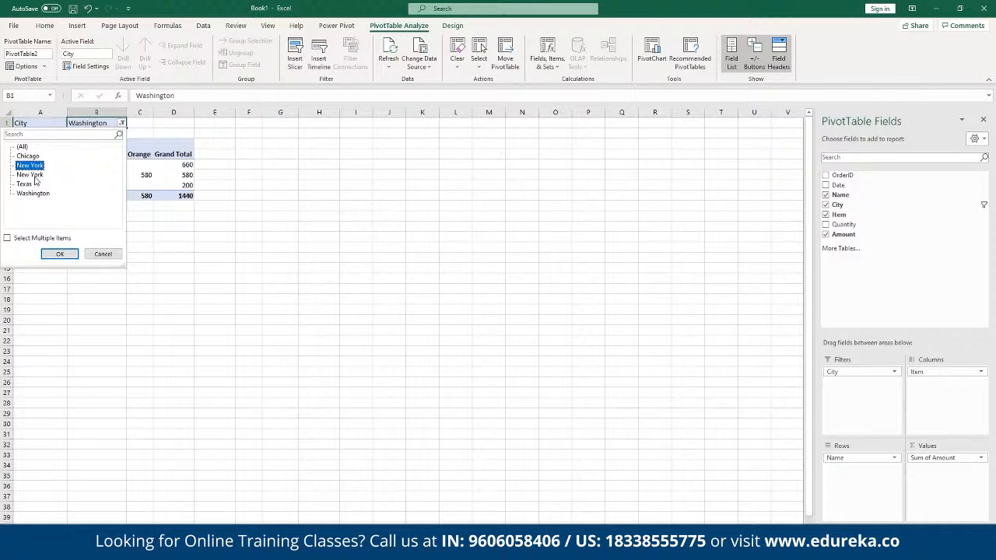
click(34, 177)
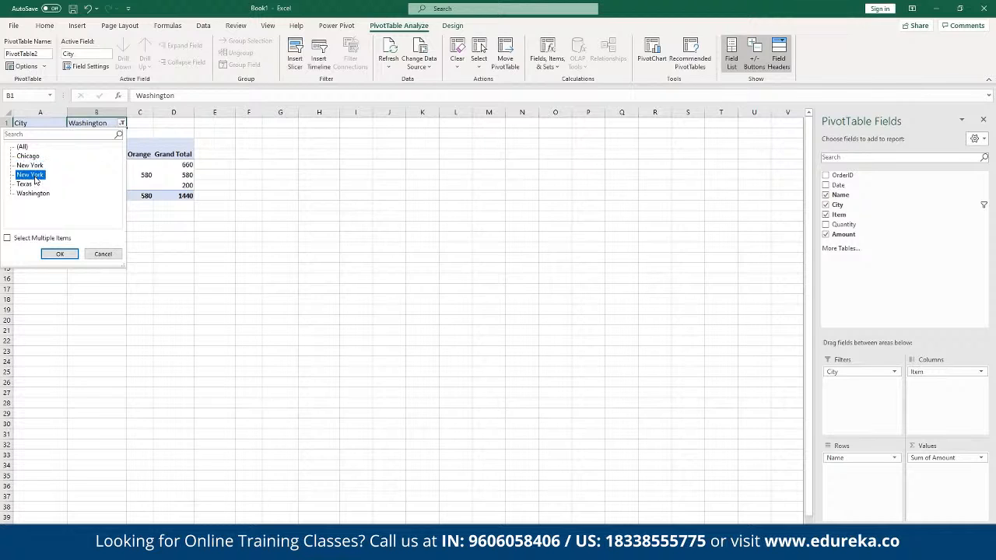
click(31, 239)
click(35, 194)
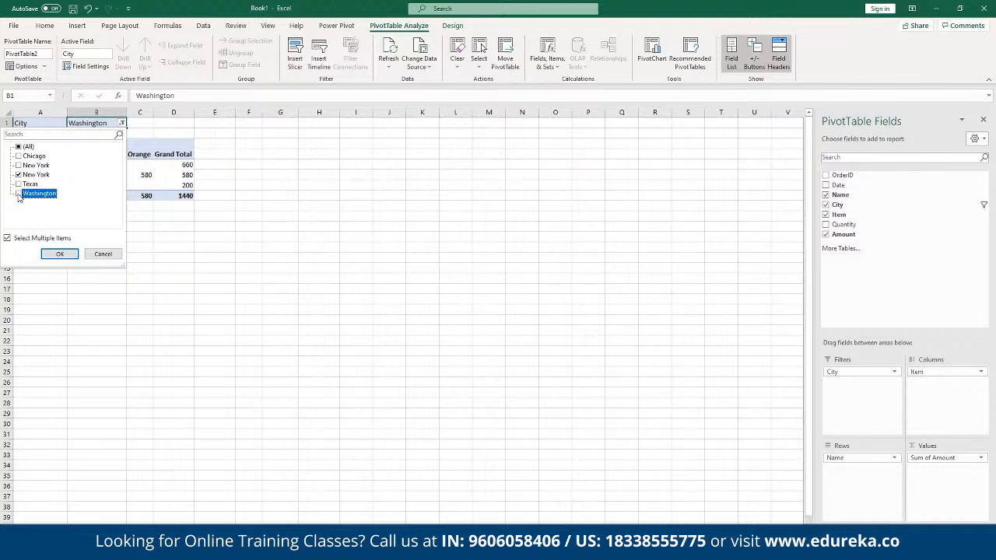
click(18, 194)
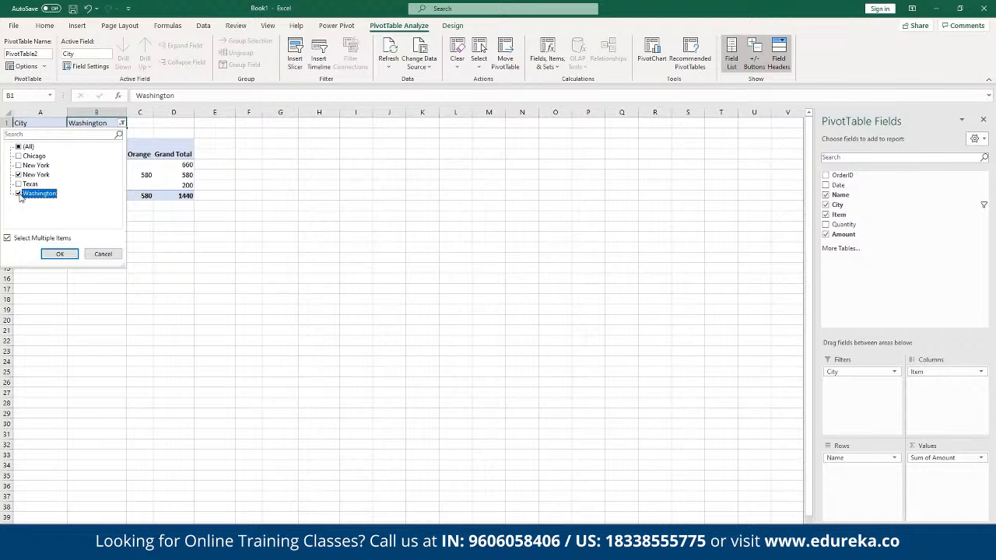
click(60, 254)
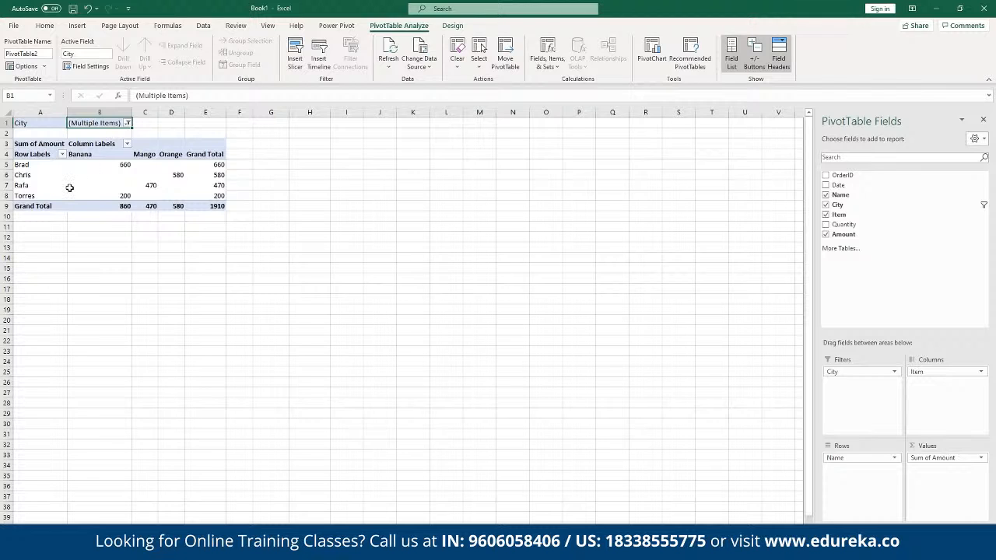
mouse_move(70, 190)
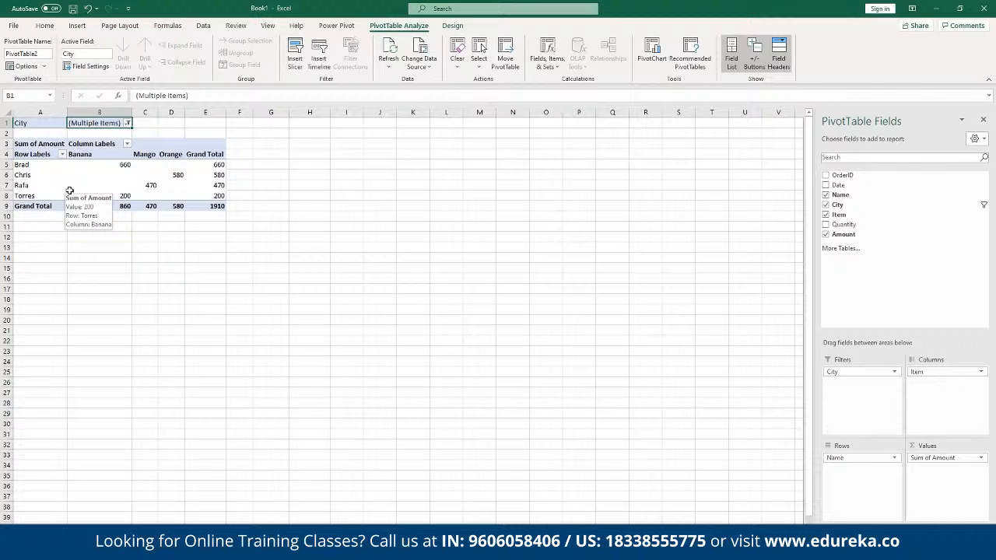
Inspect the additional sort options for the PivotTable's Item column labels and dismiss them without changes.
click(947, 136)
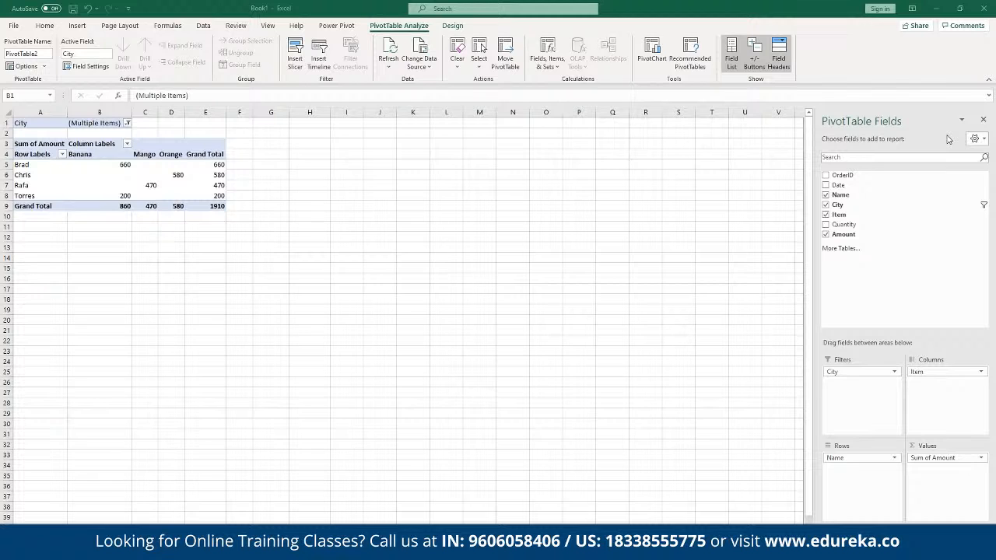
click(128, 145)
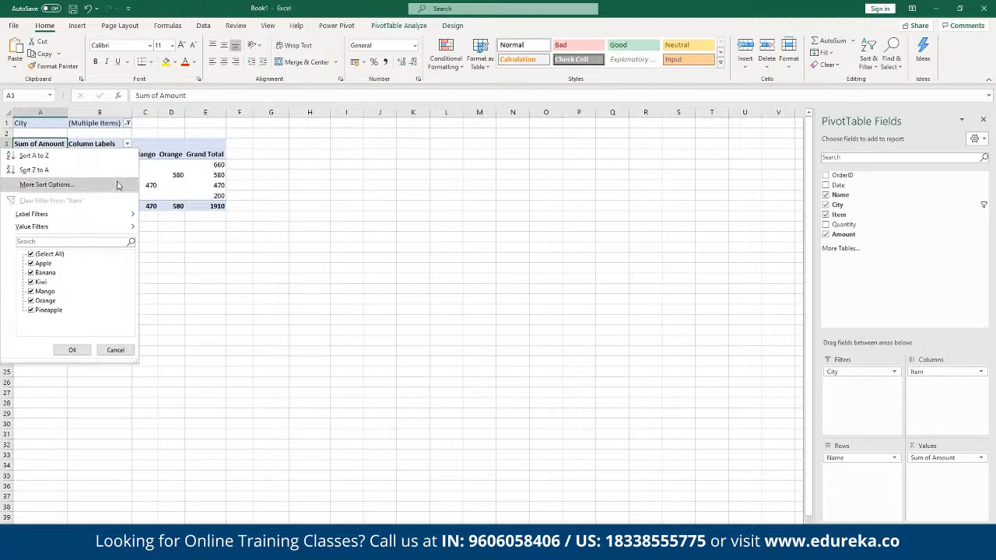
click(118, 185)
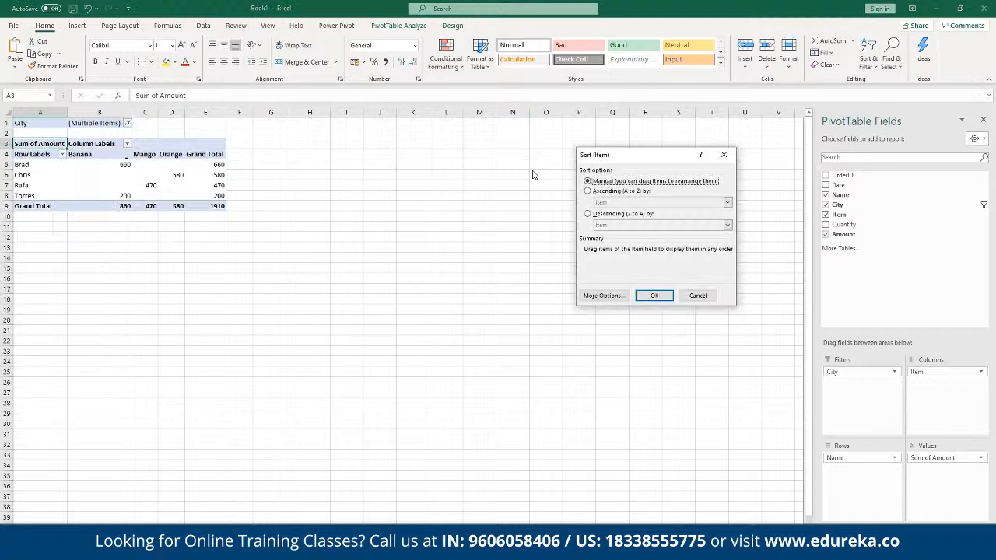
click(317, 134)
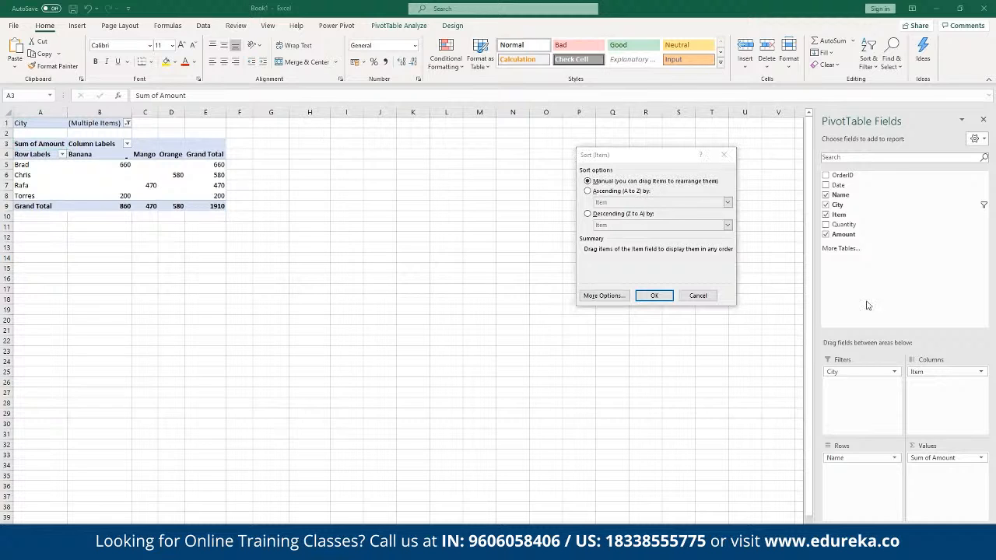
click(698, 296)
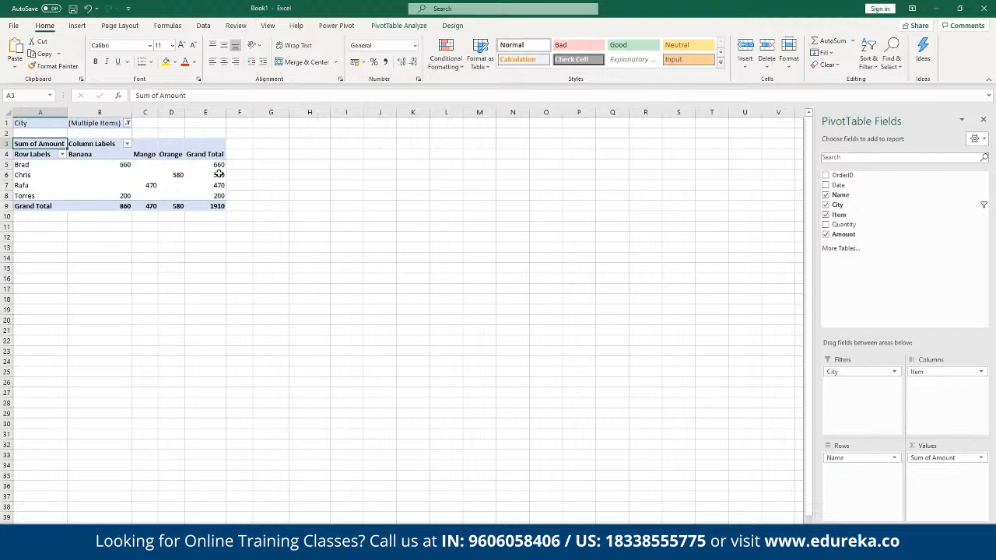
Review the available summary functions in the Amount value field settings and summarize the PivotTable values by Average.
click(219, 175)
right_click(218, 175)
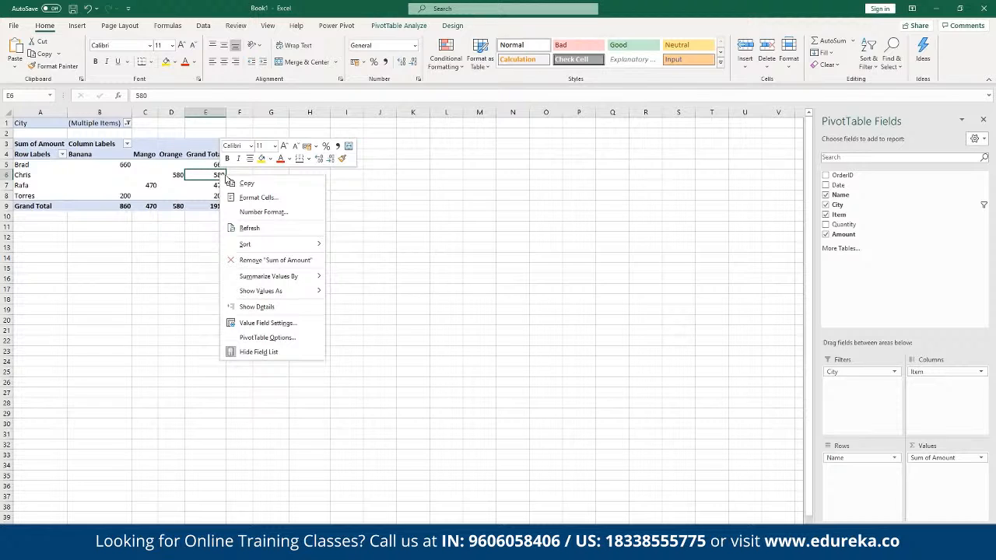
click(298, 322)
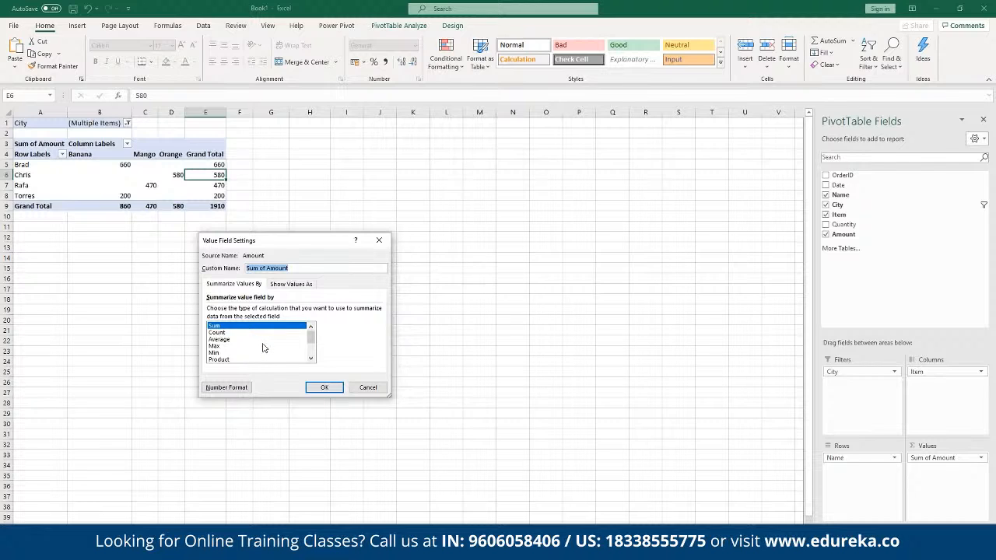
click(266, 341)
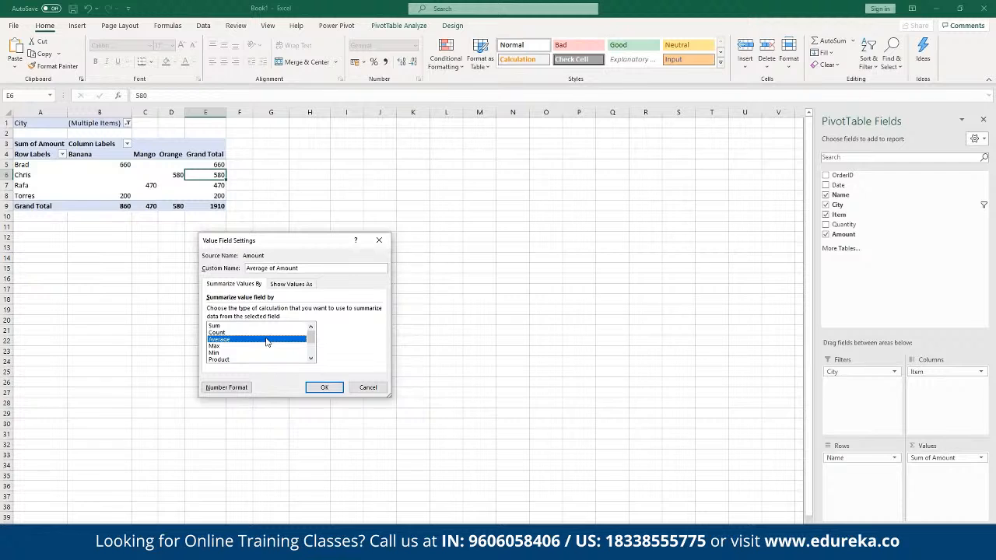
click(265, 346)
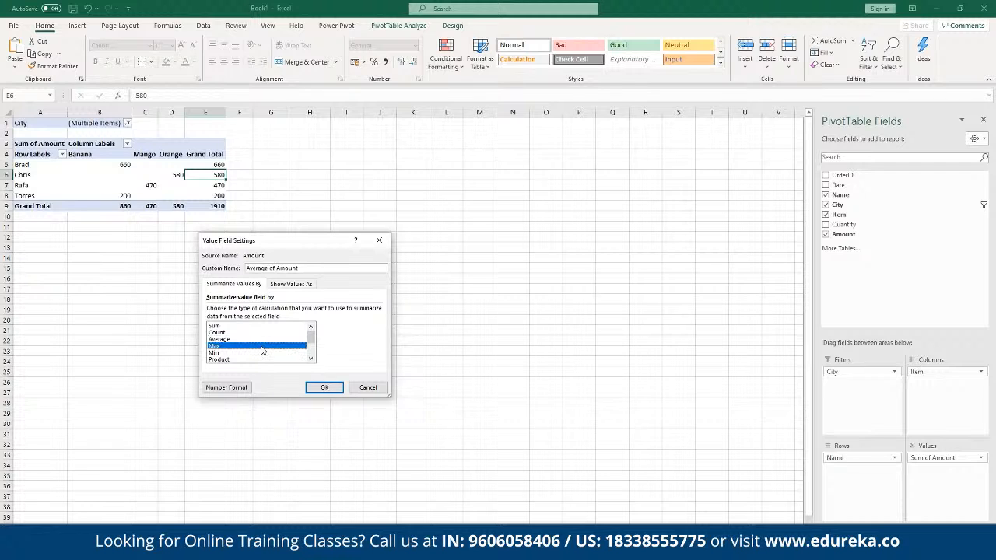
click(261, 353)
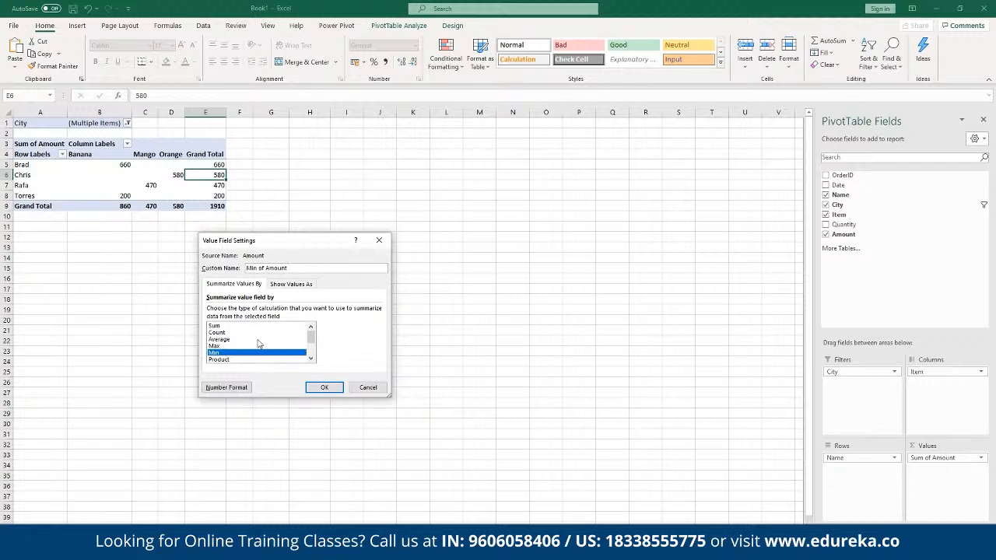
click(252, 358)
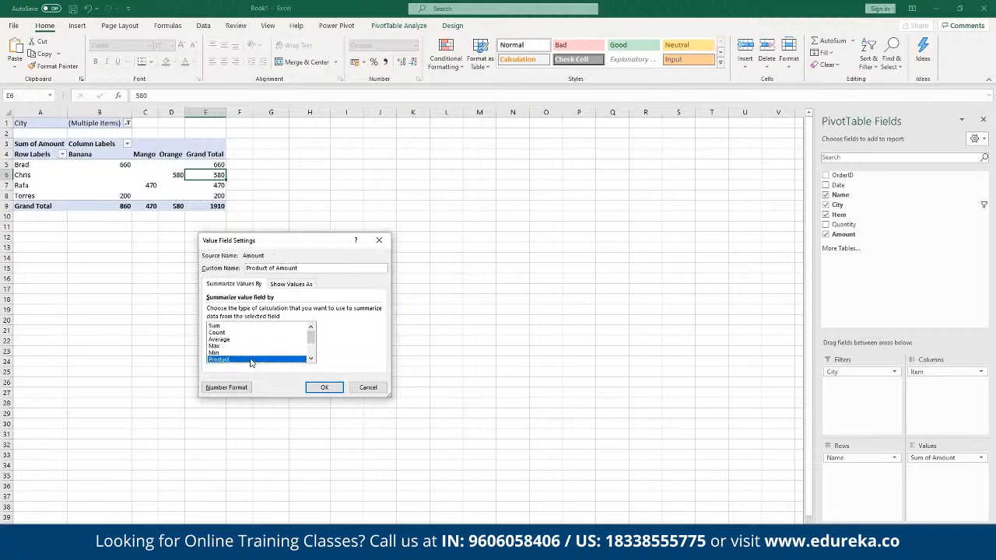
scroll(251, 362, down, 1)
scroll(250, 362, down, 1)
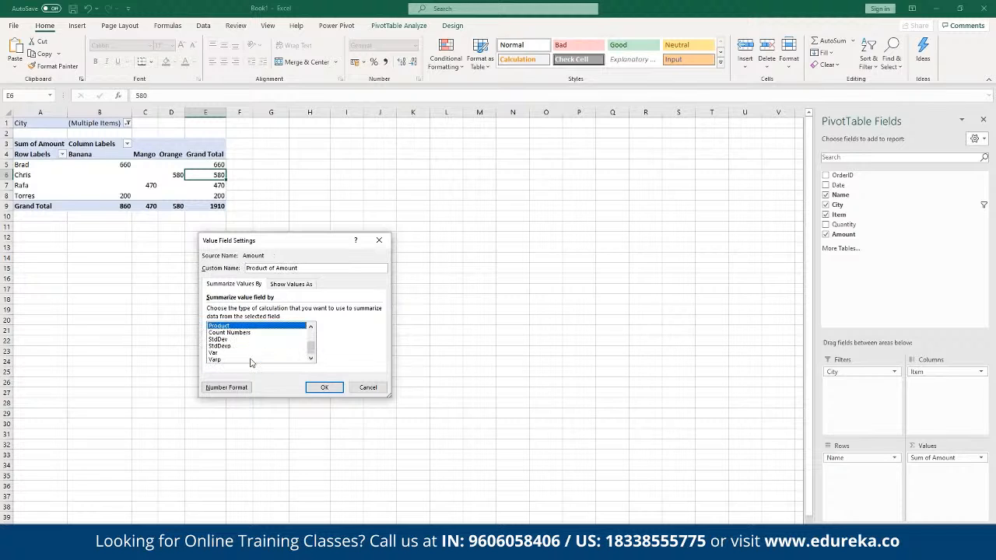
scroll(251, 362, up, 2)
click(258, 341)
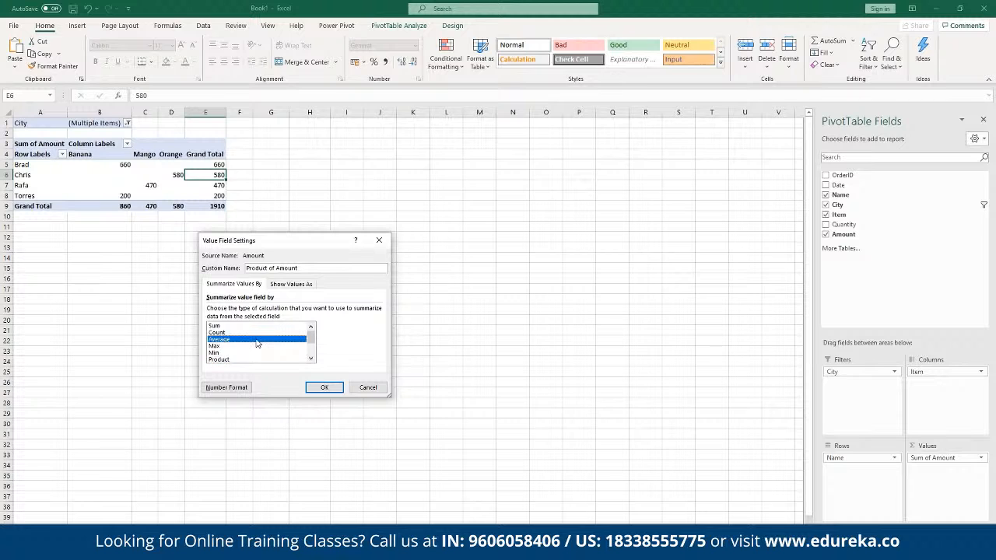
click(323, 387)
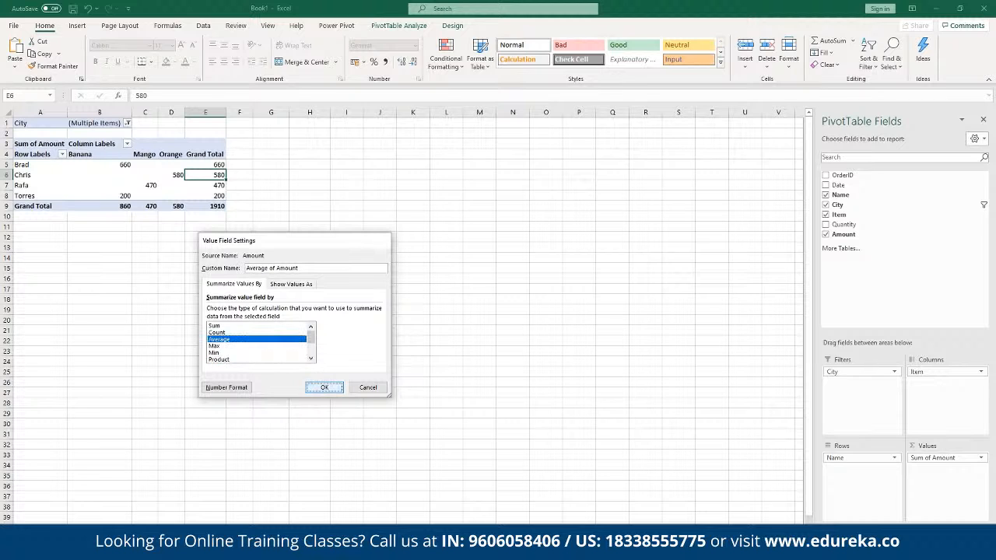
Change the value field settings so the PivotTable's Amount values are summarized by Count.
mouse_move(228, 208)
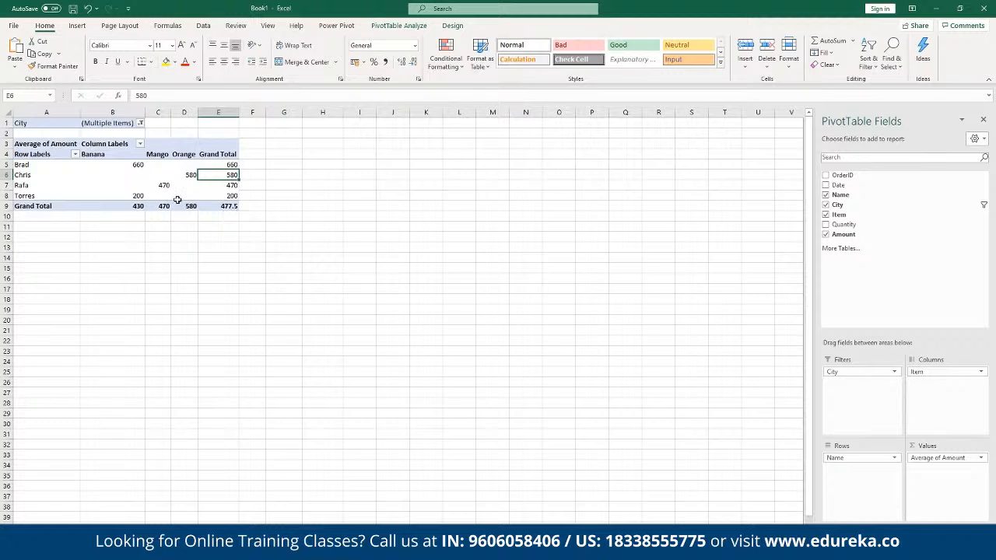
mouse_move(173, 171)
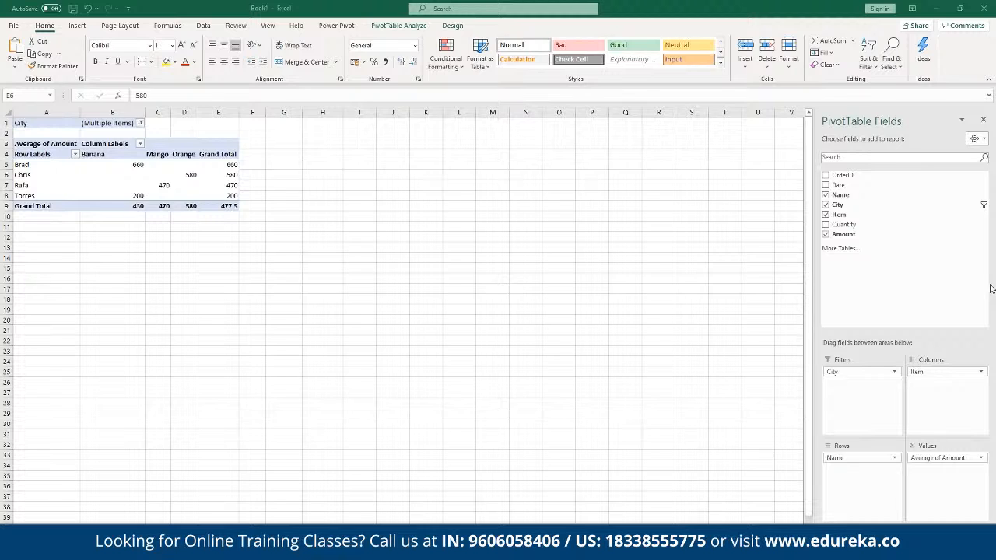
right_click(218, 174)
click(264, 325)
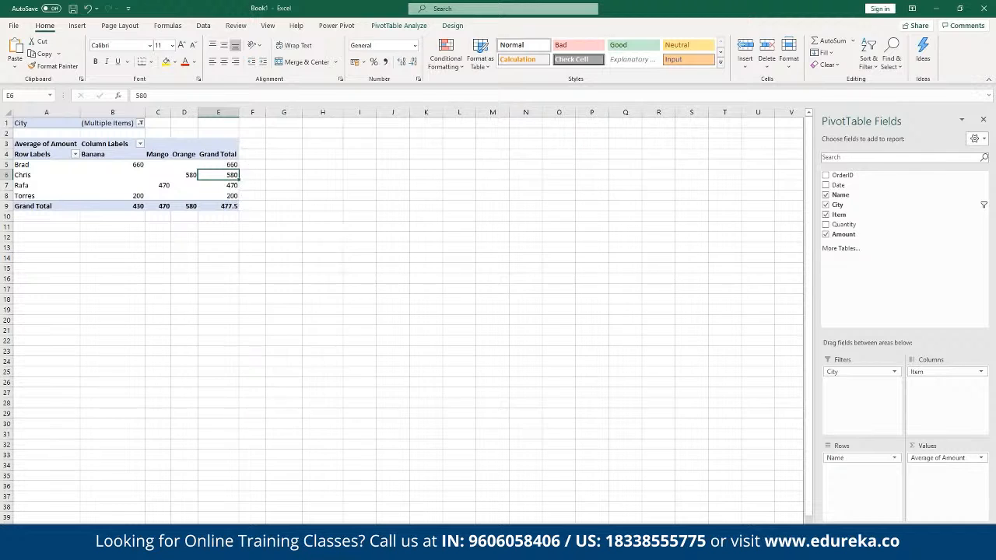
click(249, 337)
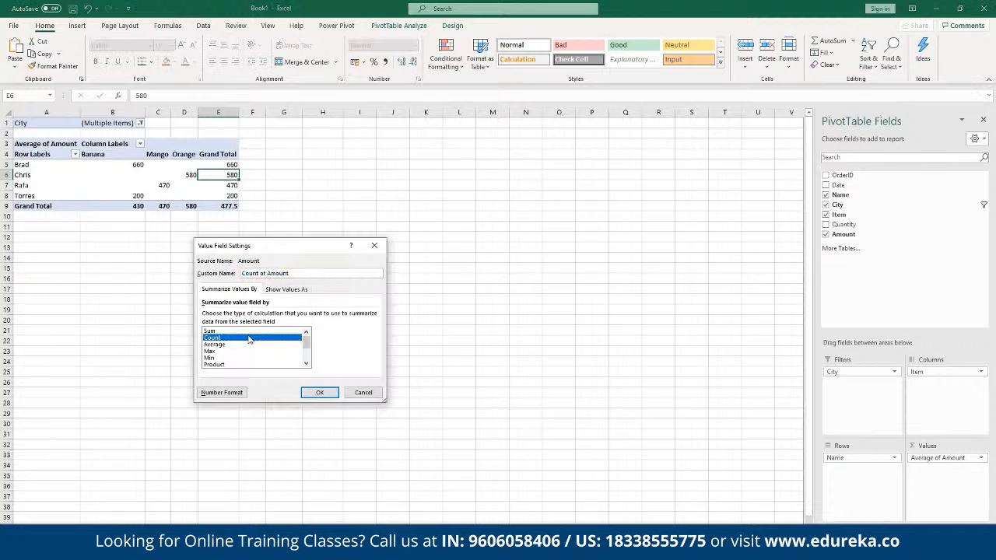
click(320, 392)
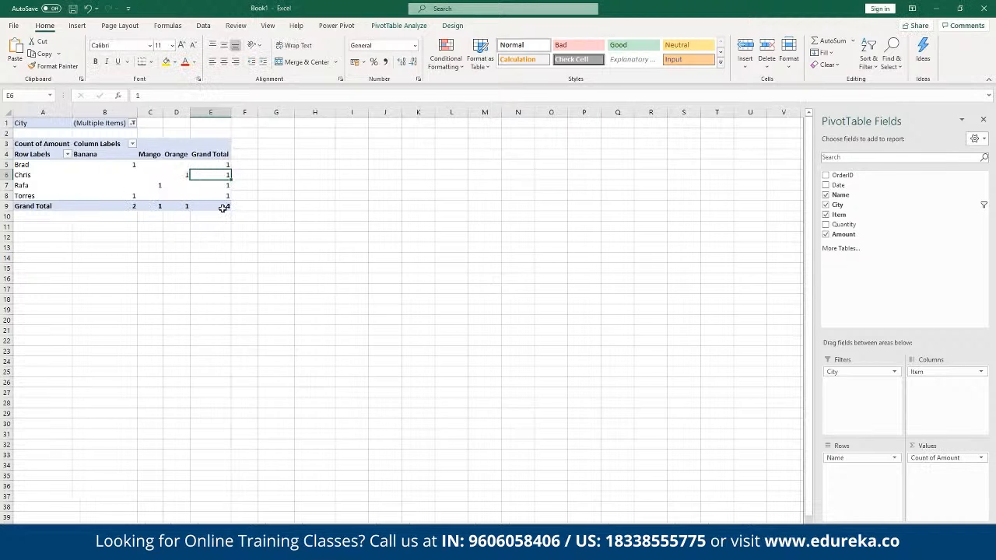
Filter the PivotTable by City to show only Texas, deselecting New York and Washington.
mouse_move(138, 187)
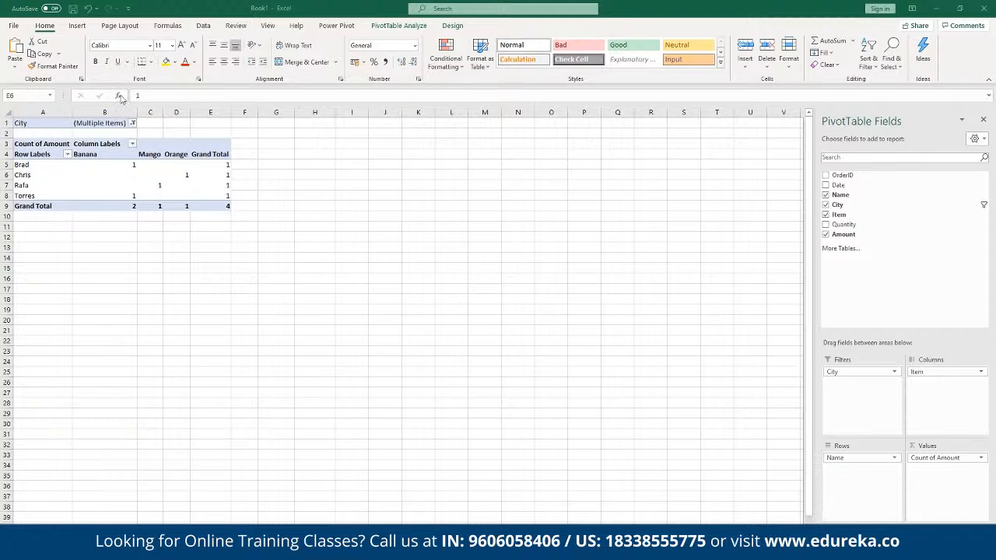
click(64, 123)
click(132, 123)
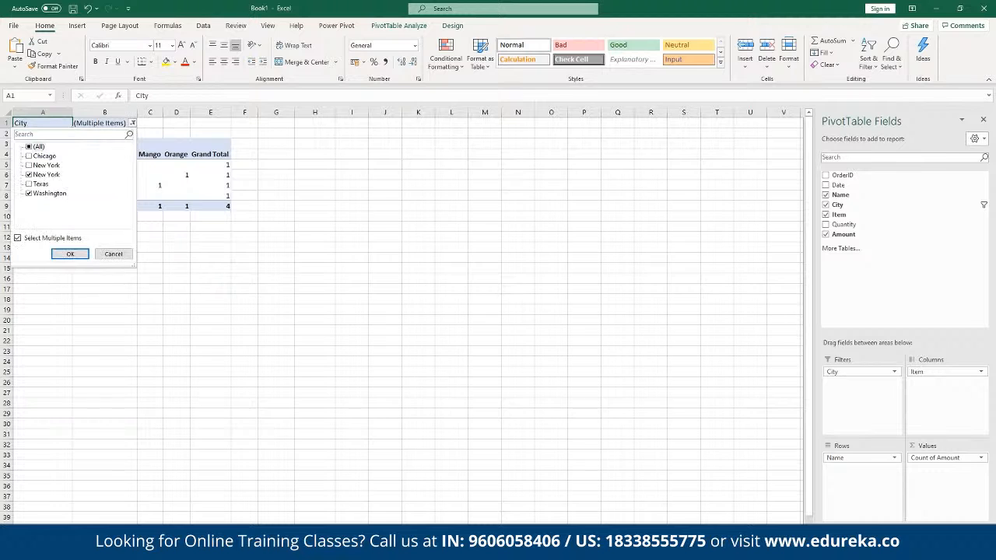
click(31, 195)
click(29, 175)
click(29, 184)
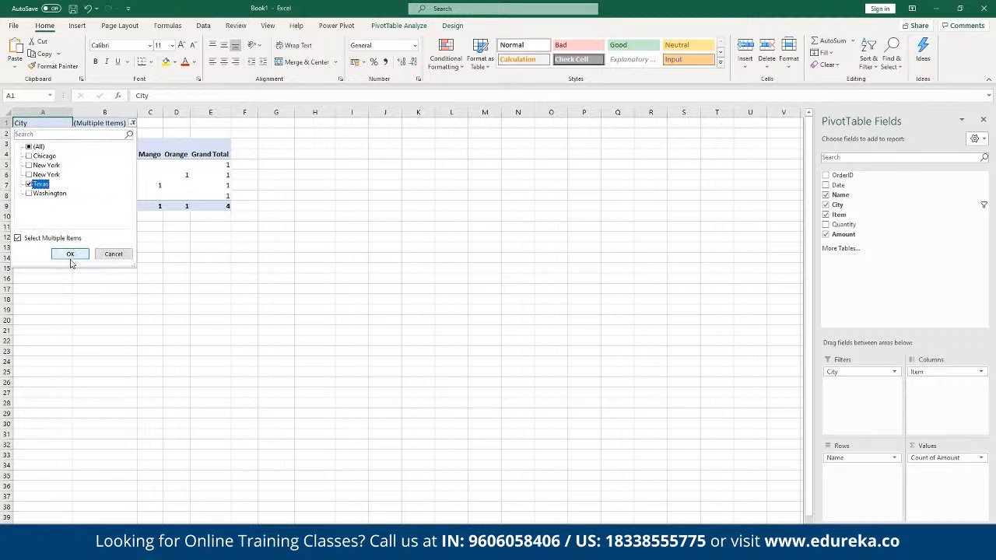
click(71, 255)
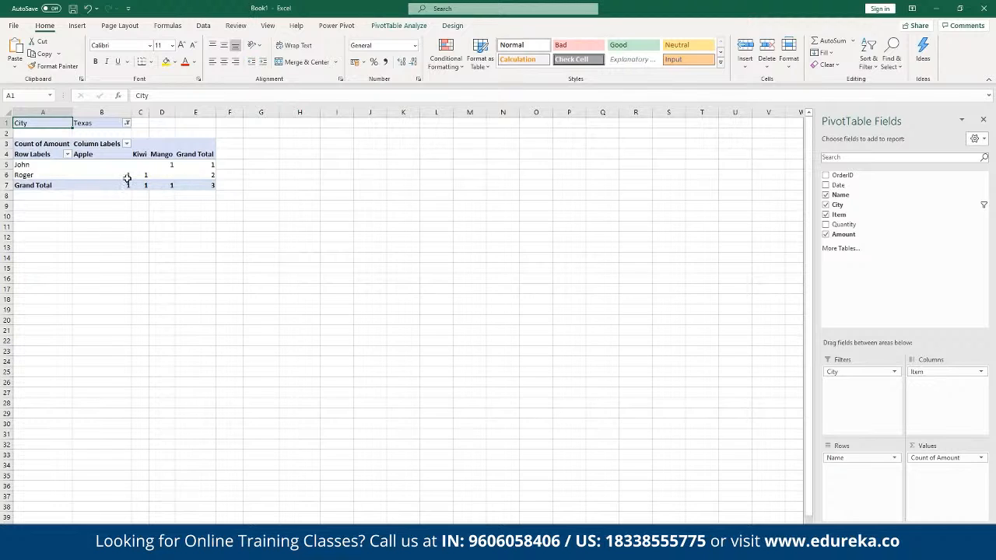
Swap the PivotTable layout so Item is in the rows and Name is in the columns.
mouse_move(126, 178)
mouse_move(213, 171)
mouse_move(938, 373)
mouse_down()
mouse_move(866, 481)
mouse_move(932, 389)
mouse_up()
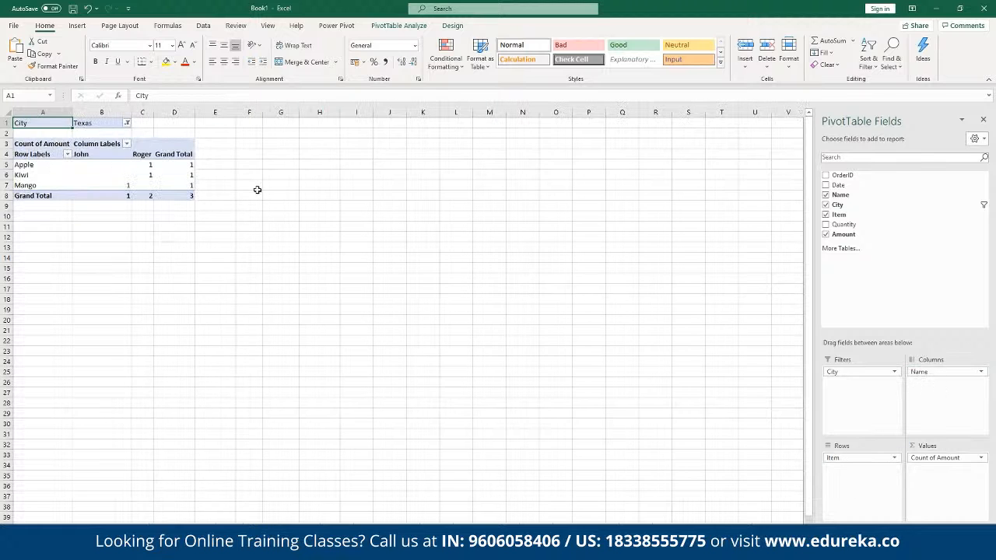
Group the Apple and Kiwi row labels of the PivotTable together.
click(46, 165)
drag(45, 164, 44, 175)
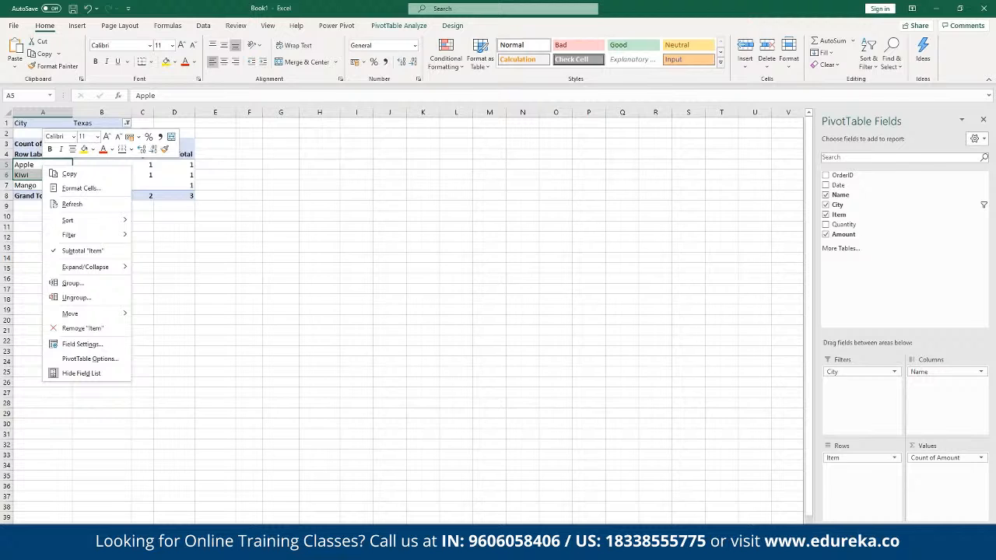
click(102, 284)
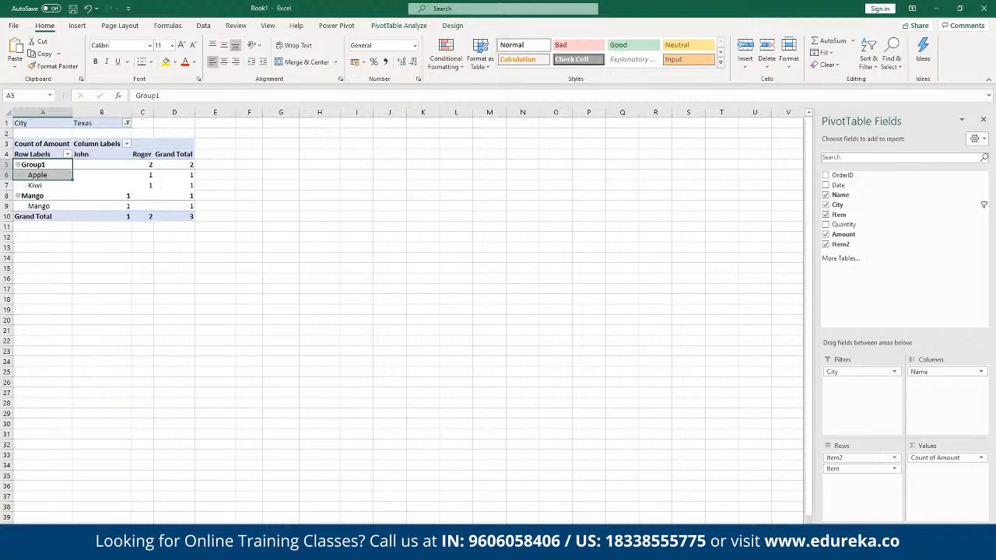
Collapse Group1 in the PivotTable row labels and expand it again to show its items.
click(49, 206)
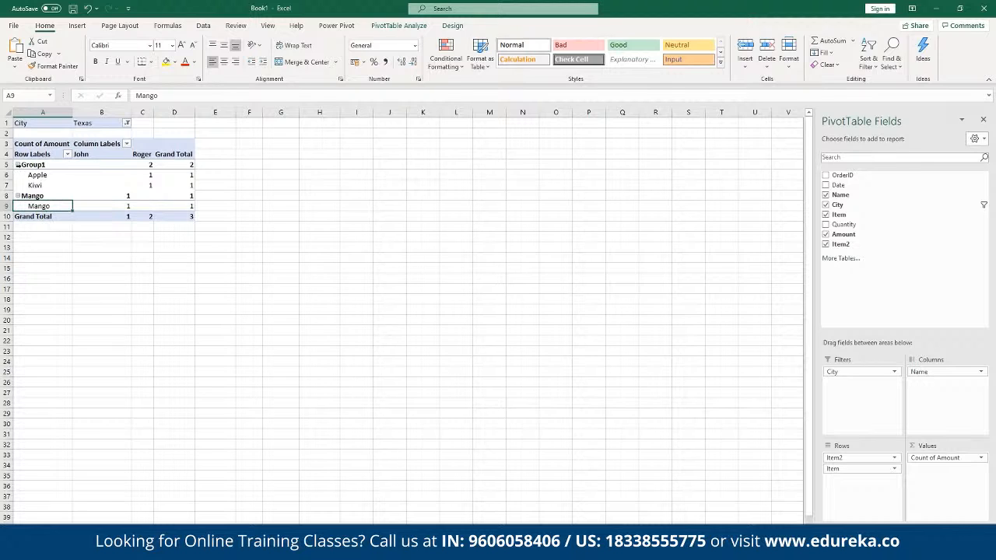
click(19, 166)
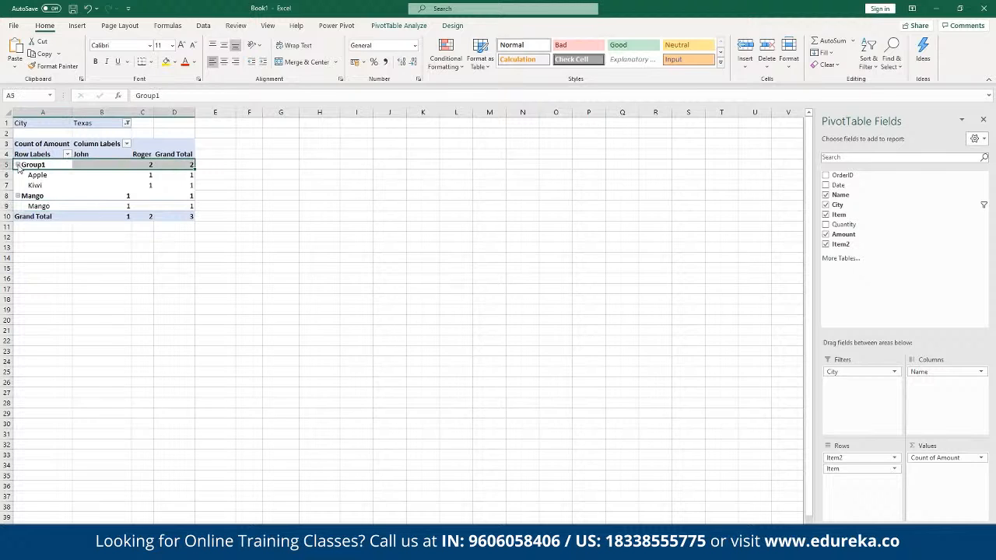
click(17, 166)
click(17, 166)
click(17, 166)
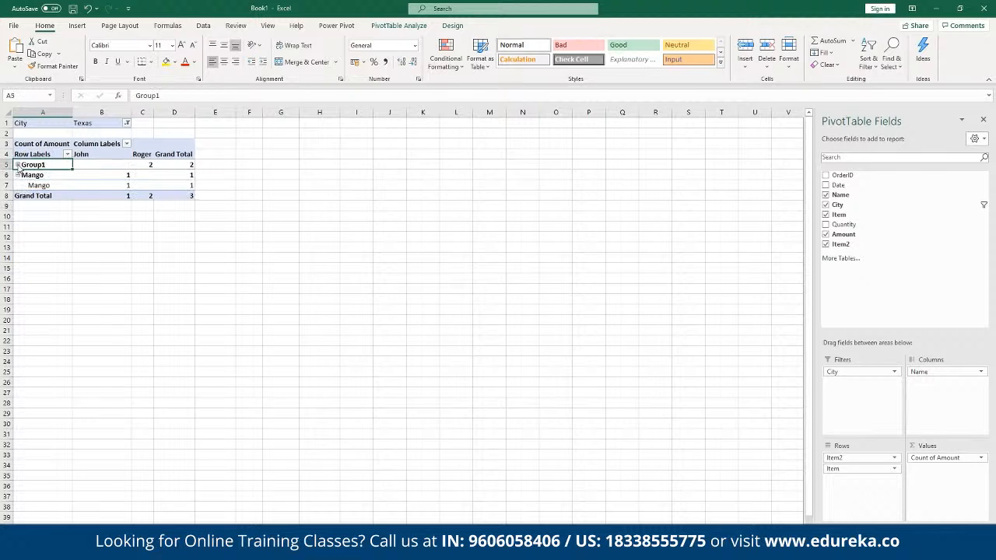
double_click(39, 165)
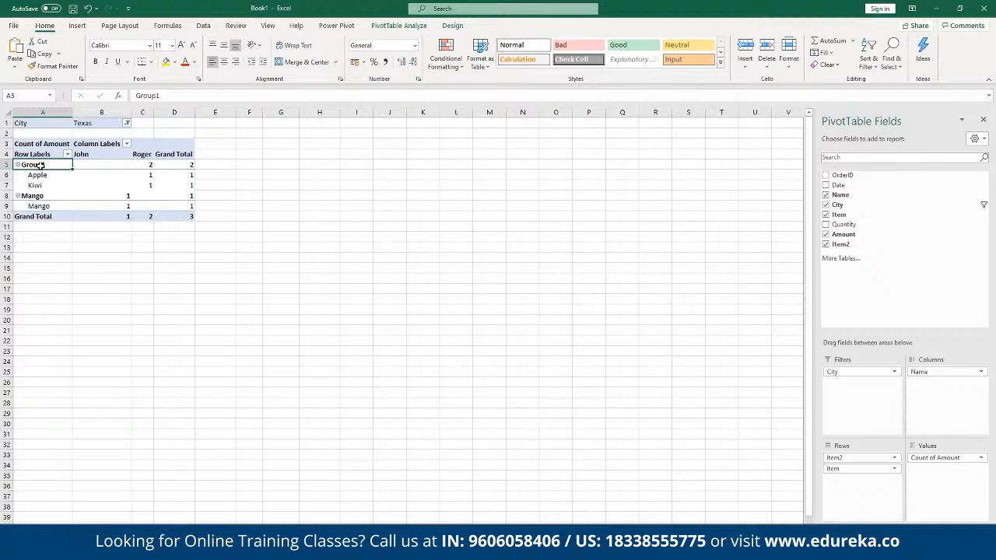
right_click(39, 166)
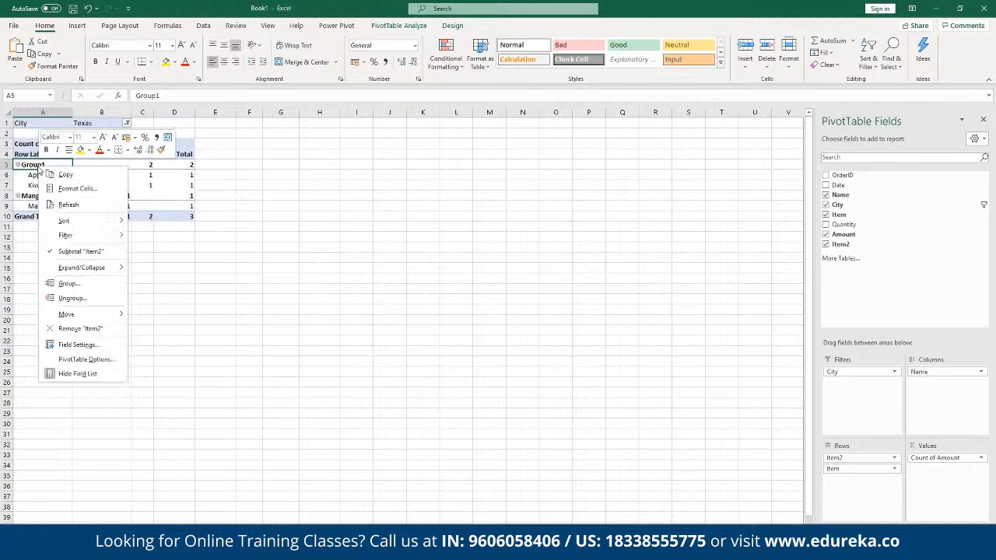
key(Escape)
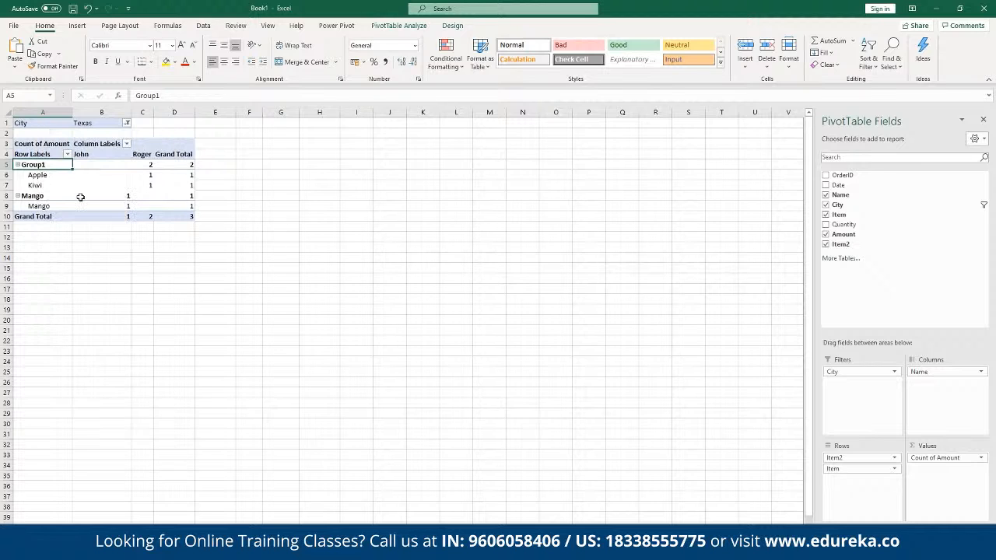
mouse_move(79, 197)
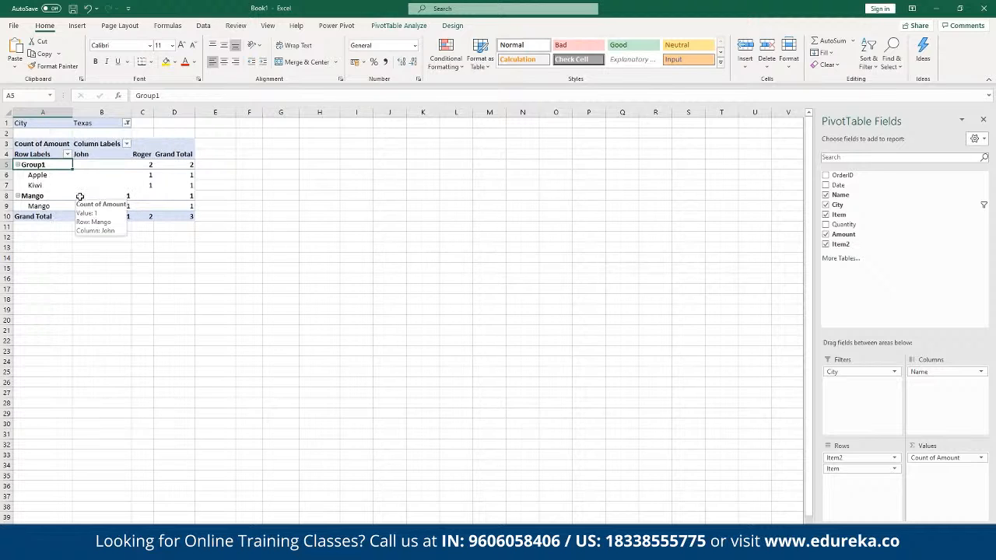
Move the grouped field Item2 from the PivotTable rows to the columns, below Name.
click(100, 186)
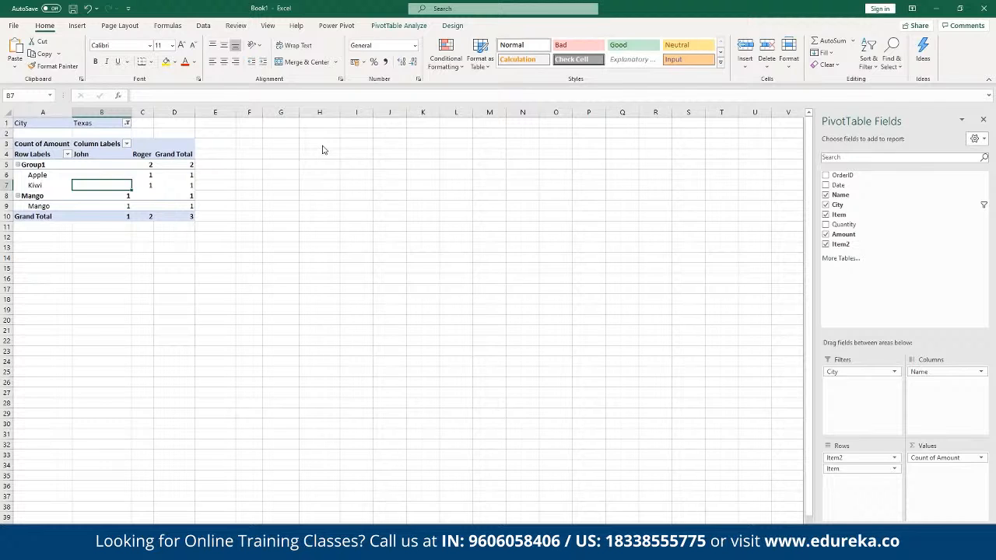
scroll(323, 150, up, 6)
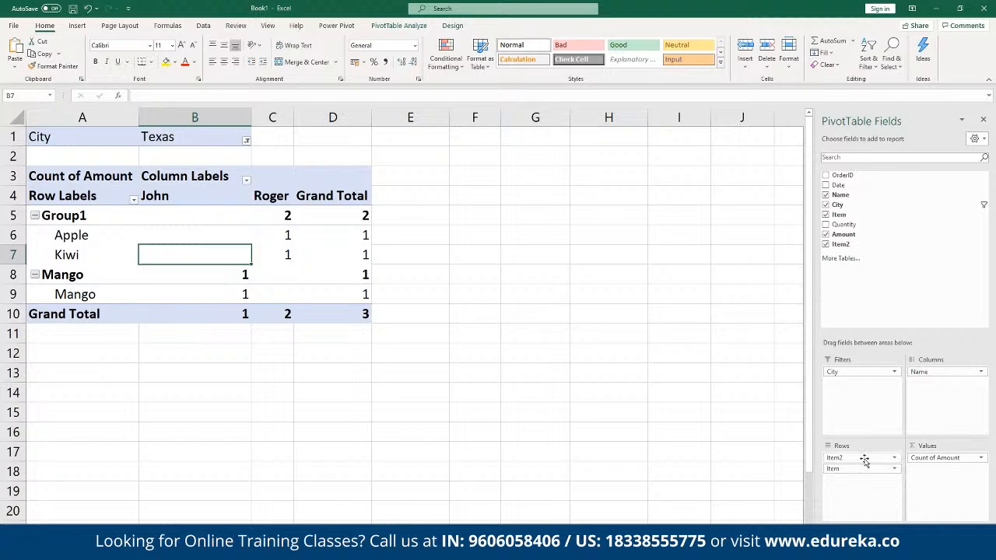
drag(865, 460, 946, 410)
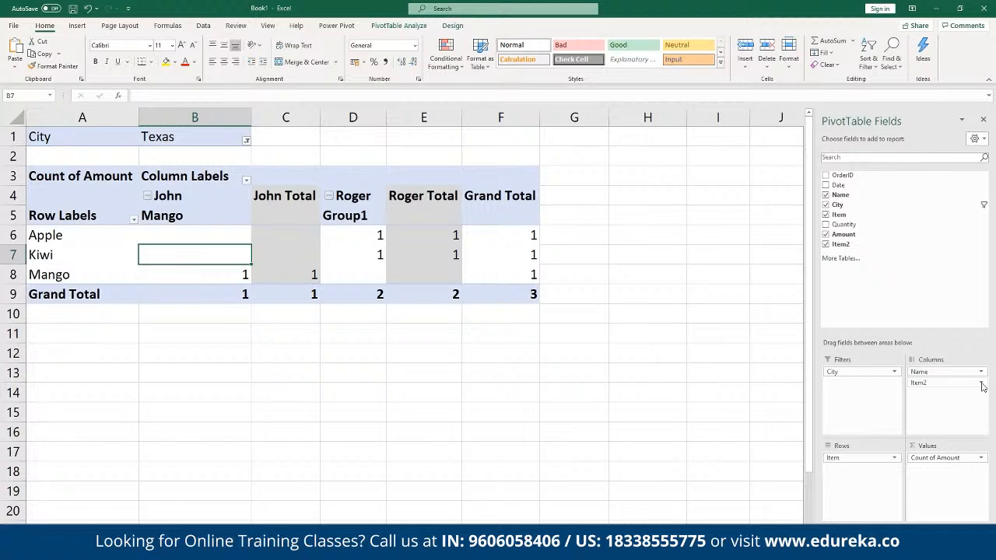
Remove the grouped field Item2 from the PivotTable, leaving only Name in the columns.
drag(963, 385, 913, 424)
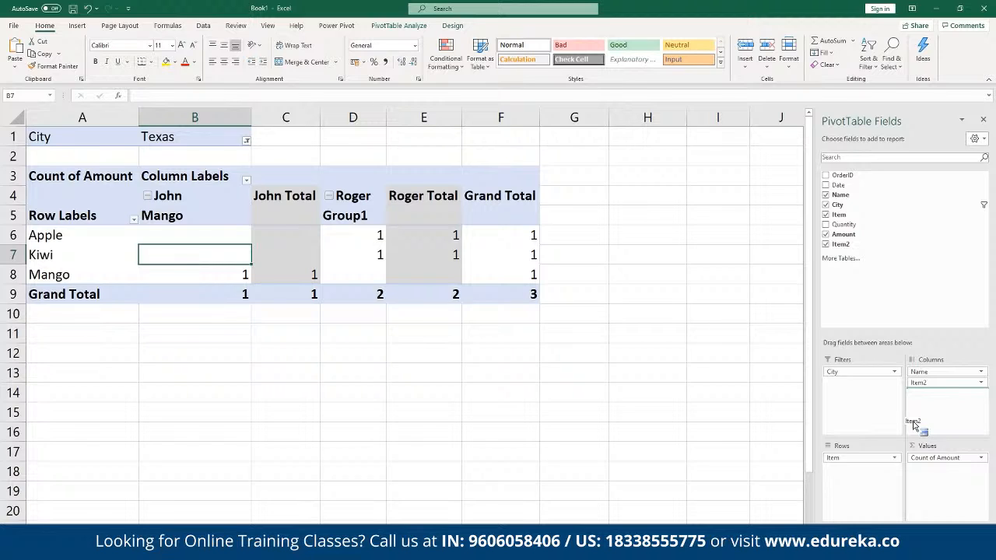
drag(914, 423, 947, 416)
click(826, 245)
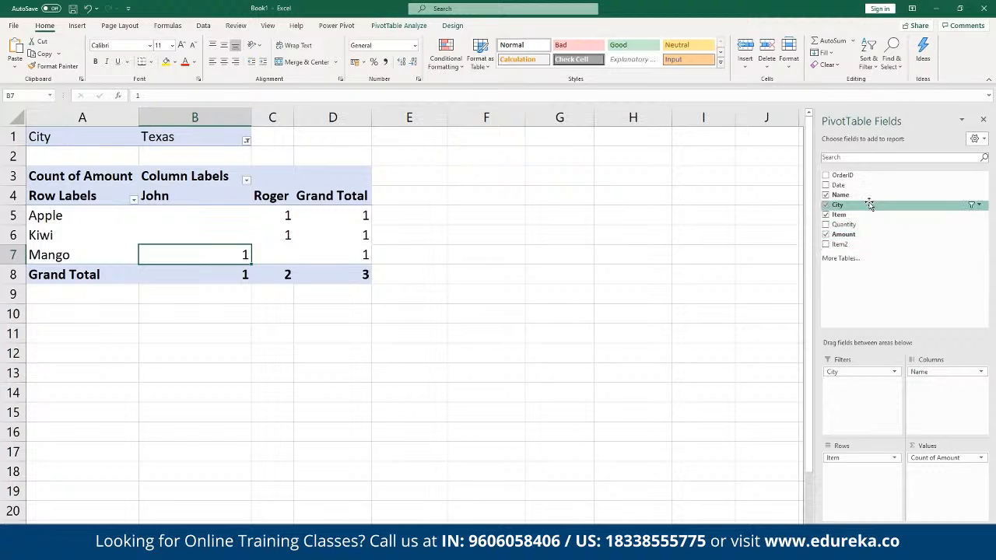
Add Quantity to the PivotTable values alongside Count of Amount and undo the addition.
click(826, 224)
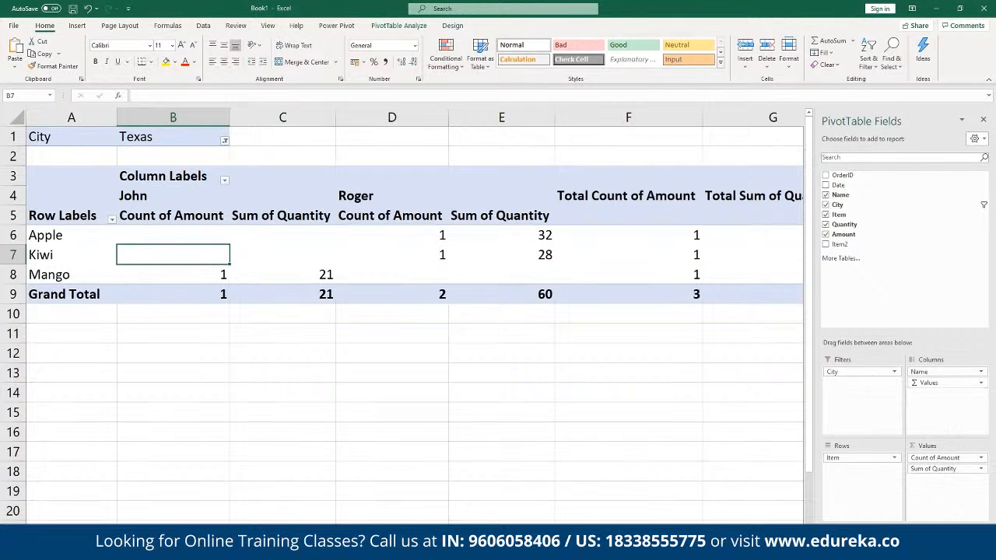
key(ctrl+z)
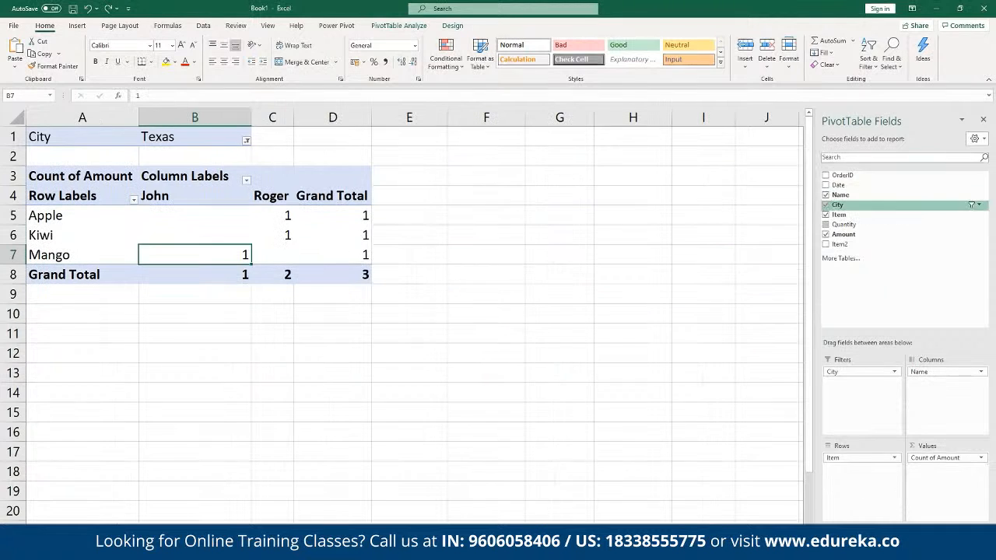
Add the Quantity field to the PivotTable rows below Item.
click(981, 295)
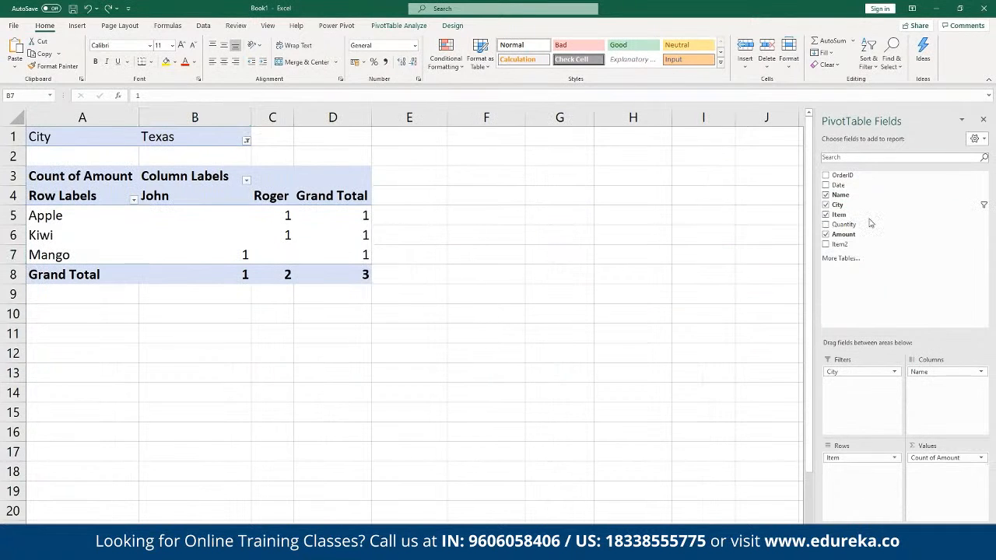
click(870, 223)
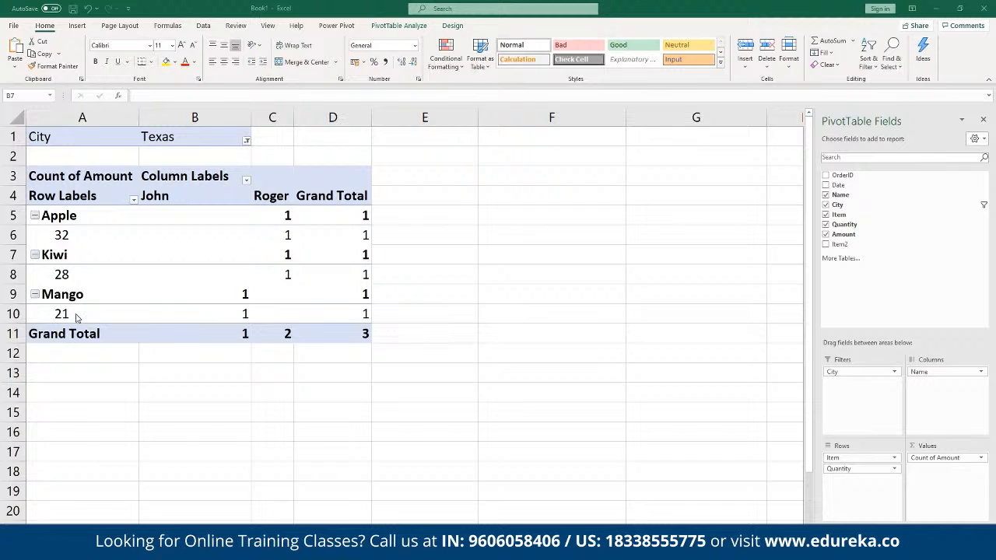
Check the quantities of the Texas Kiwi and Apple orders in the source data, and return to the PivotTable.
click(247, 144)
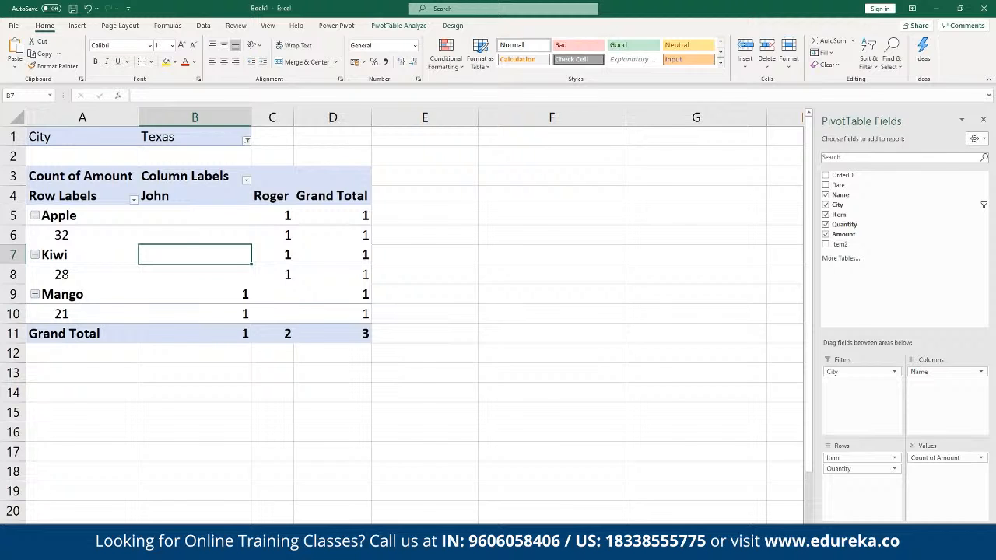
click(84, 531)
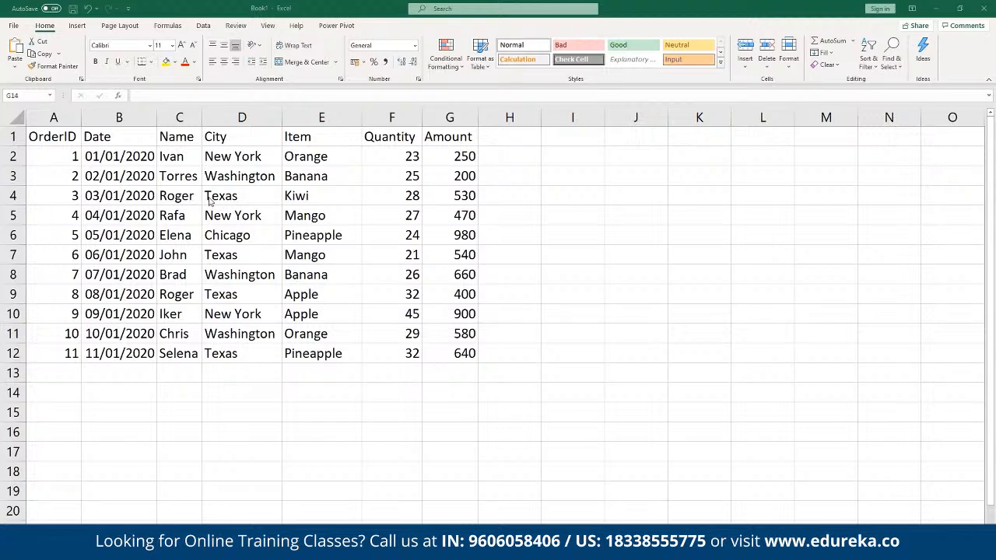
click(342, 194)
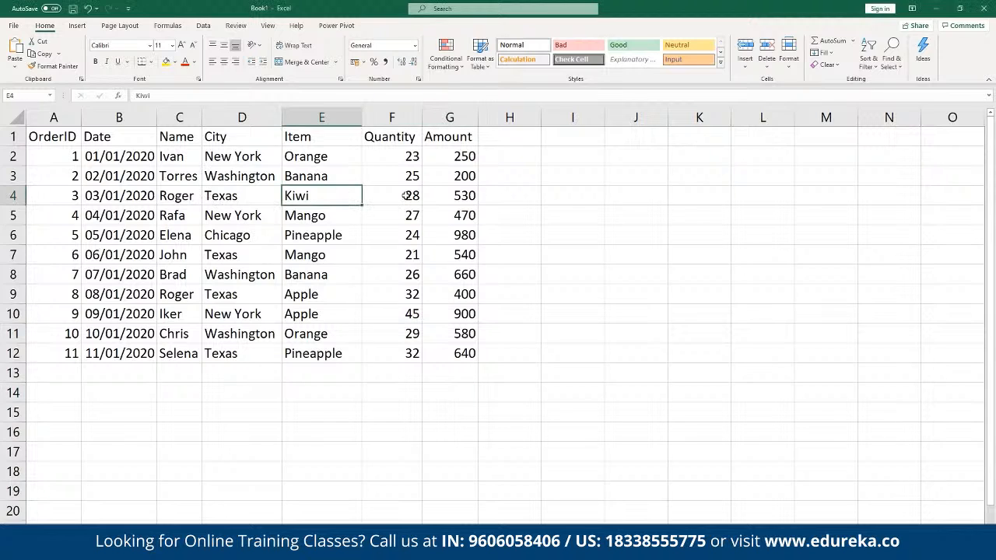
click(405, 196)
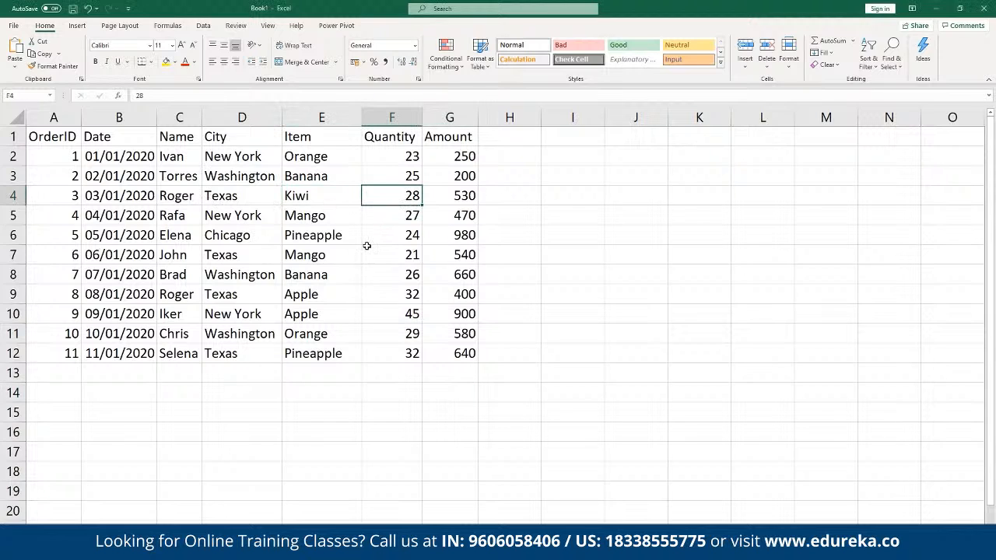
click(331, 296)
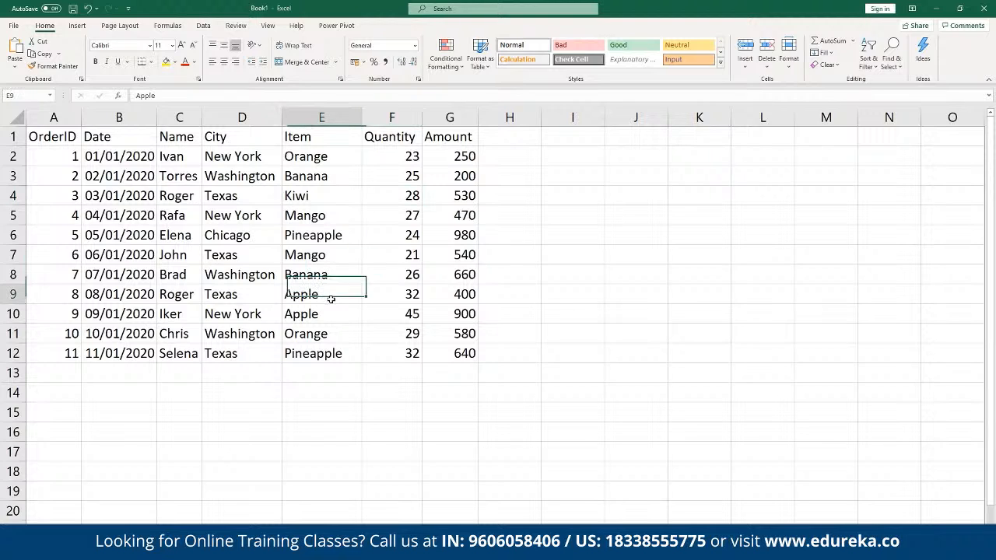
click(405, 293)
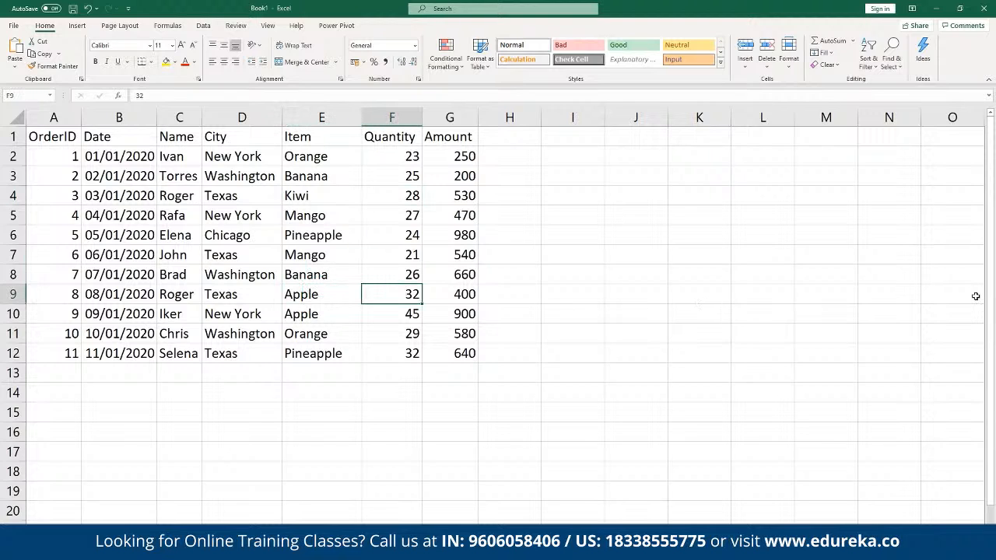
key(alt+Tab)
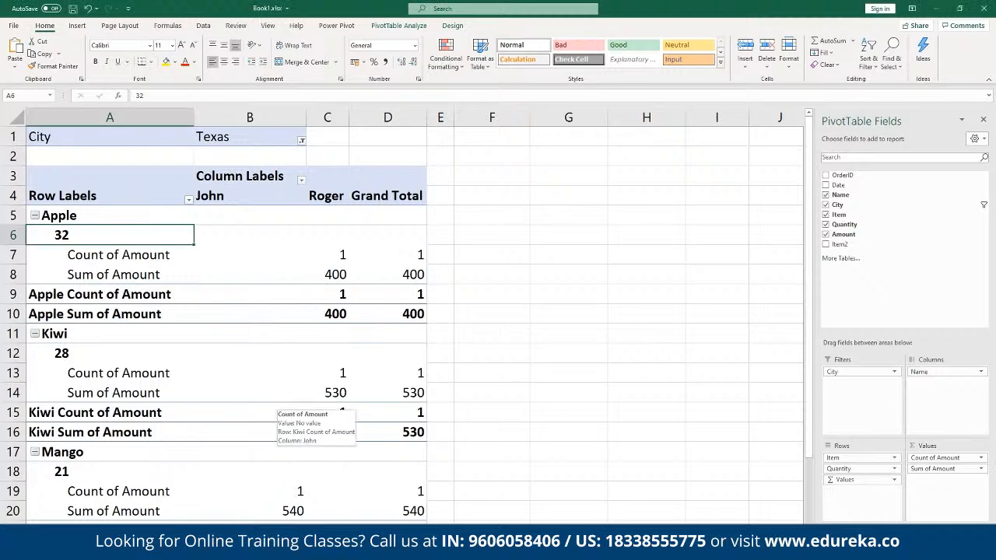
Remove the Name field from the PivotTable columns, check the Total Count of Amount row, and undo the removal.
scroll(282, 408, down, 1)
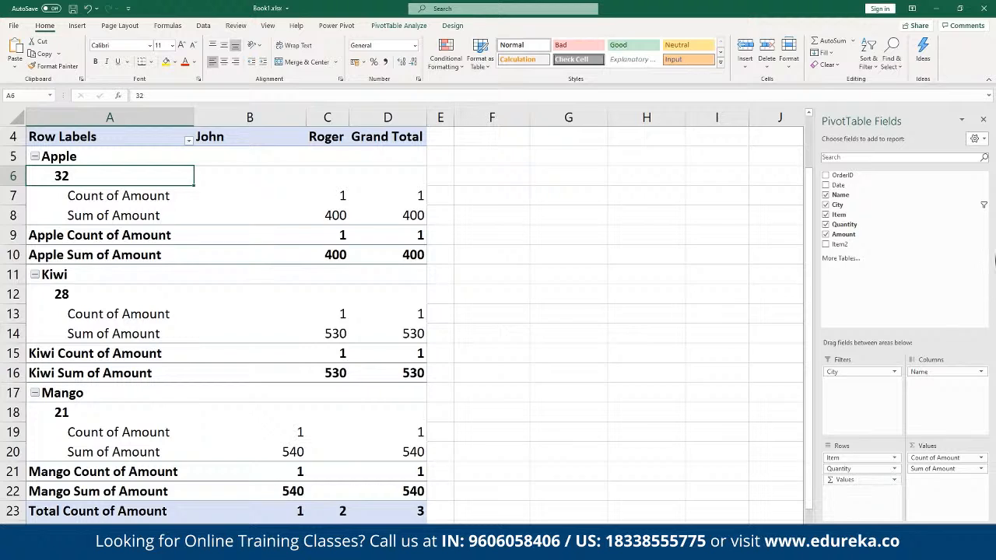
click(912, 402)
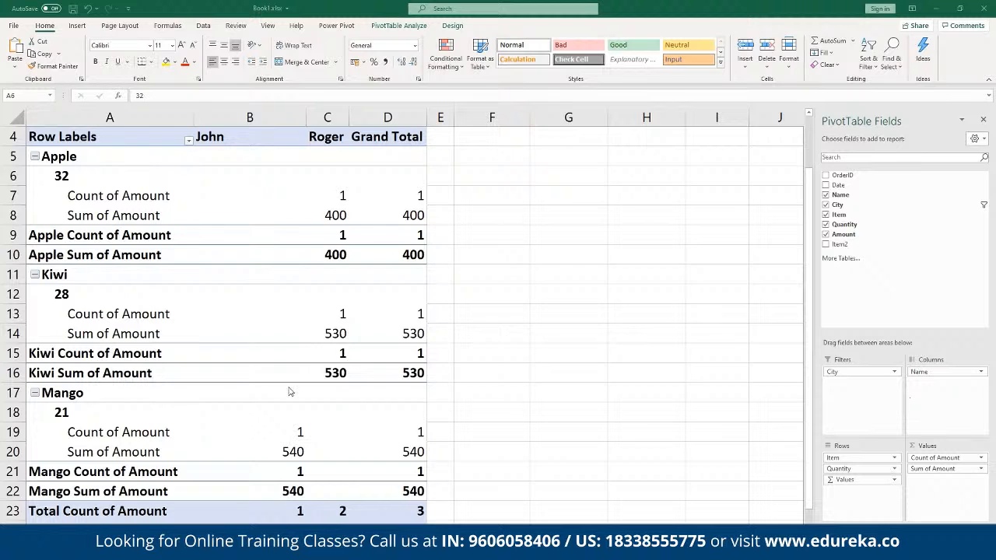
key(ctrl+z)
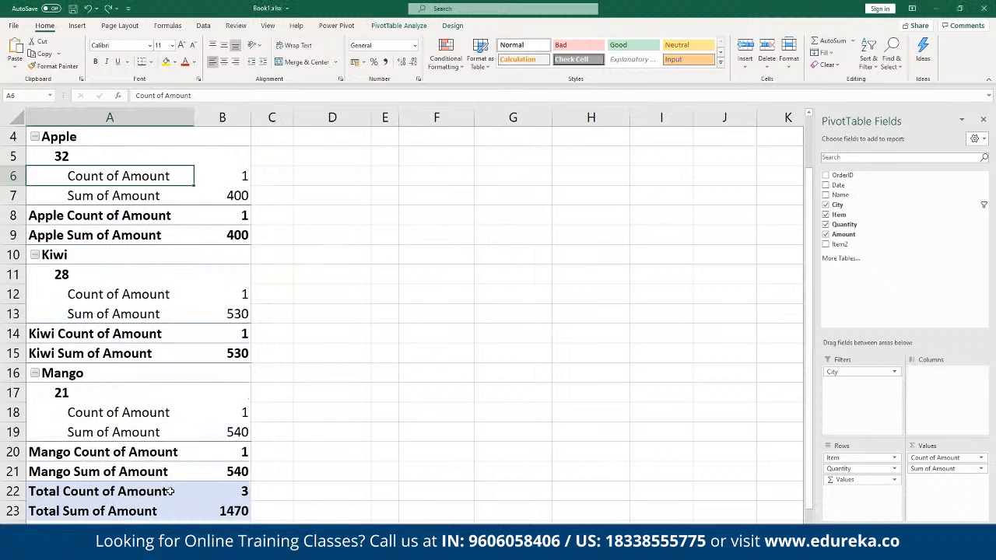
click(169, 492)
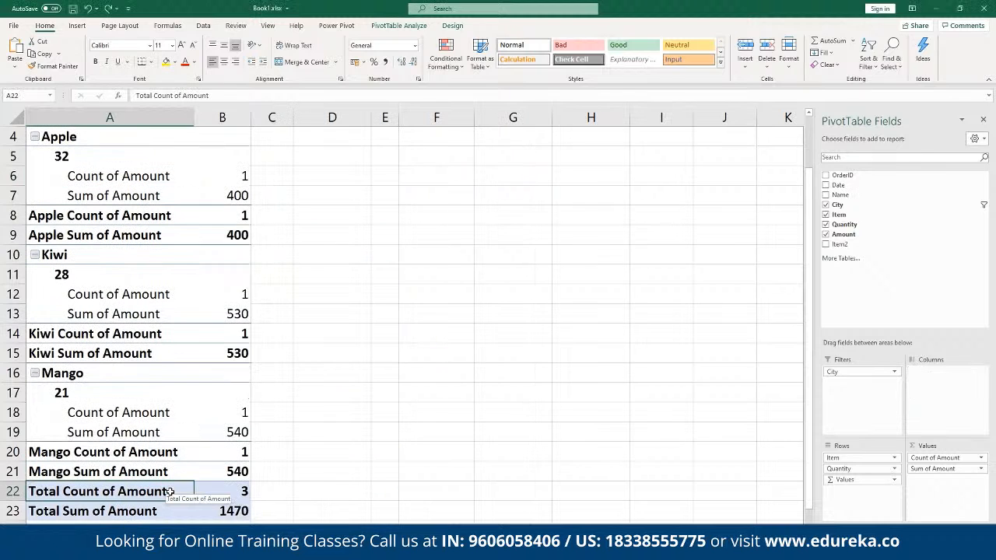
scroll(170, 492, up, 1)
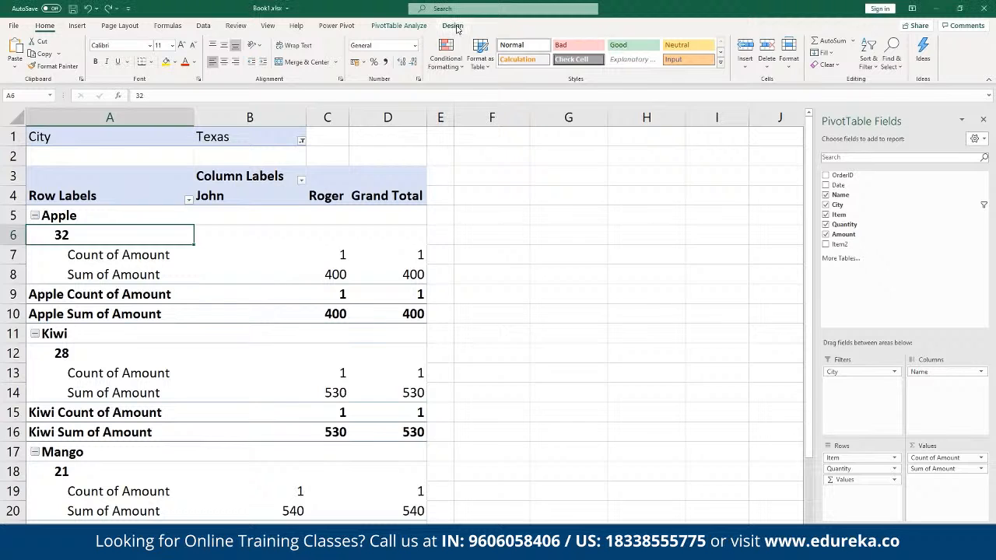
Browse the PivotTable style gallery and try a blue style from the Dark group.
click(454, 25)
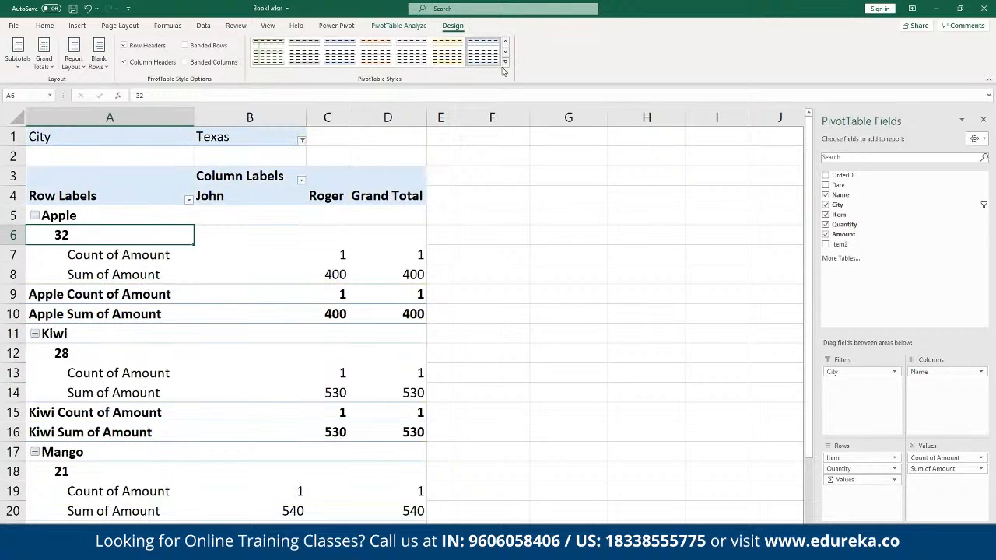
click(504, 62)
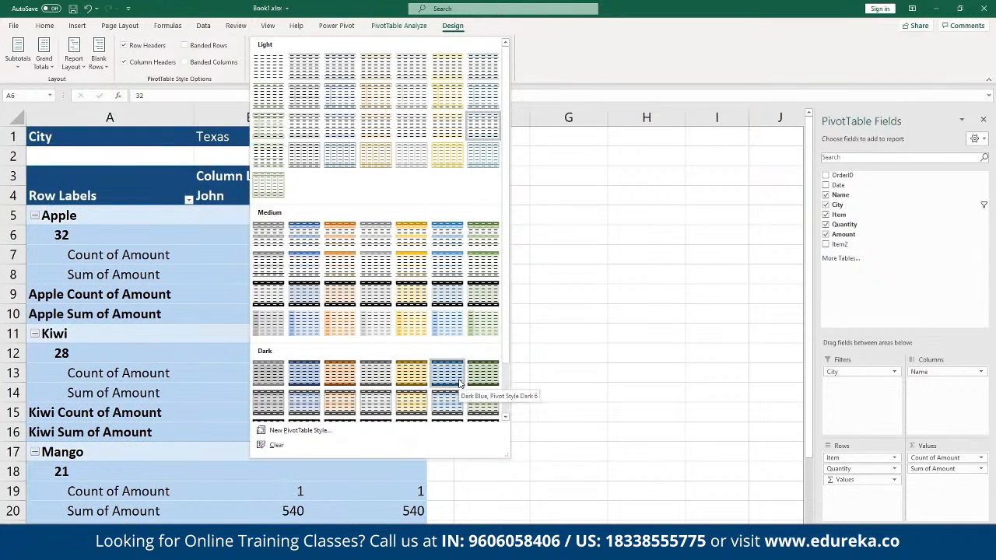
scroll(459, 383, down, 2)
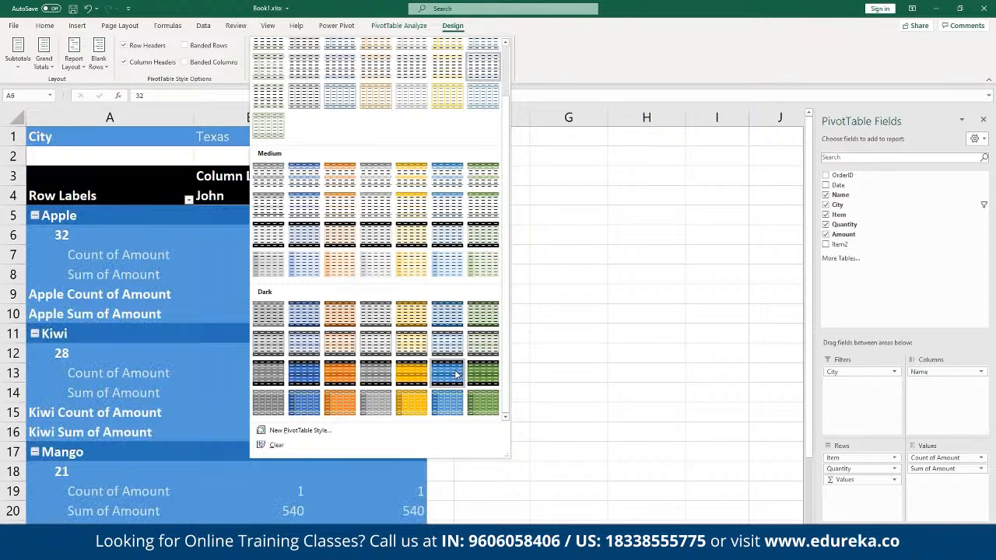
click(302, 345)
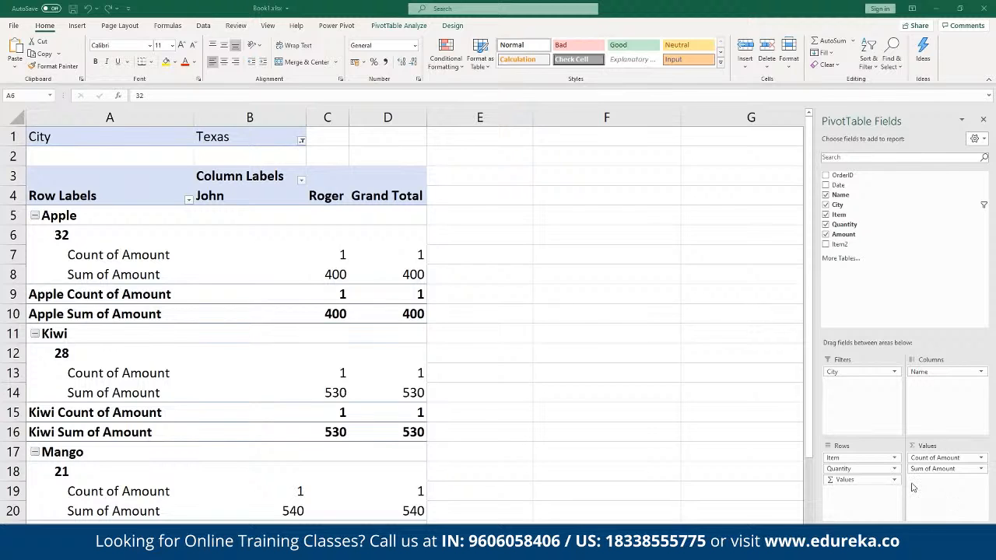
Remove the combined Values field from the PivotTable rows, taking out both Count of Amount and Sum of Amount.
click(876, 481)
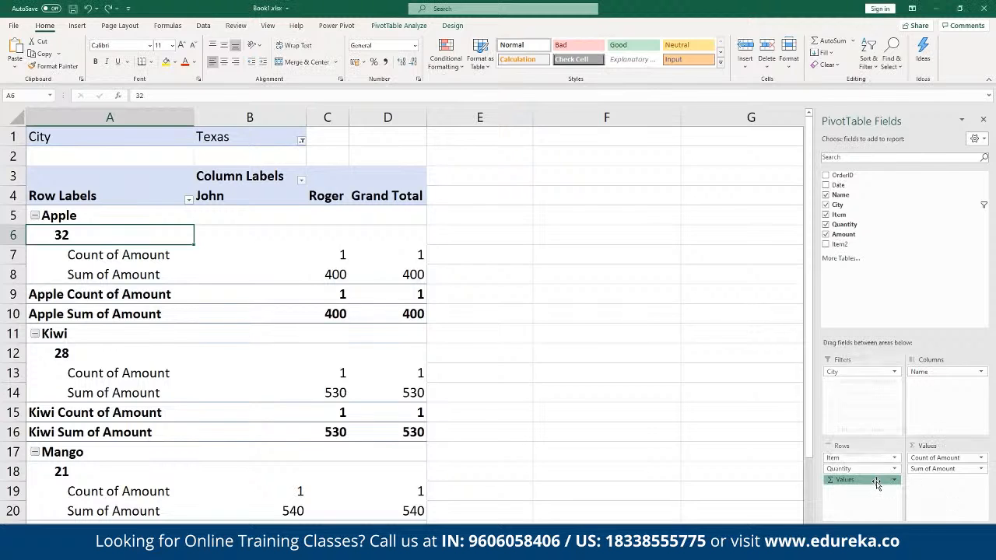
click(776, 494)
click(302, 233)
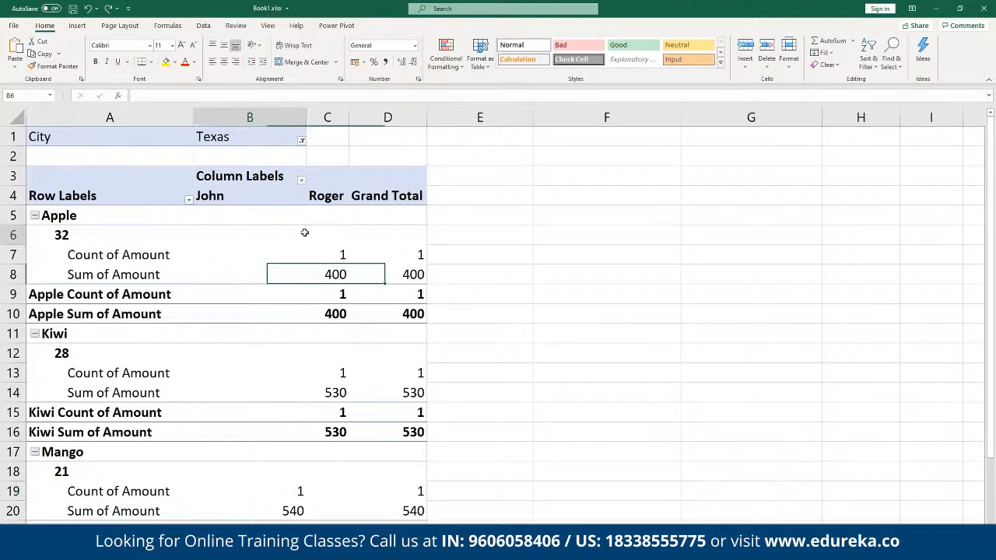
click(862, 479)
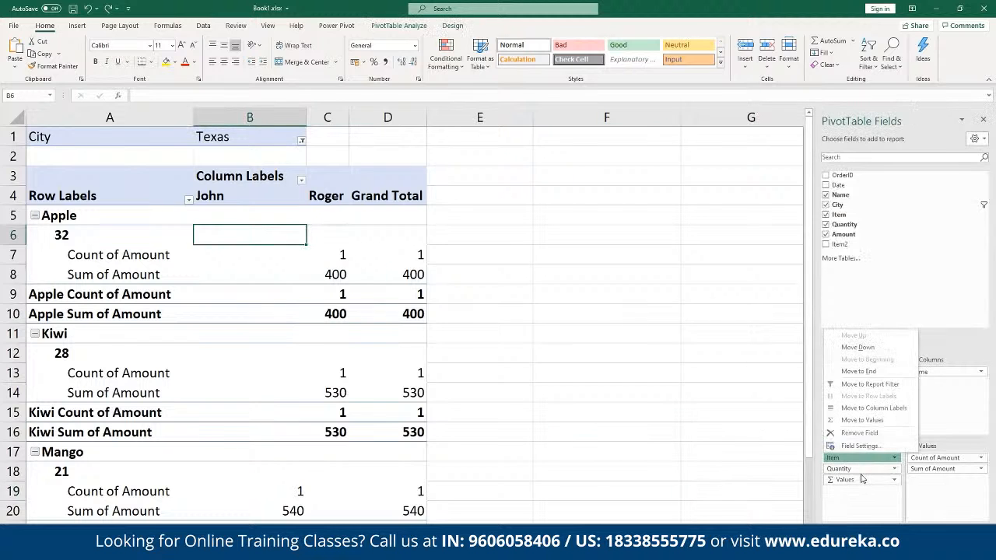
click(852, 440)
Remove the Quantity and Item fields from the PivotTable rows.
click(862, 469)
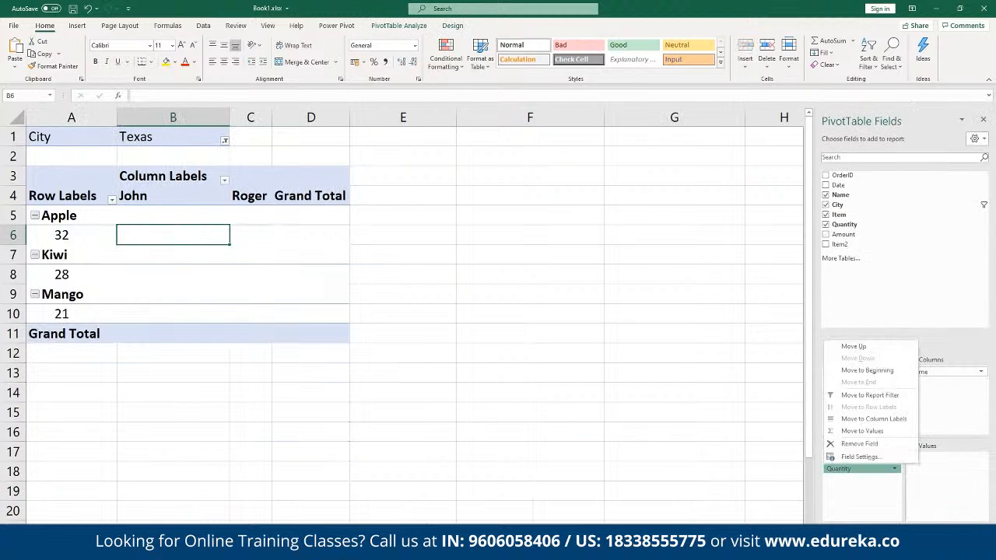
click(859, 443)
click(858, 459)
click(859, 432)
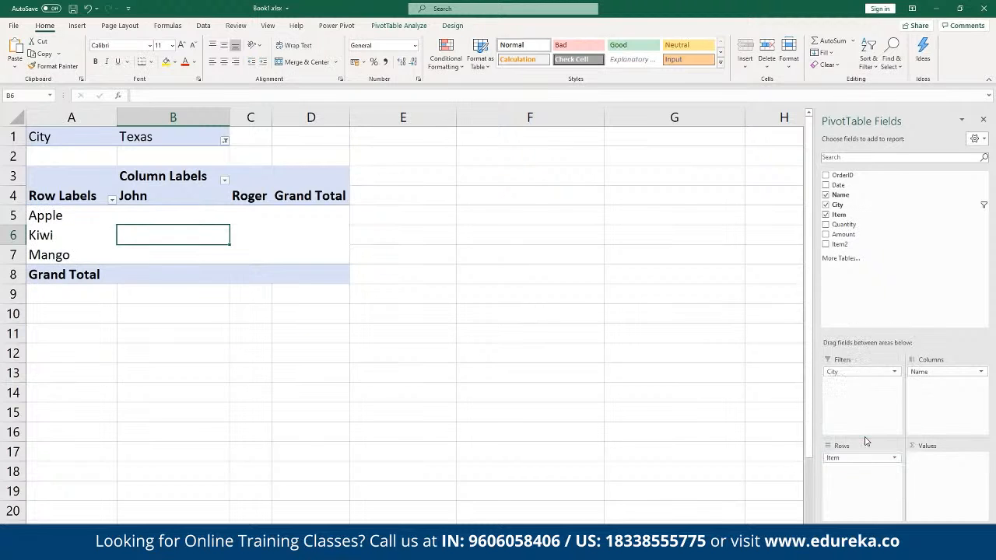
Clear the remaining PivotTable layout by removing City from the filters and Name from the columns.
click(849, 372)
click(859, 481)
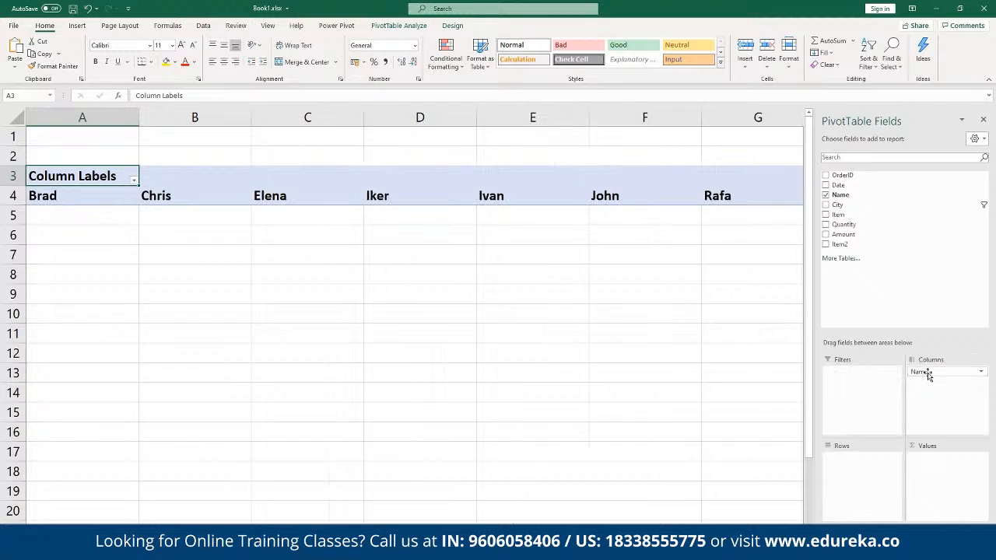
click(943, 372)
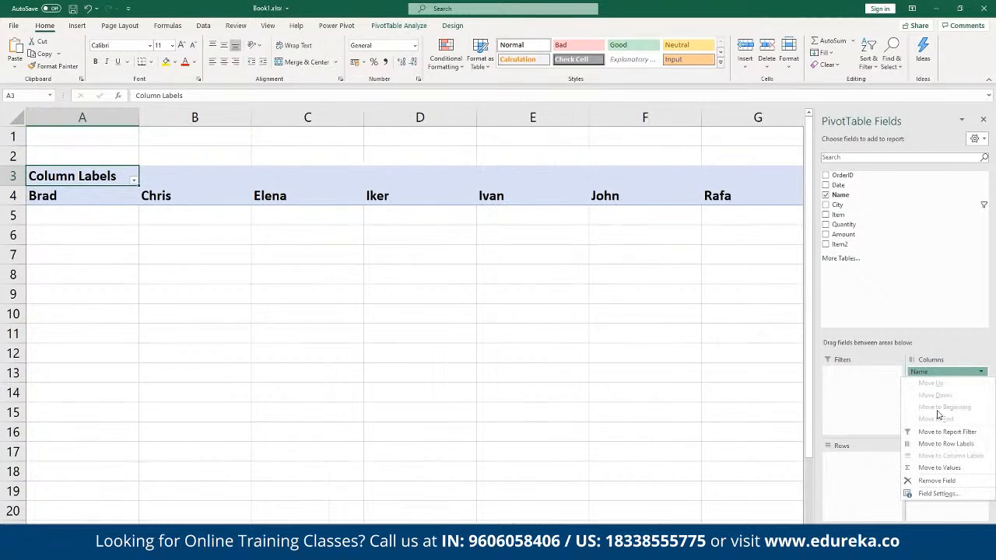
click(936, 480)
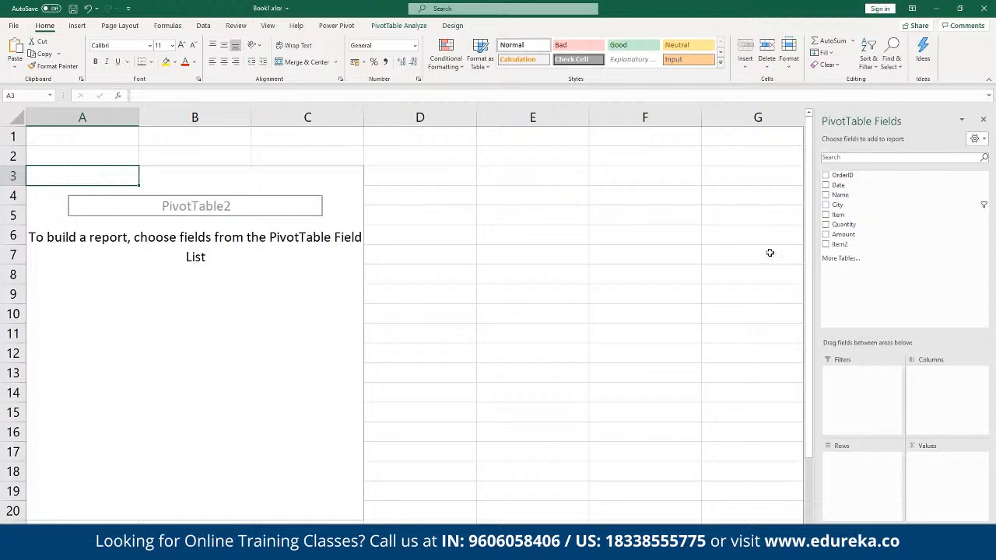
Place the Amount field in the PivotTable rows and also in the values as Sum of Amount.
click(825, 235)
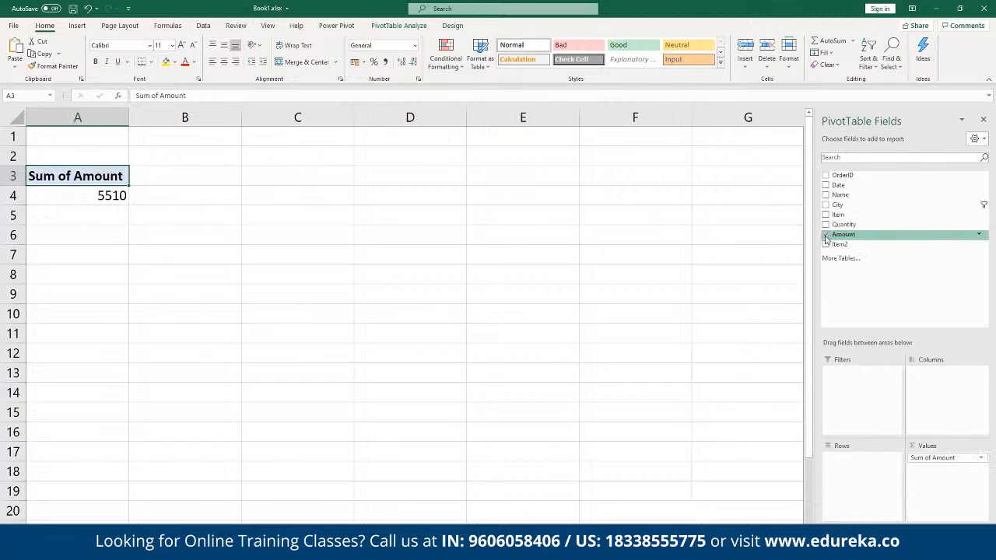
drag(933, 459, 839, 462)
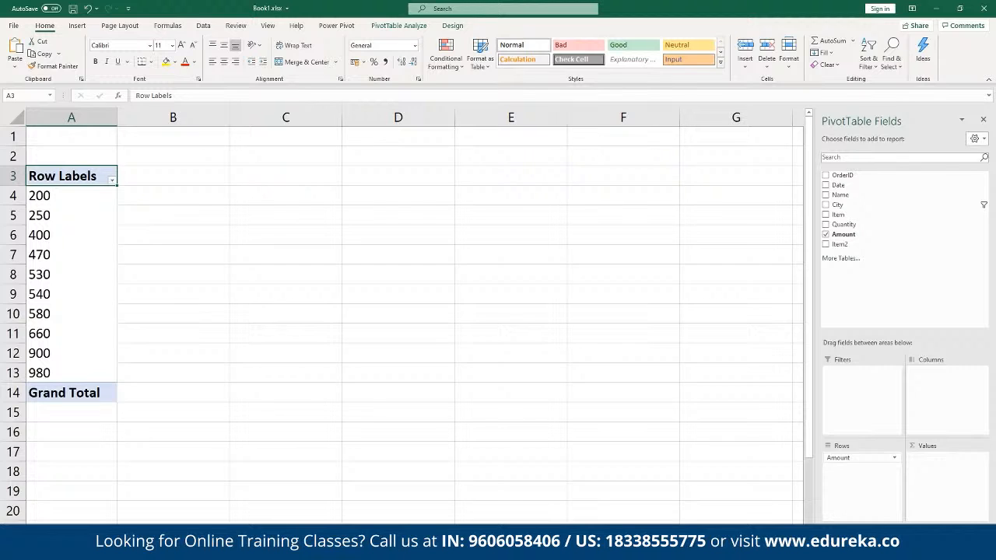
drag(843, 234, 966, 477)
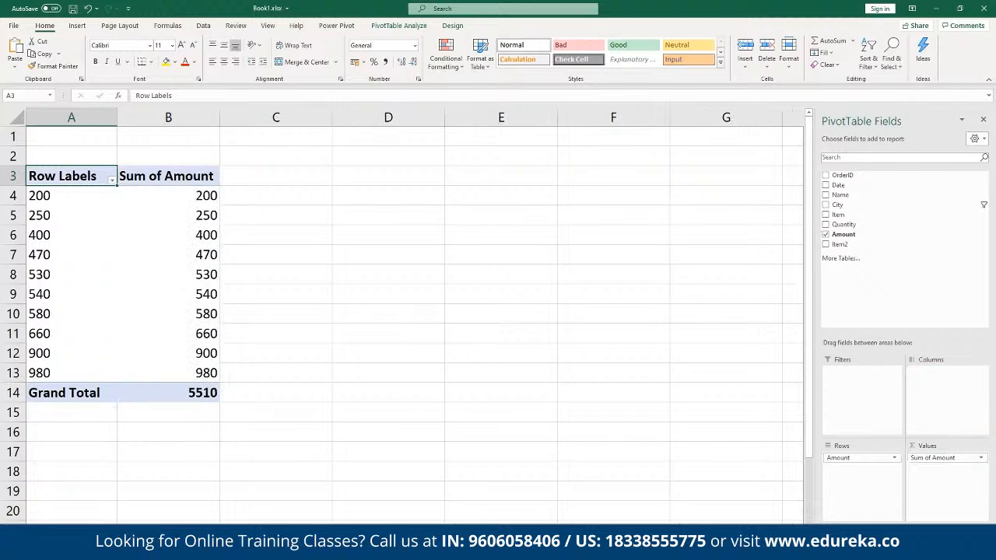
Change the Amount value summary from Sum to Count.
click(981, 459)
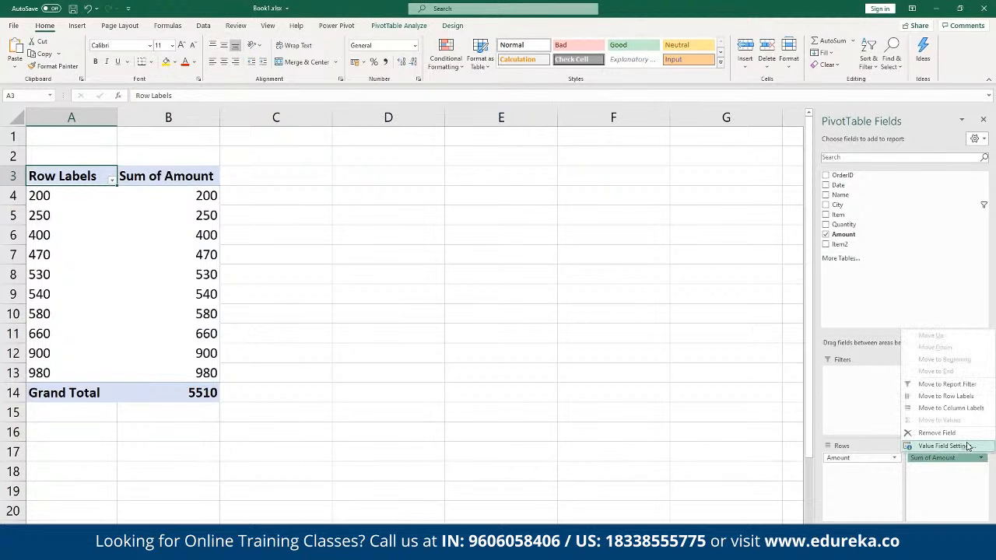
click(946, 446)
click(610, 244)
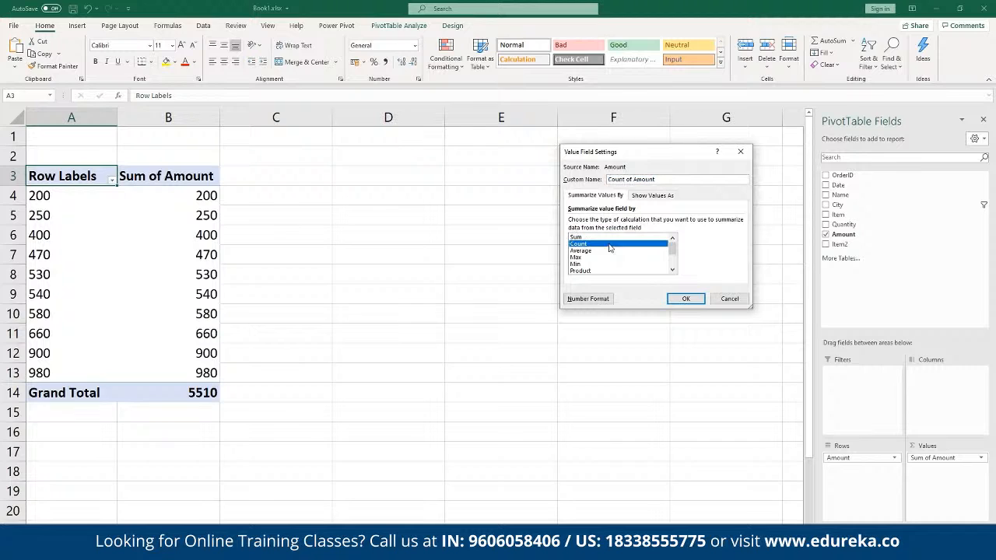
click(685, 298)
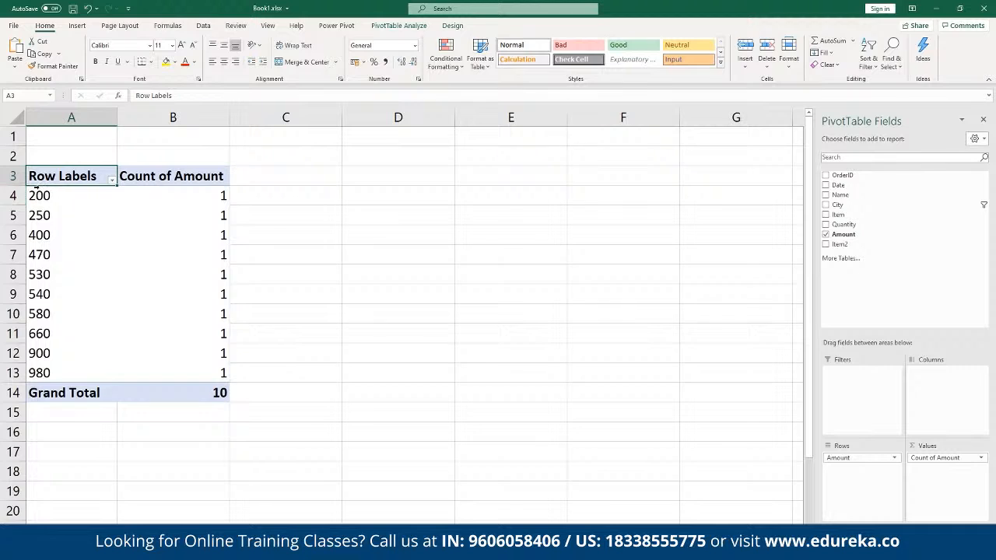
Select the row labels 200 through 400 in the PivotTable.
click(39, 196)
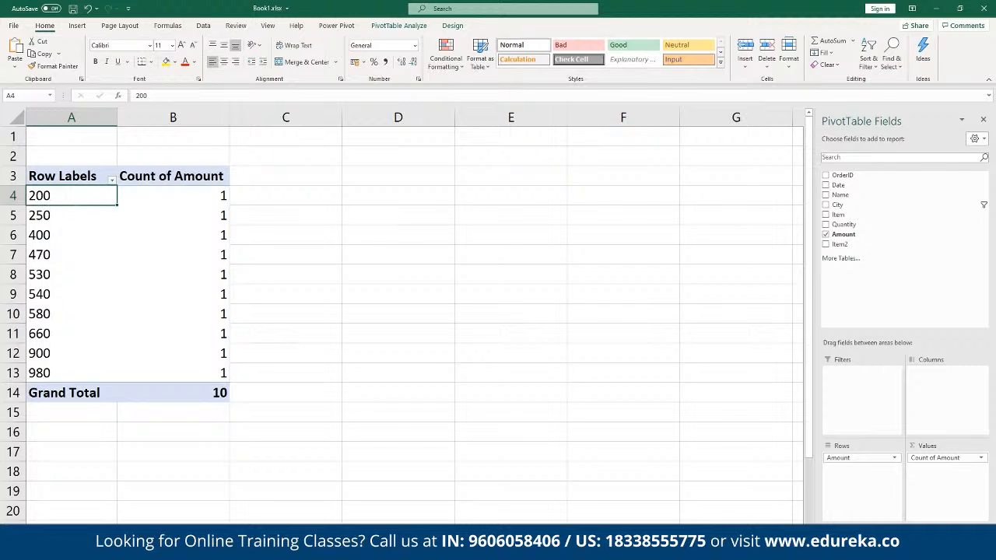
click(57, 237)
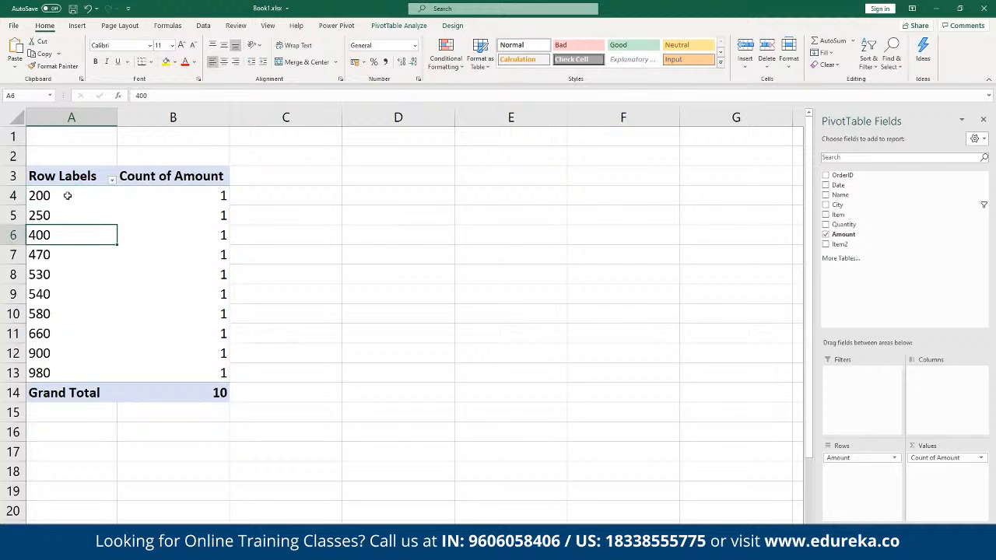
drag(69, 197, 73, 235)
click(70, 236)
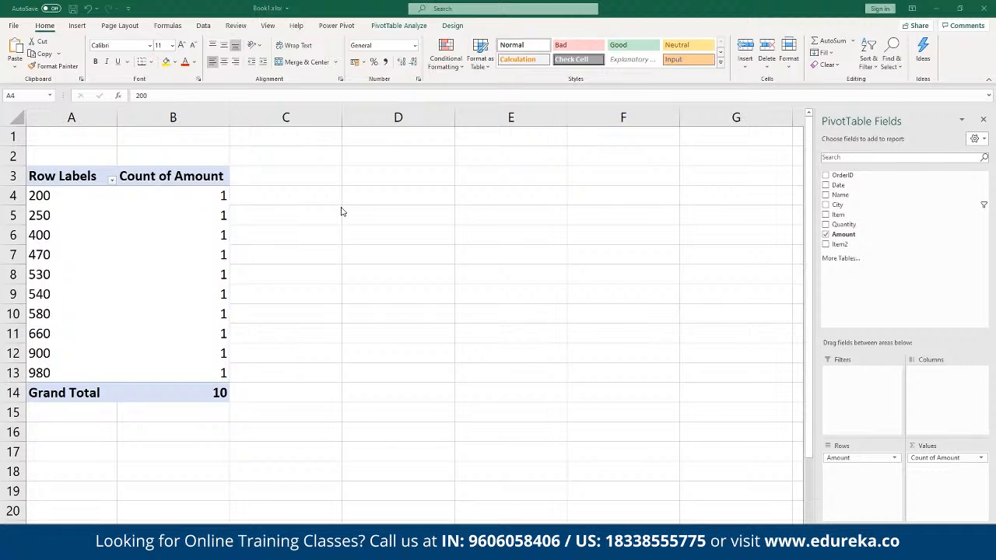
Insert a Clustered Column PivotChart from the PivotTable and move it below the table's Grand Total row, starting at about row 16.
click(336, 25)
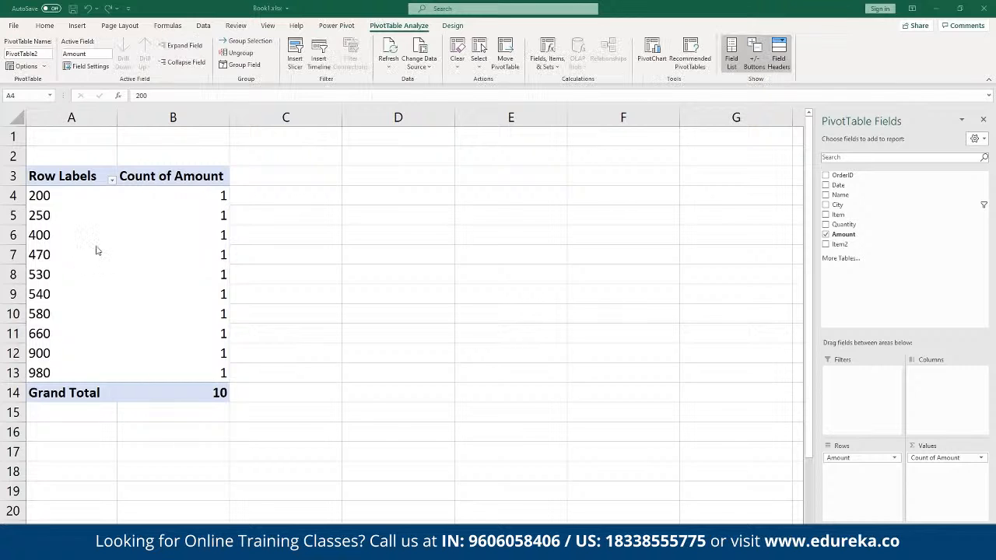
click(661, 56)
click(653, 55)
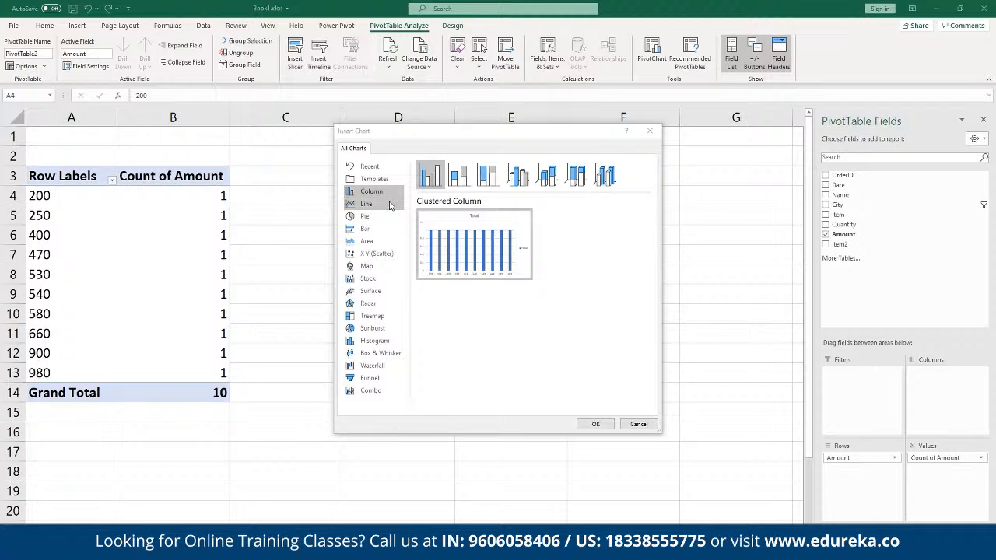
click(390, 205)
click(394, 195)
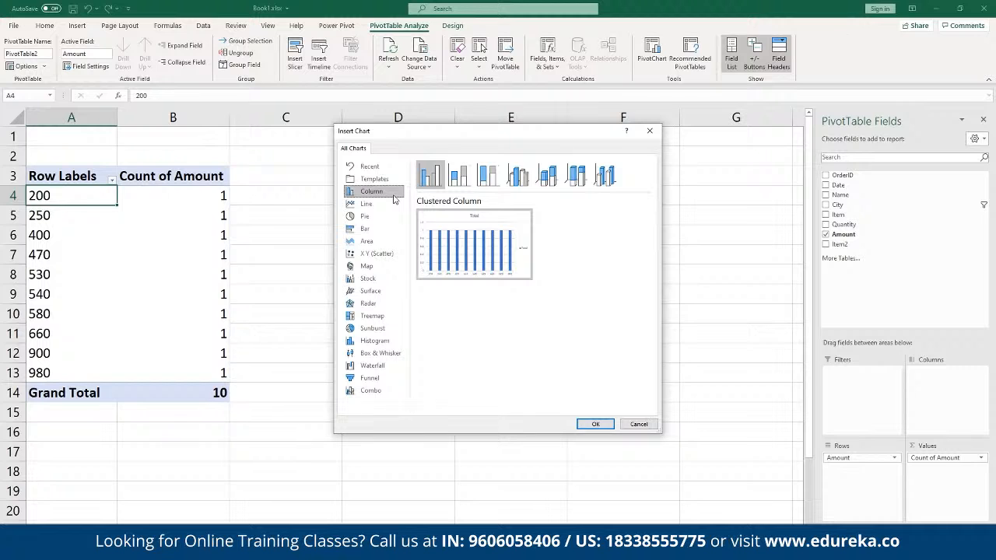
click(593, 426)
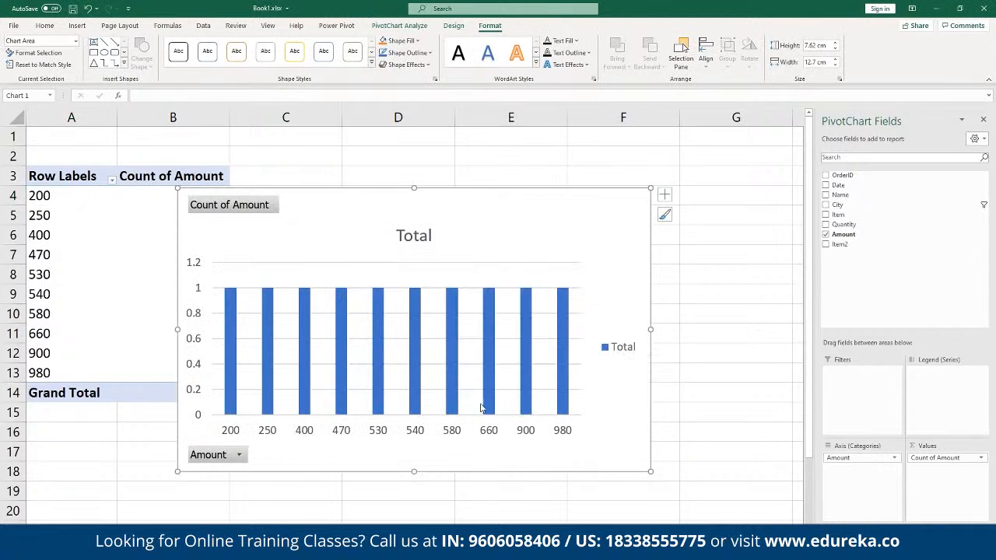
scroll(401, 332, down, 2)
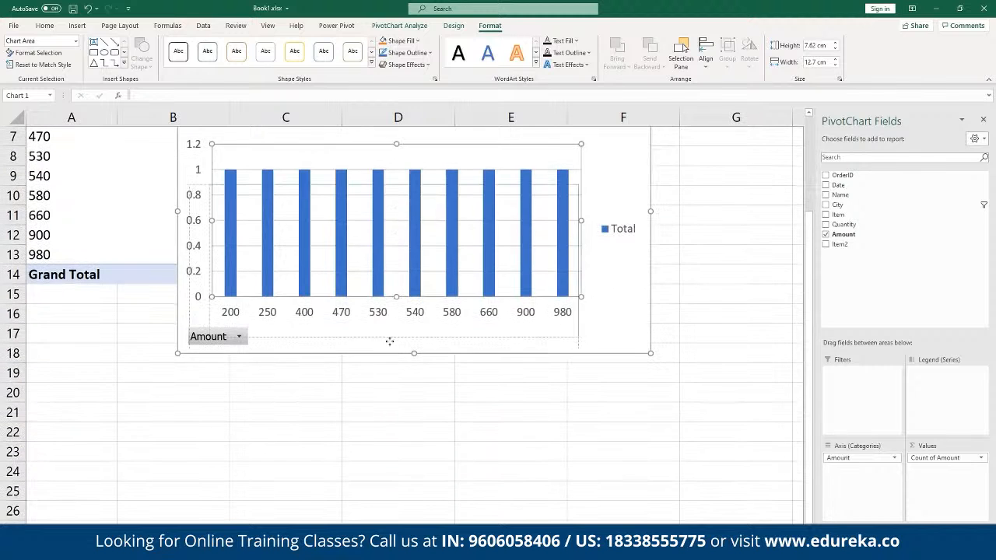
drag(397, 390, 415, 373)
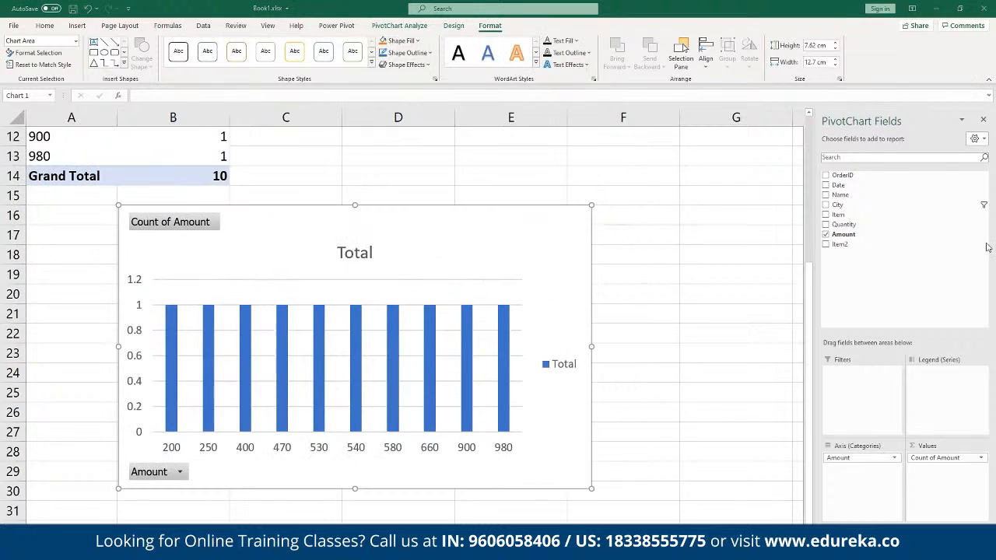
Change the PivotChart's Amount value summary from Count to Sum.
click(207, 228)
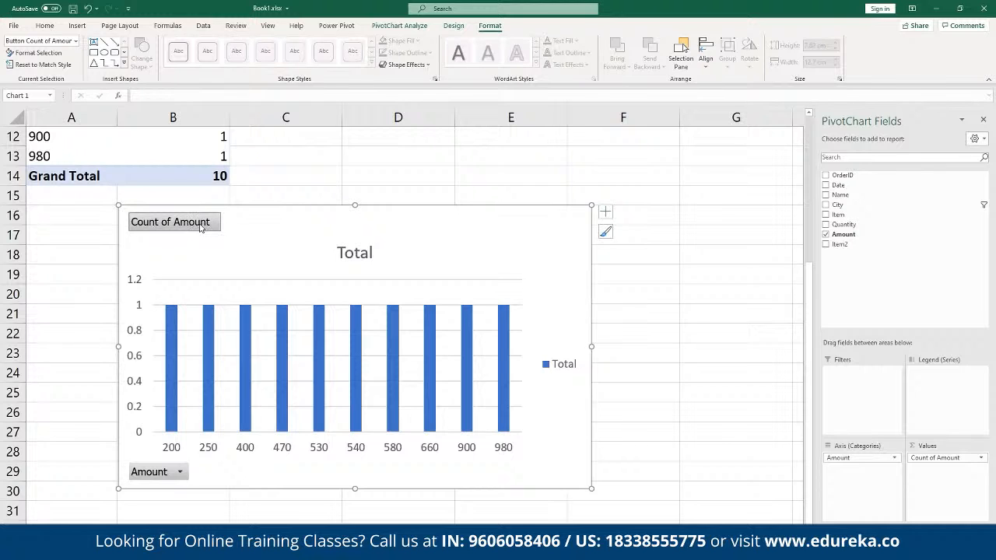
click(982, 462)
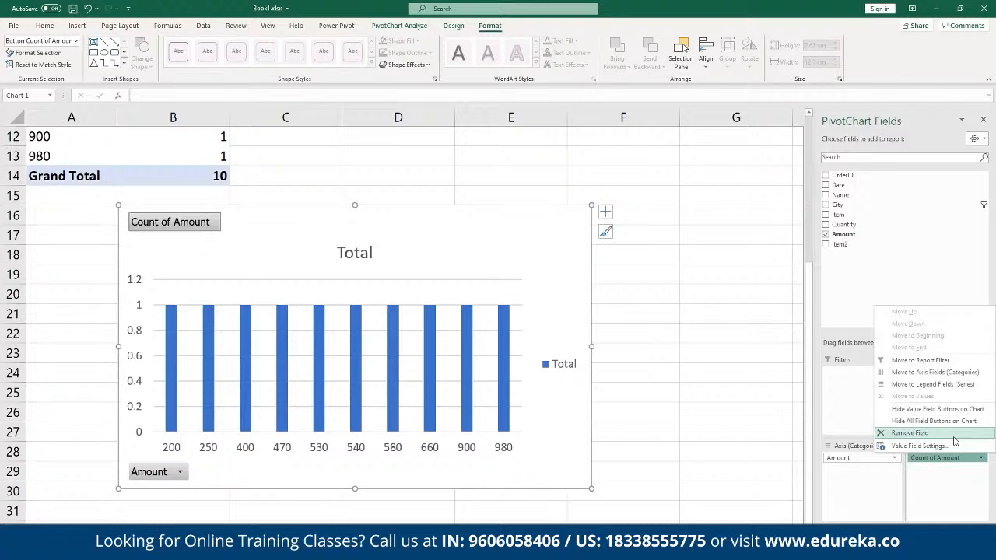
click(959, 436)
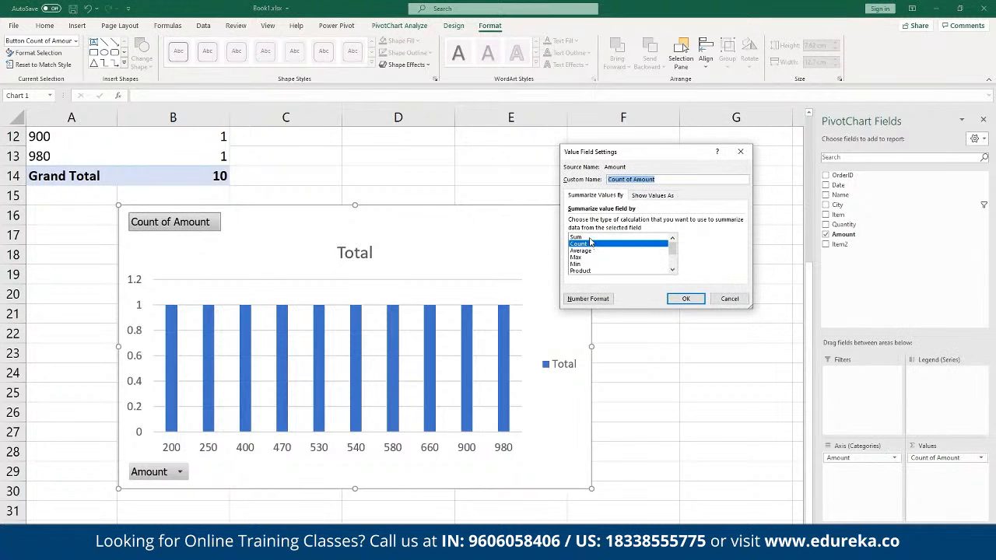
click(592, 237)
click(685, 299)
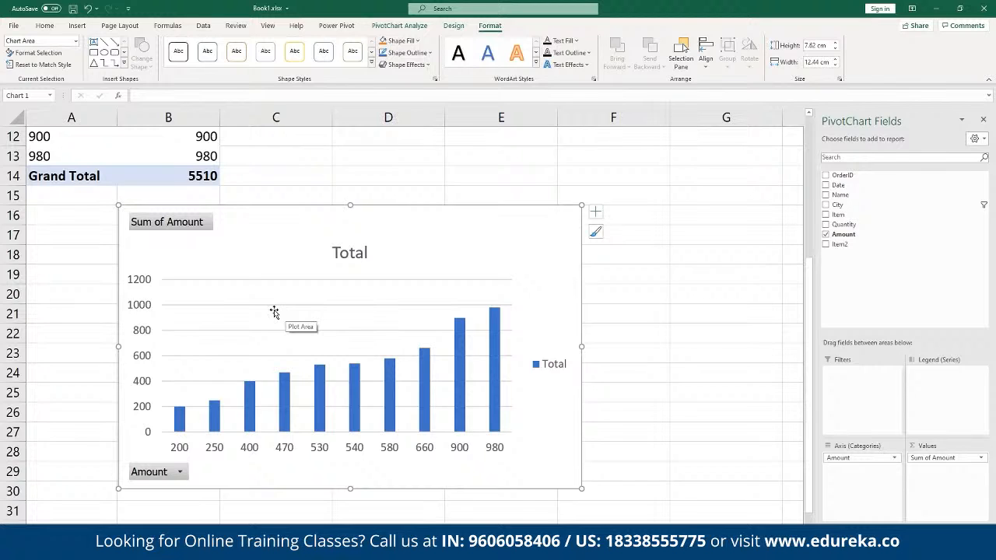
click(180, 472)
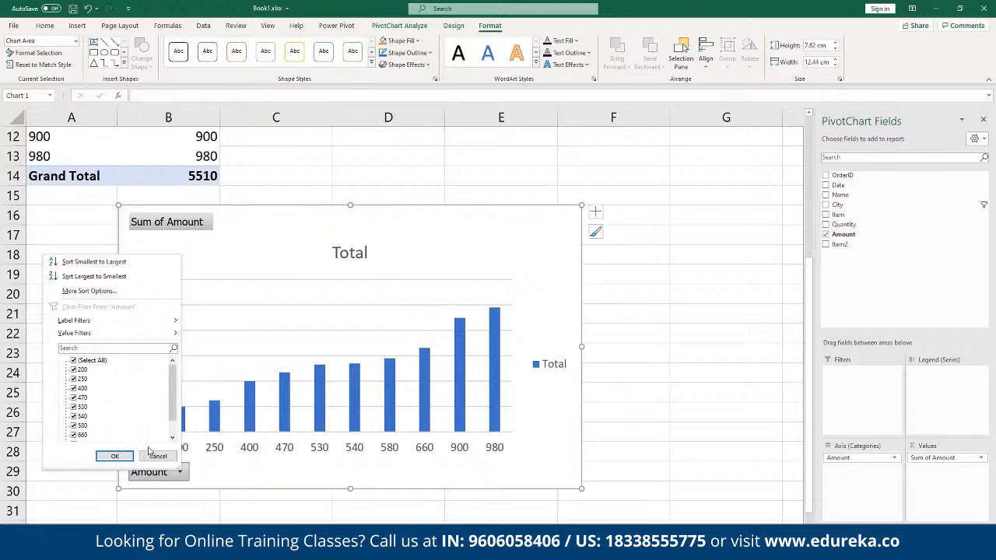
click(963, 335)
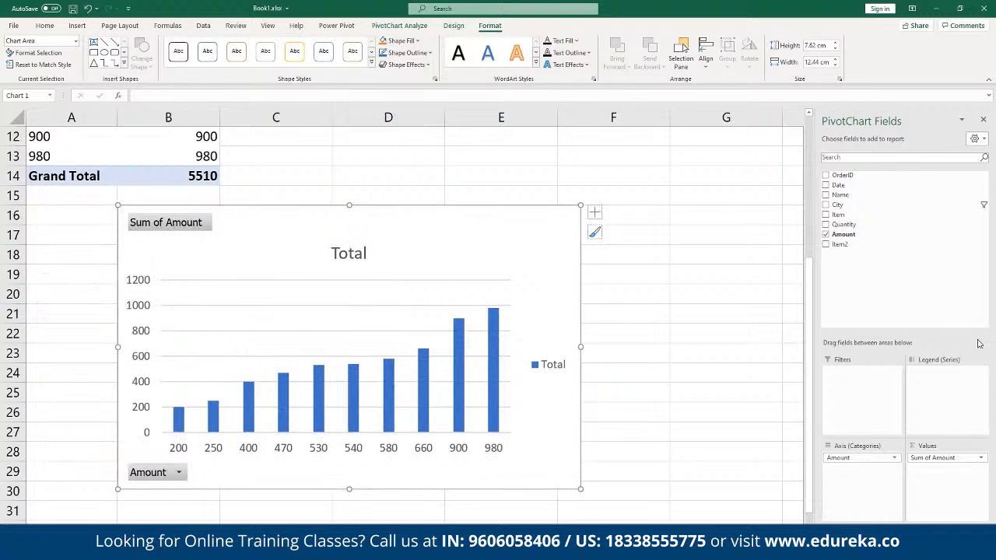